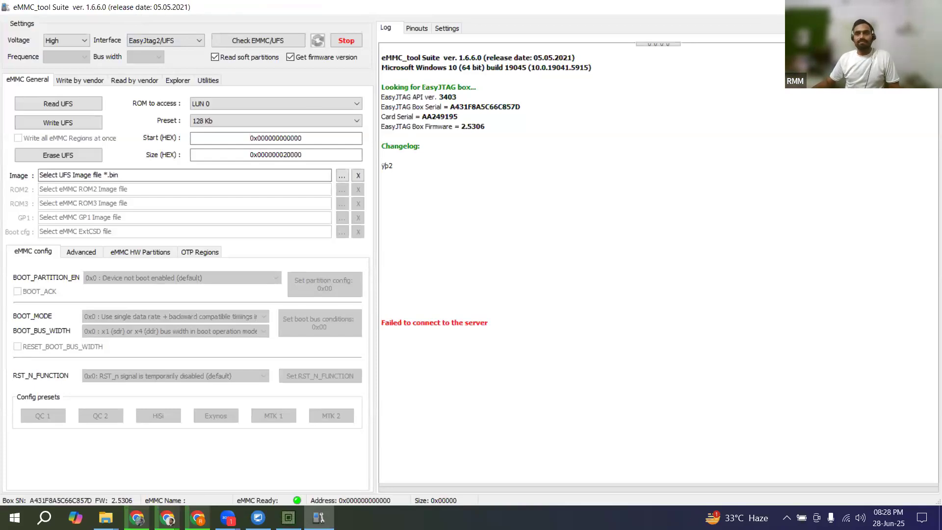
Step: Set the interface to EasyJtag2/E-Socket and run the eMMC/UFS check on the chip
left_click(156, 43)
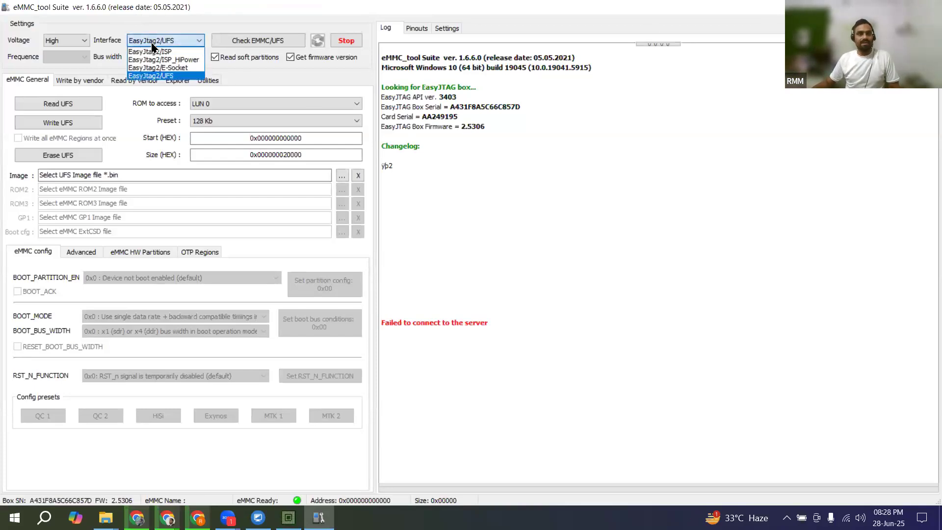
left_click(167, 68)
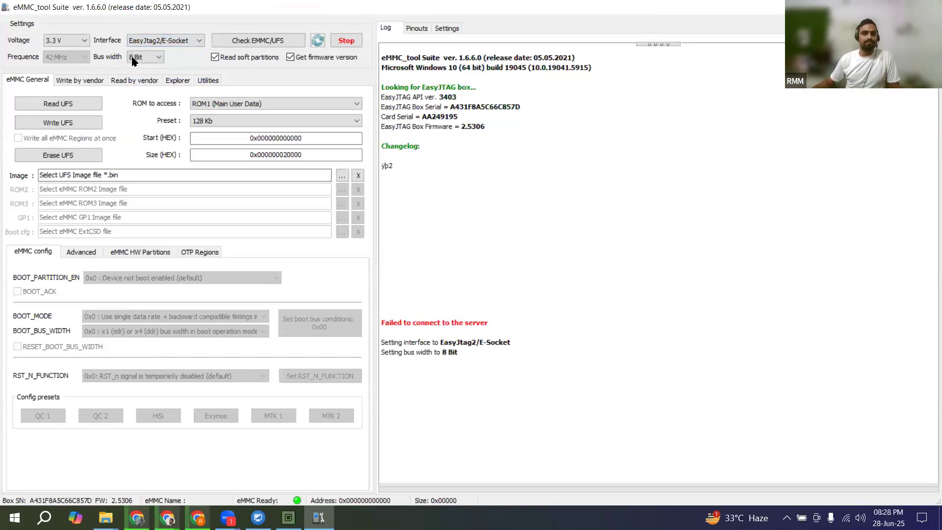
left_click(258, 40)
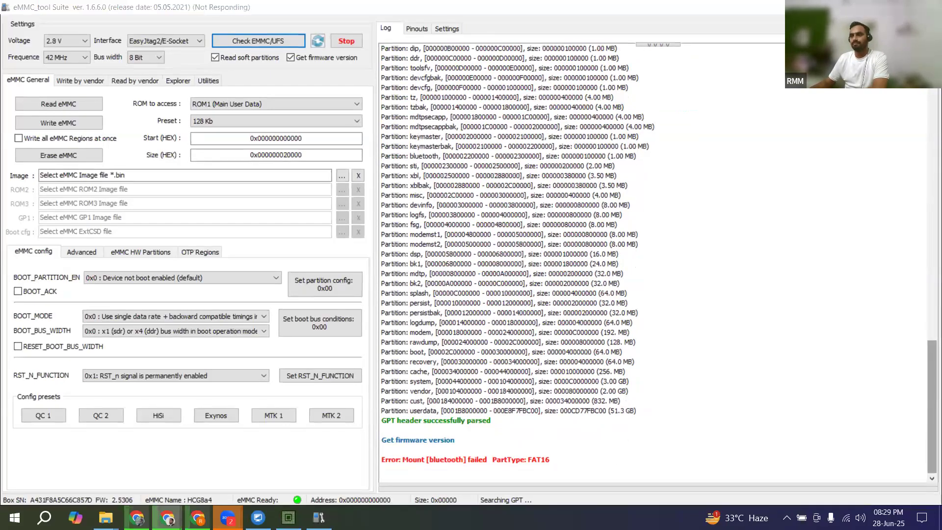
Step: Examine the partition list in the log and highlight the system partition's entry
scroll(653, 421, "up", 4)
left_click(653, 421)
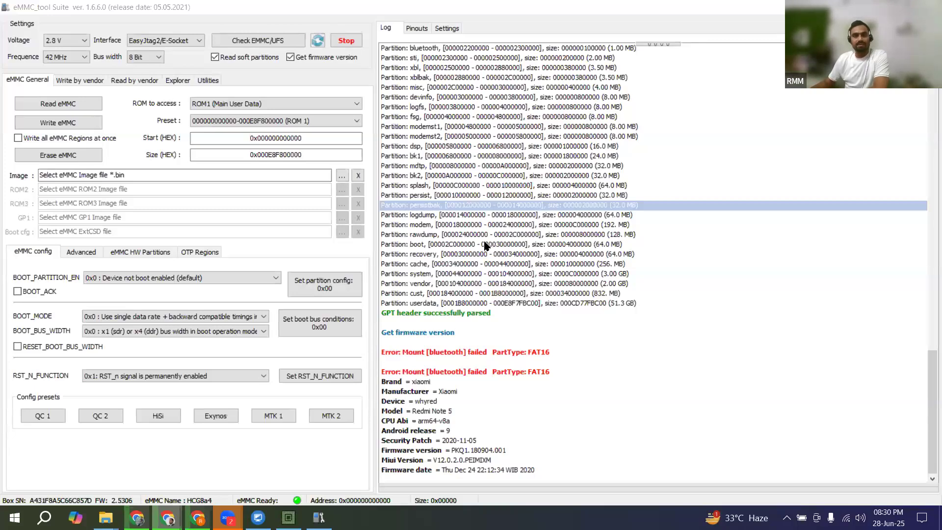
left_click(452, 275)
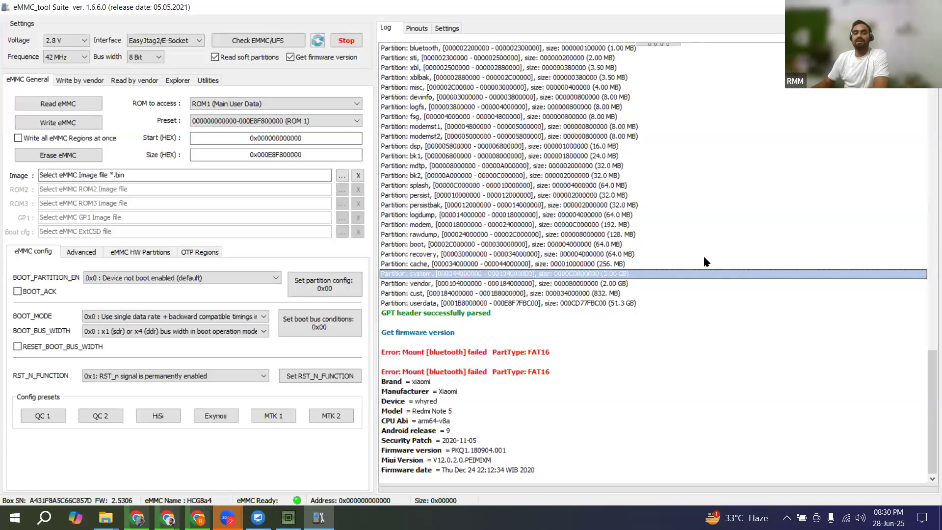
Step: Keep ROM1 (Main User Data) as the ROM to access and choose the [system] partition preset for the read range
left_click(215, 101)
left_click(216, 120)
left_click(216, 120)
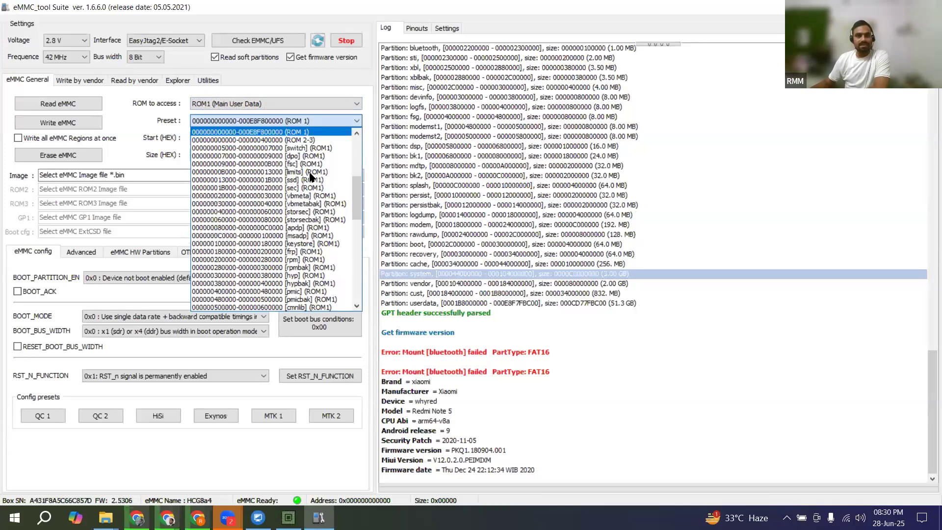
left_click(356, 155)
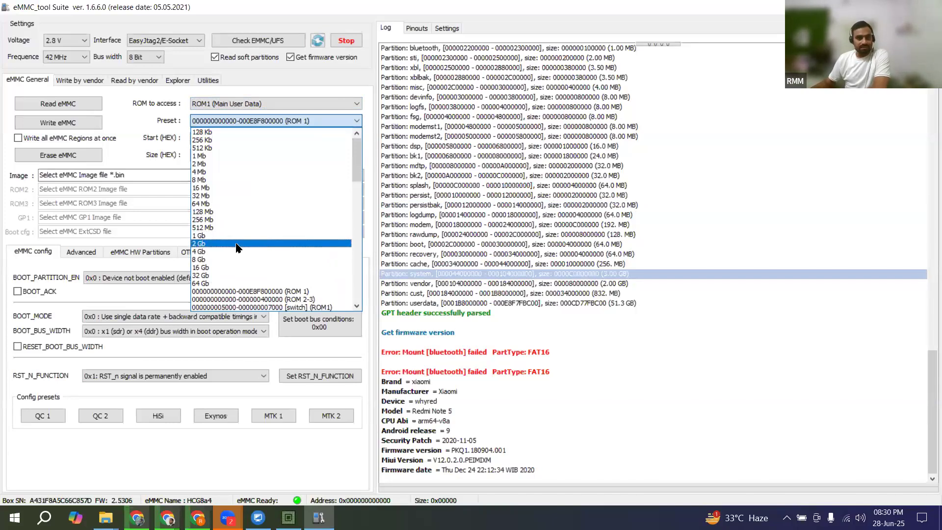
scroll(245, 255, "down", 10)
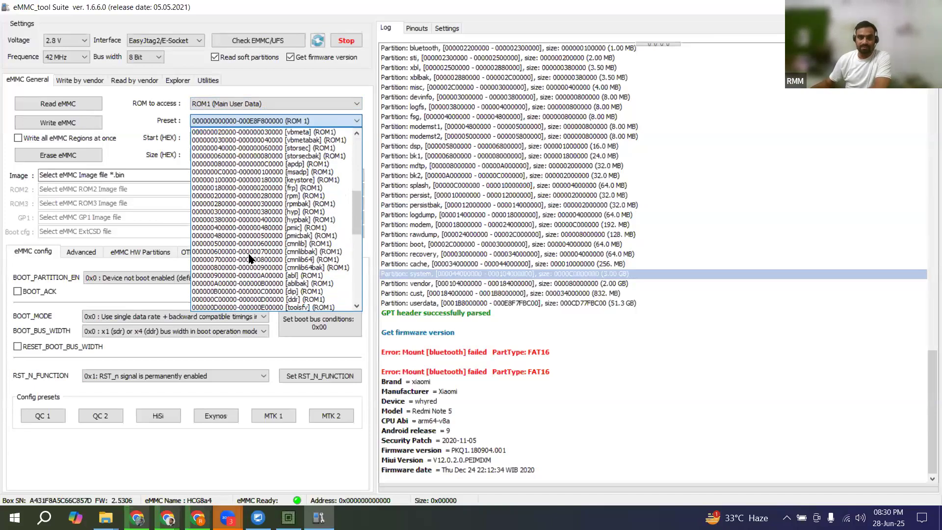
scroll(251, 258, "down", 3)
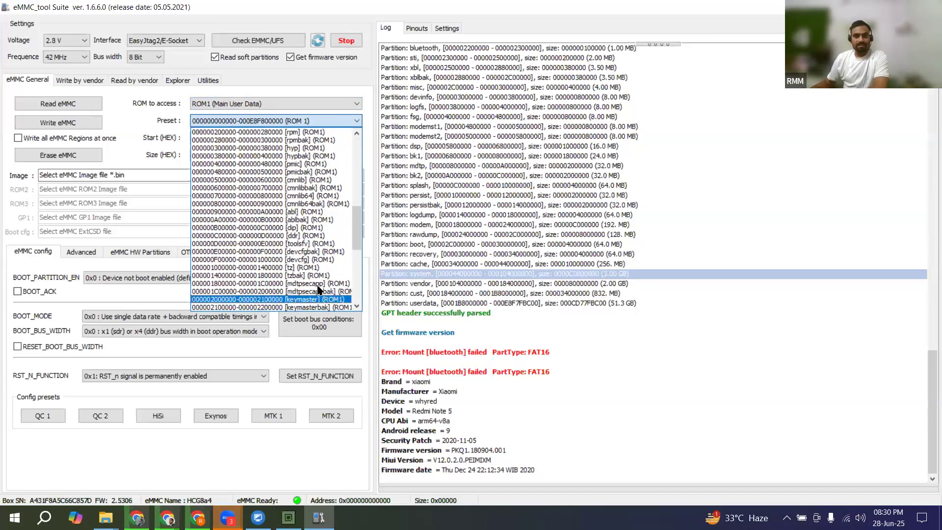
left_click_drag(356, 232, 360, 175)
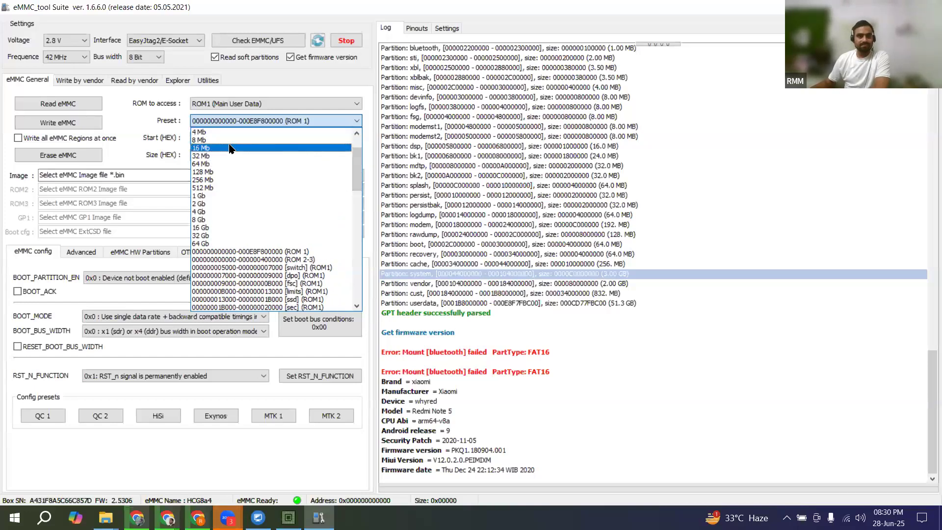
scroll(275, 176, "up", 3)
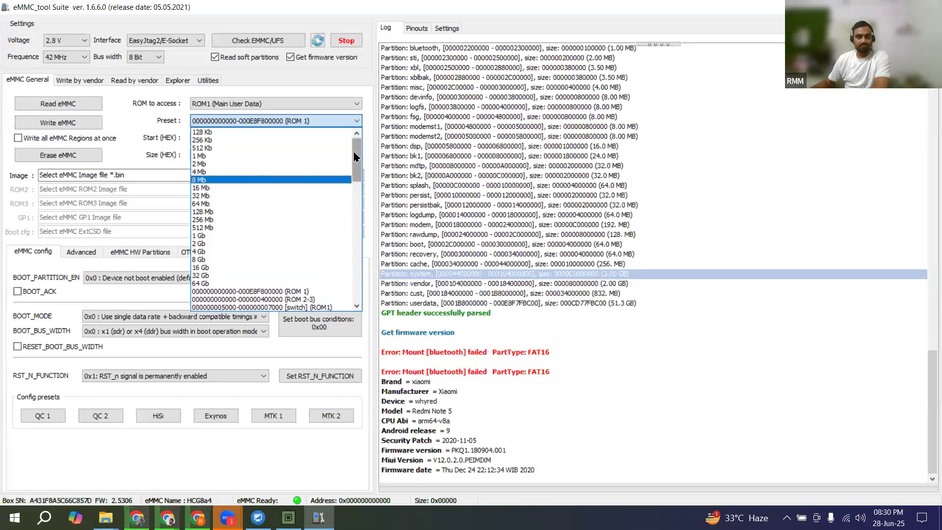
scroll(353, 232, "down", 10)
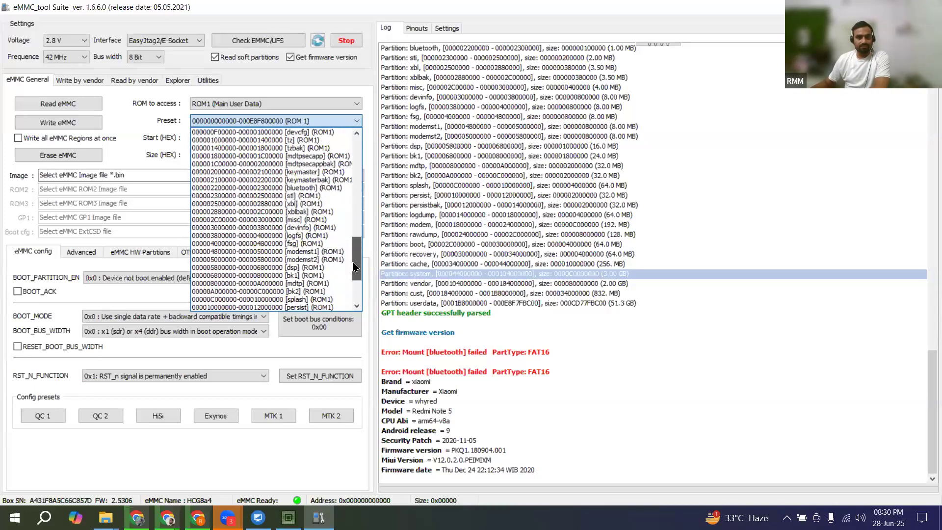
scroll(356, 274, "down", 2)
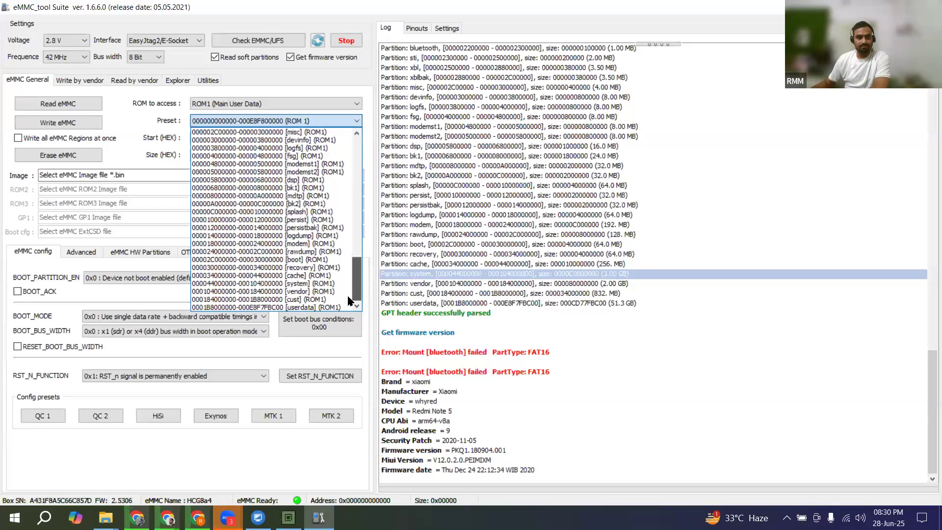
left_click(299, 285)
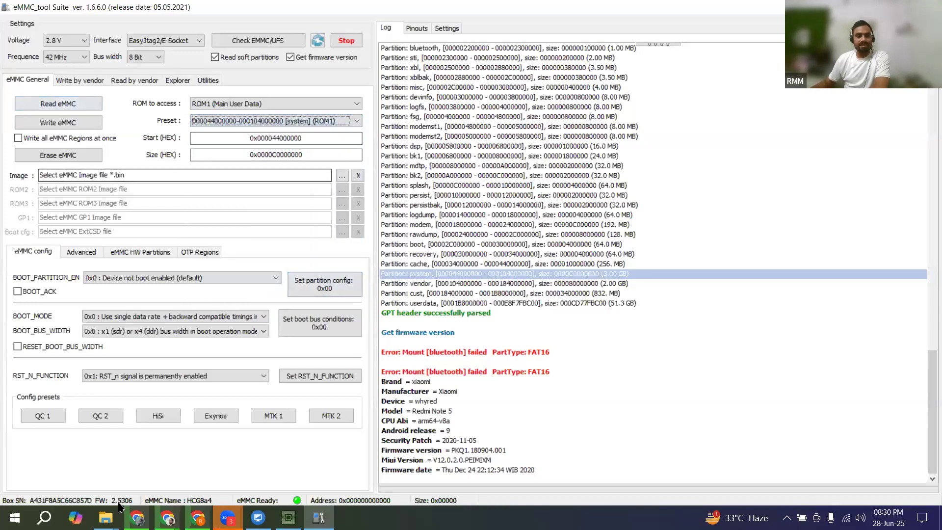
Step: Switch to File Explorer and create a new folder named whred on Local Disk (D:)
mouse_move(105, 518)
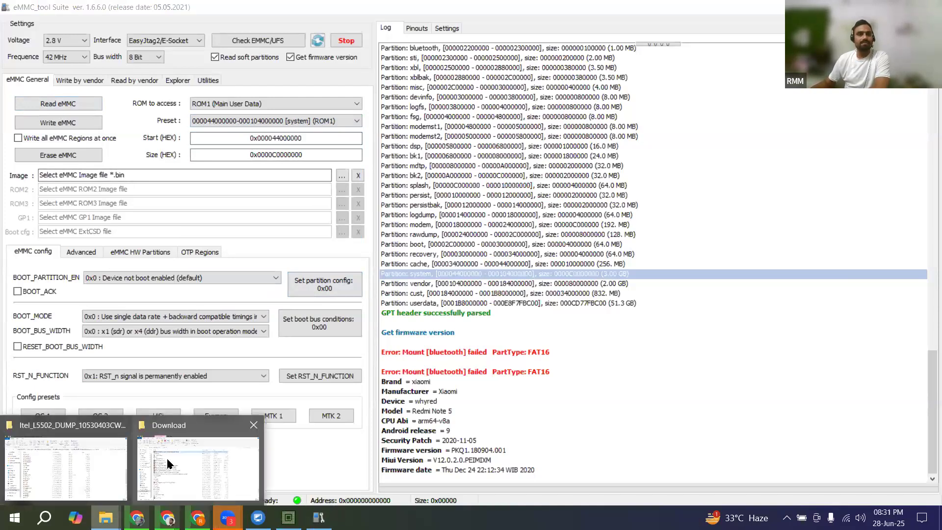
left_click(167, 458)
left_click(63, 203)
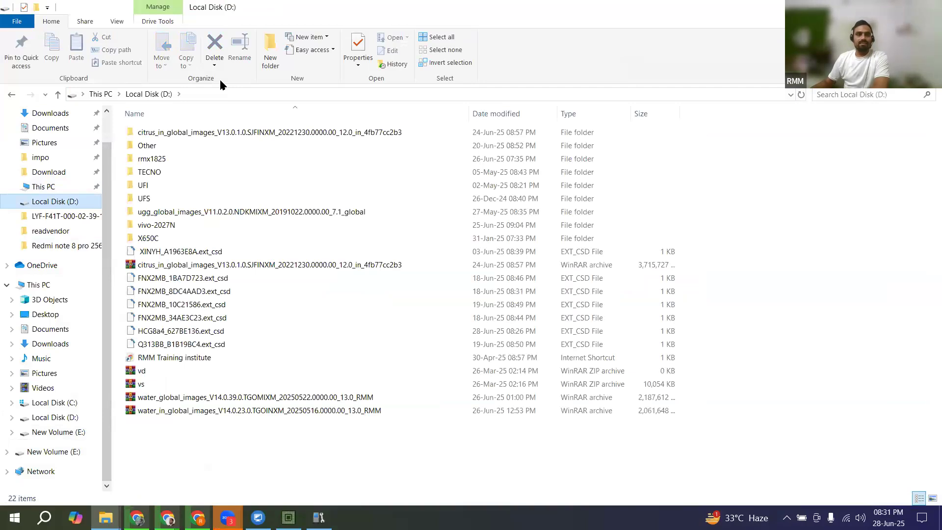
left_click(270, 51)
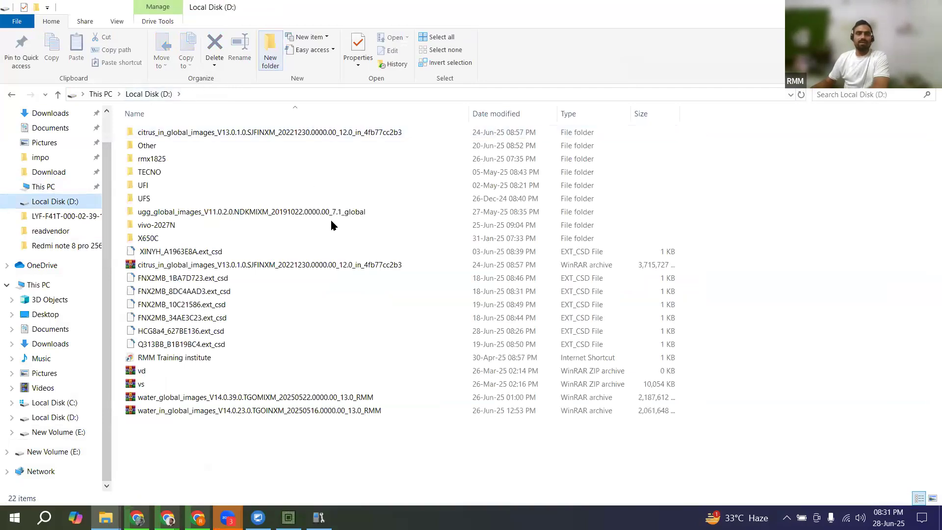
type("whred")
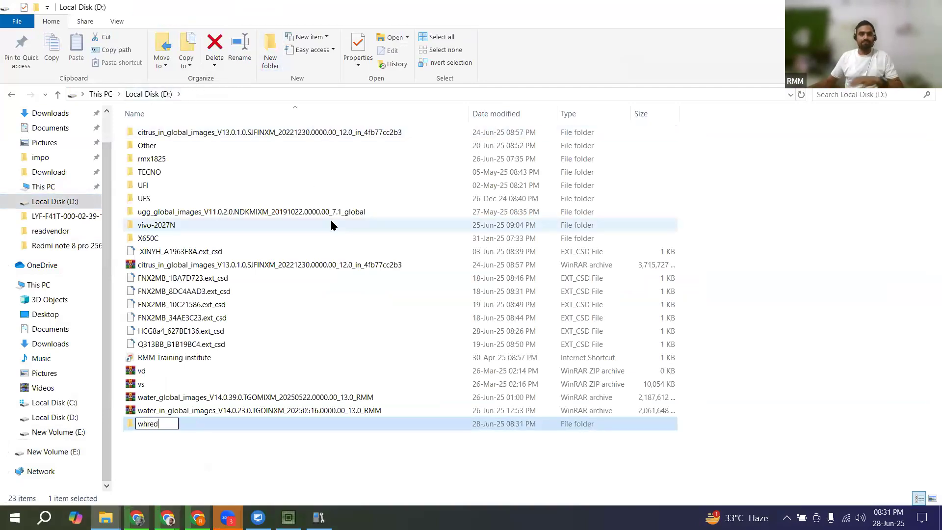
Step: Correct the new folder's name to whyred
left_click(159, 432)
right_click(162, 438)
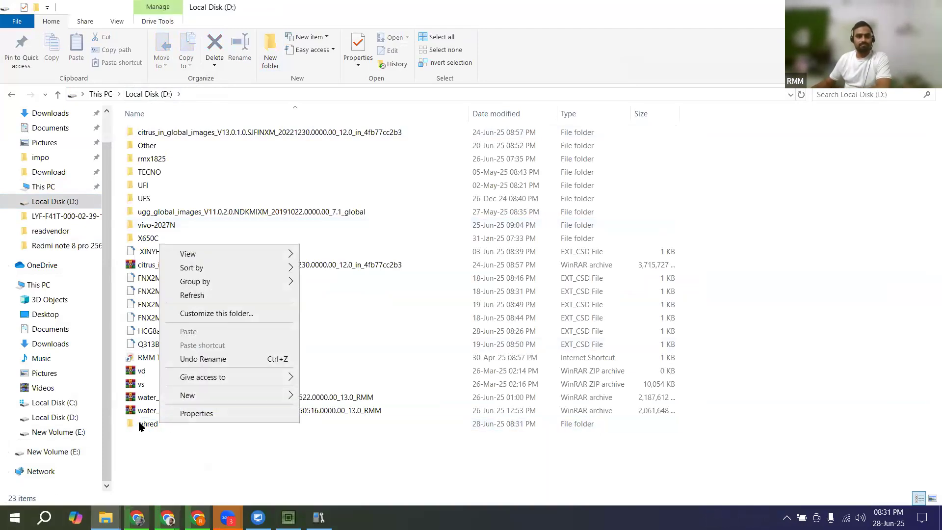
left_click(140, 425)
right_click(141, 425)
left_click(161, 395)
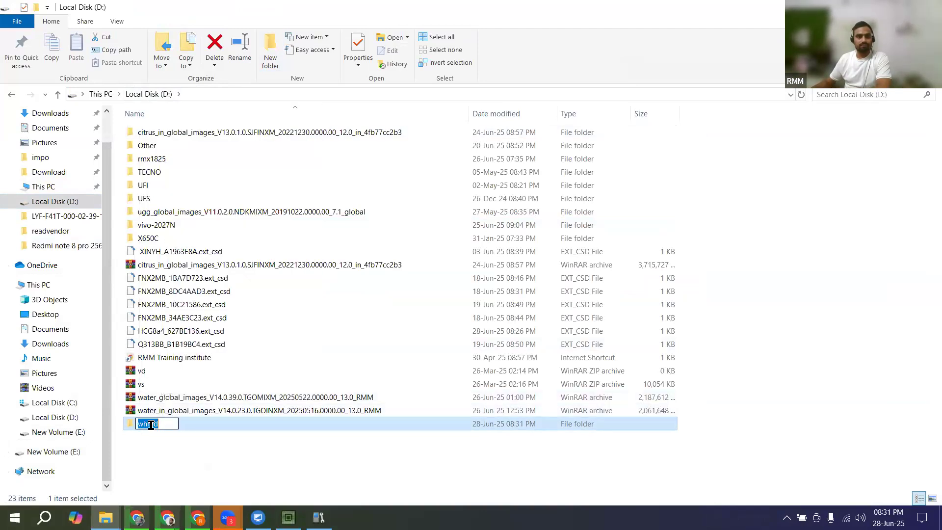
left_click(146, 424)
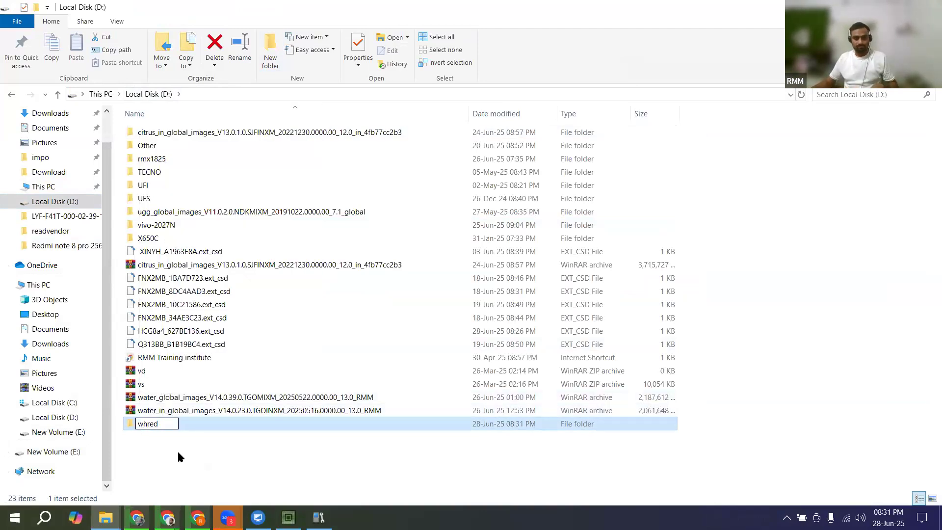
type("y")
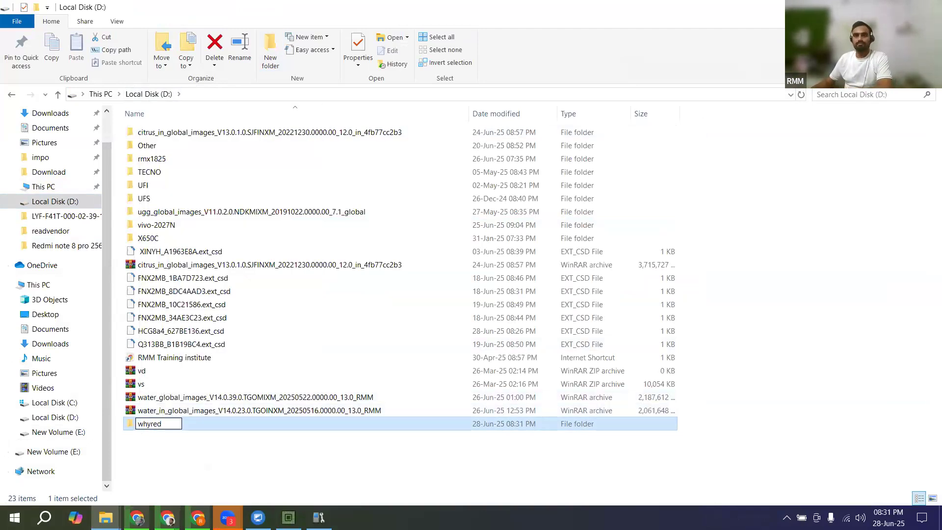
Step: Switch back to eMMC_tool Suite and start reading the system partition, saving the .bin under its suggested name in D:\whyred
key("alt+Tab")
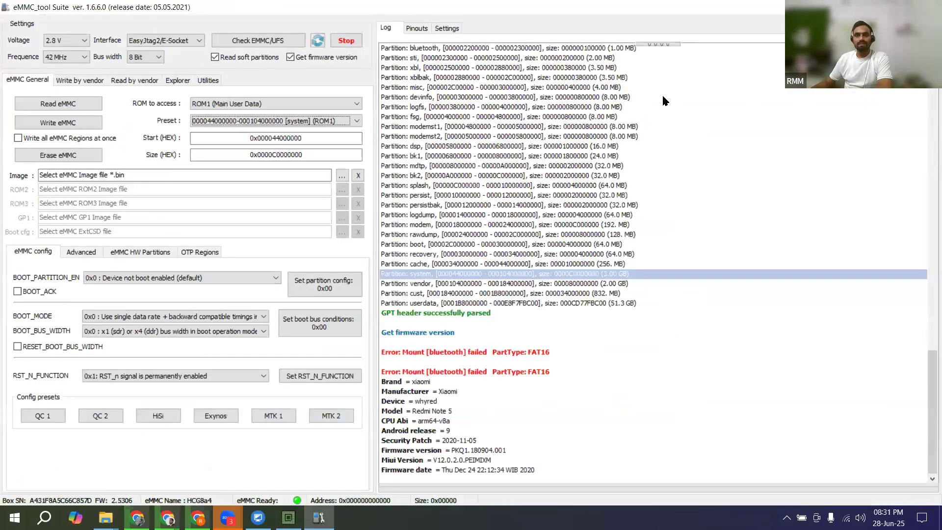
left_click(72, 106)
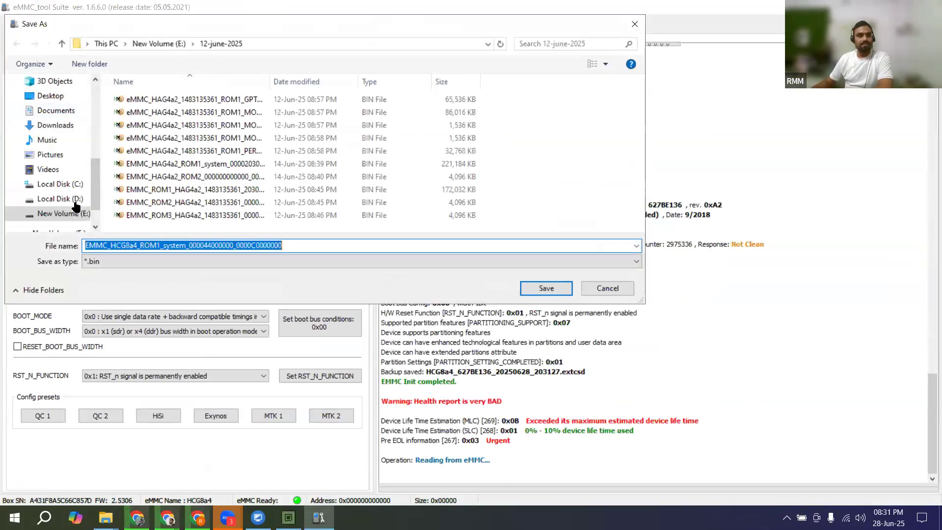
left_click(74, 198)
scroll(154, 160, "down", 1)
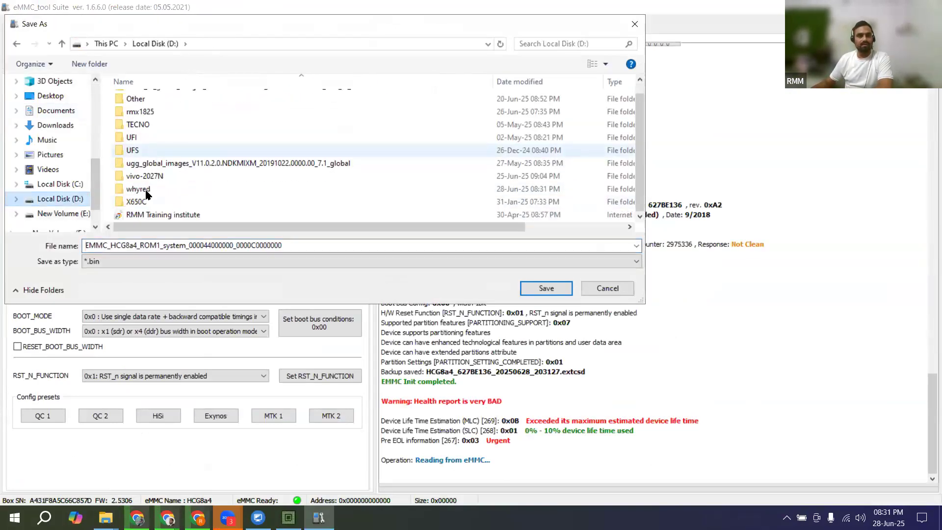
left_click(147, 190)
left_click(541, 290)
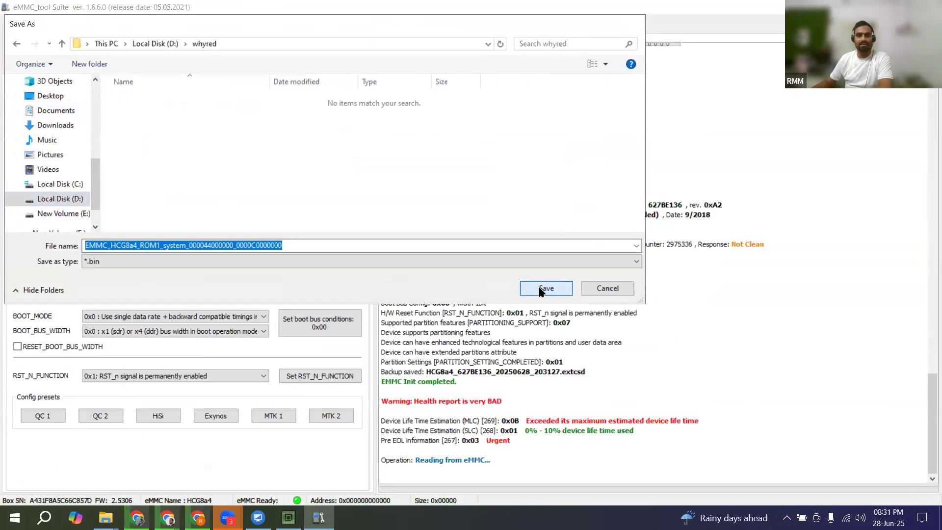
left_click(540, 290)
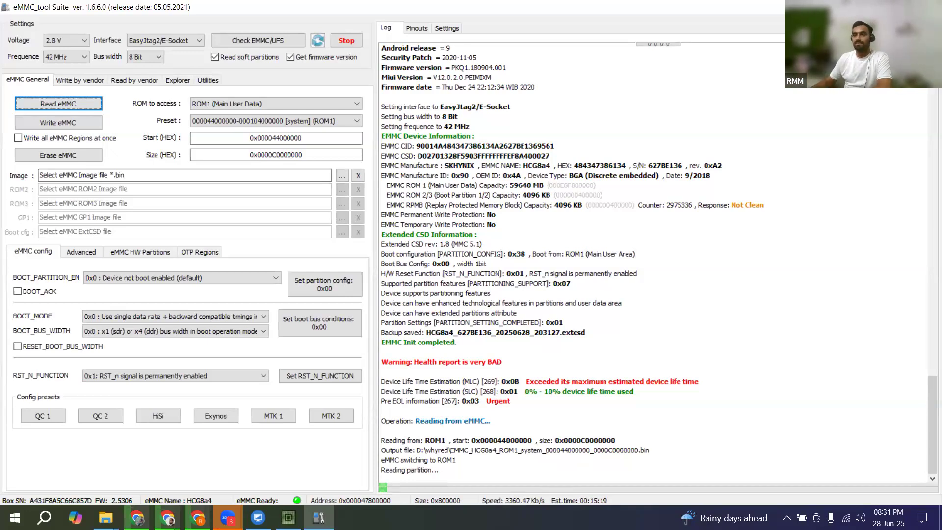
Step: Stop the running system partition read and set up ROM2 (Boot Partition 1) with the 4 Mb size preset
key("alt+Tab")
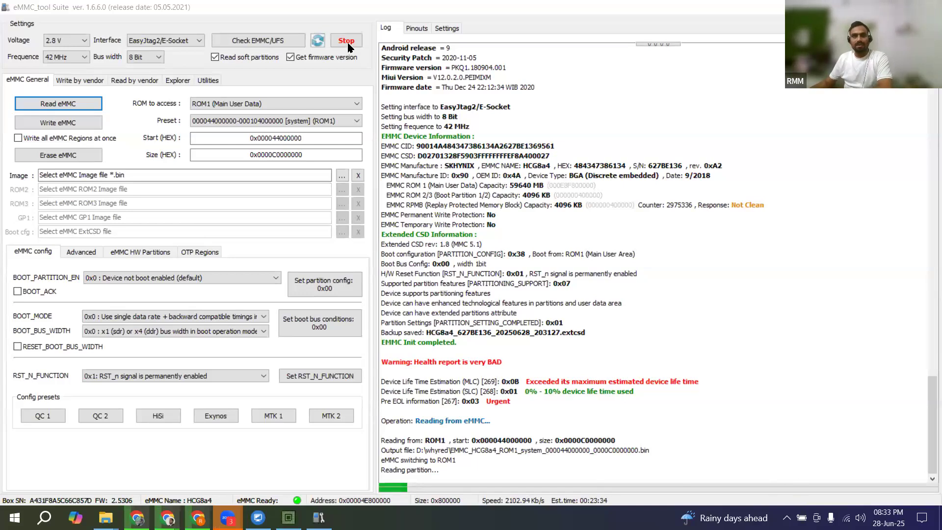
left_click(539, 299)
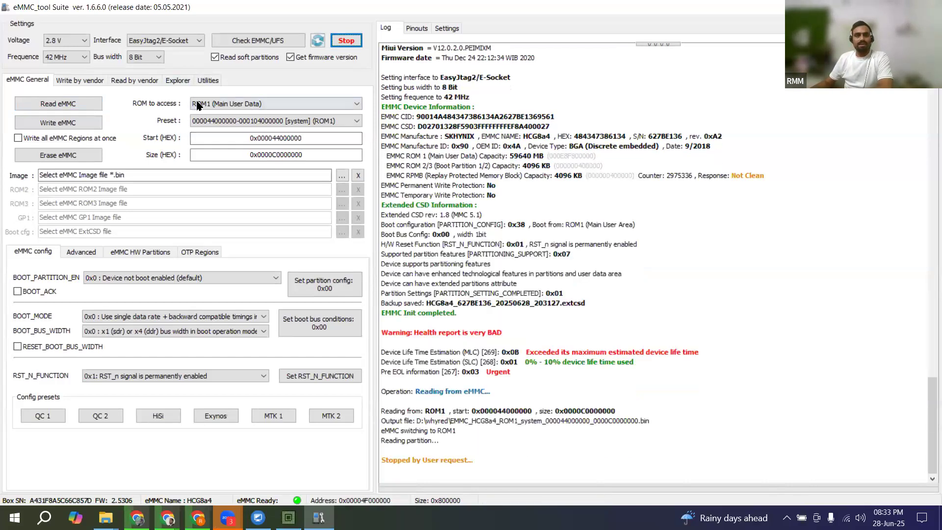
left_click(215, 103)
left_click(221, 129)
left_click(357, 121)
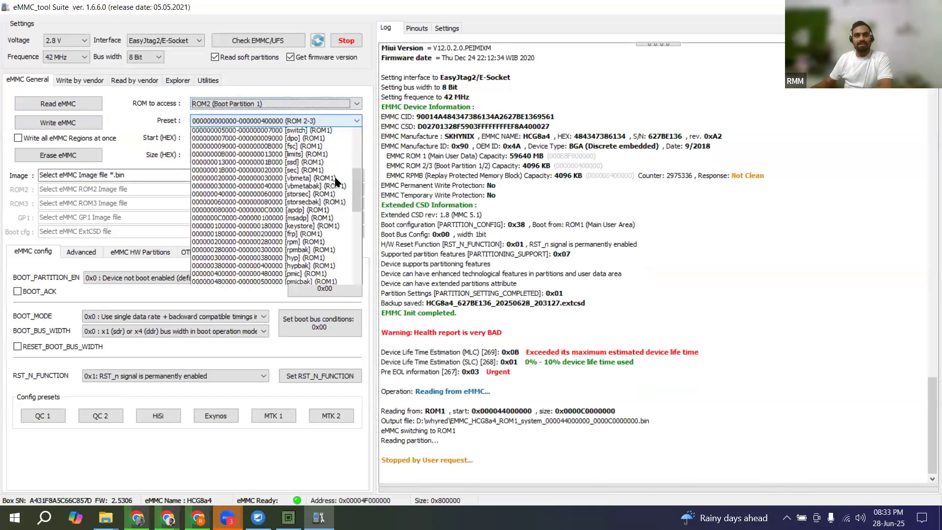
left_click_drag(360, 200, 352, 143)
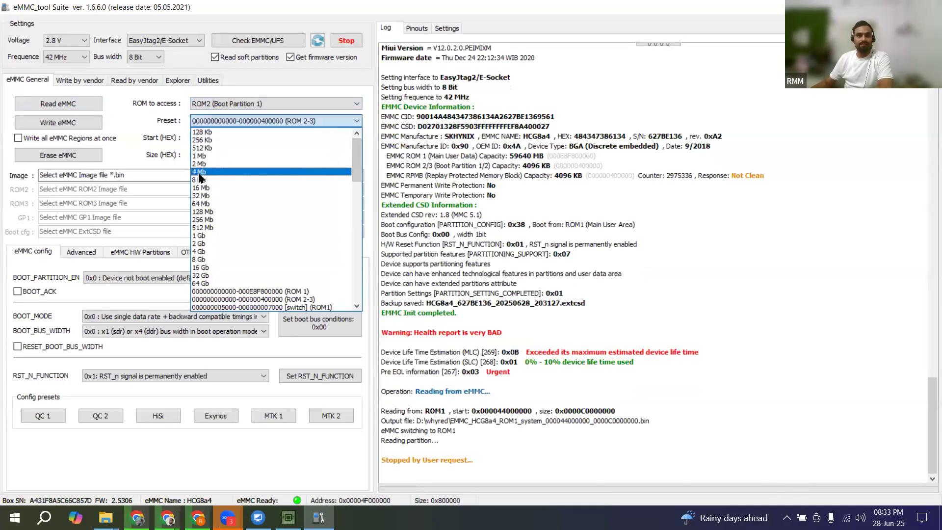
left_click(199, 173)
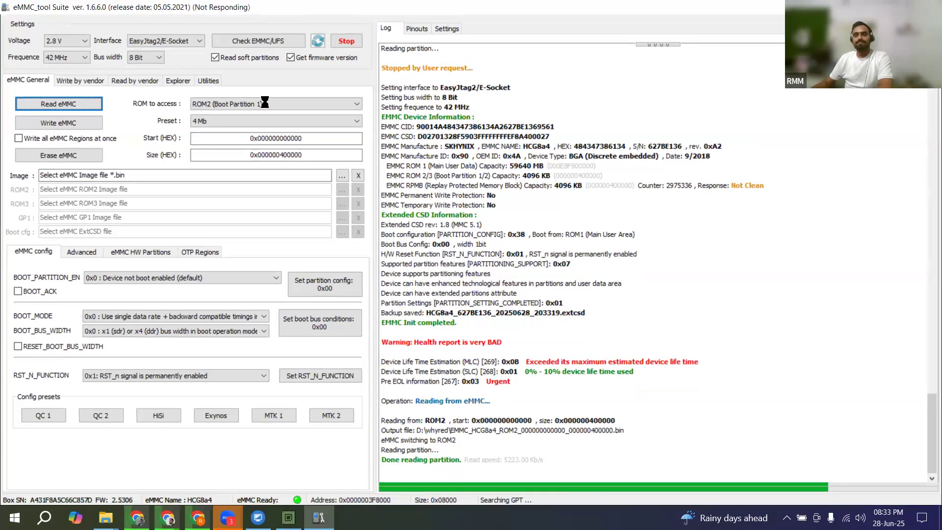
Step: Read ROM3 (Boot Partition 2) from the eMMC with the 4 Mb size preset, saving the dump in D:\whyred
left_click(265, 103)
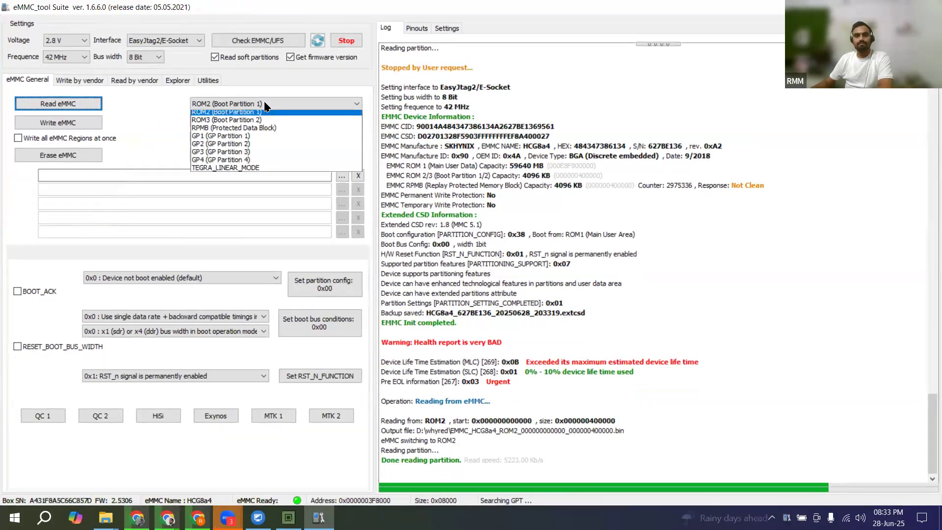
left_click(222, 131)
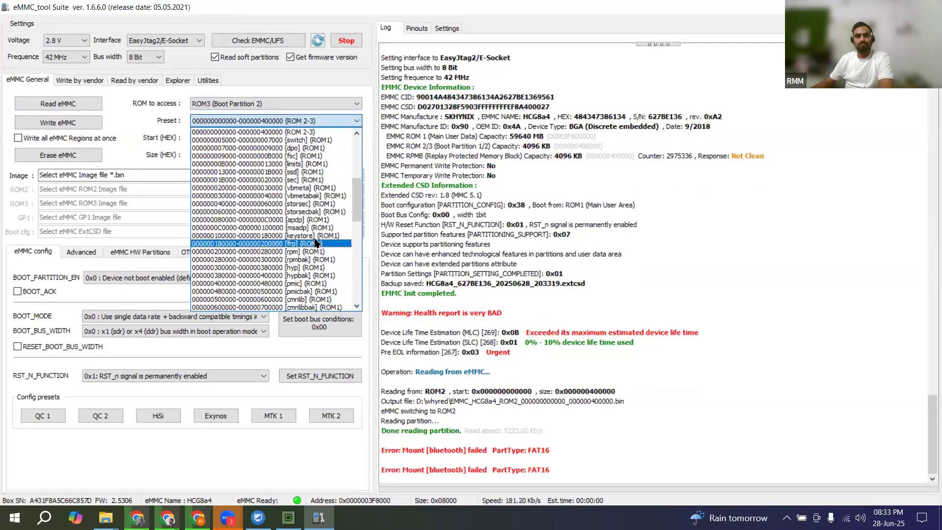
scroll(315, 244, "up", 7)
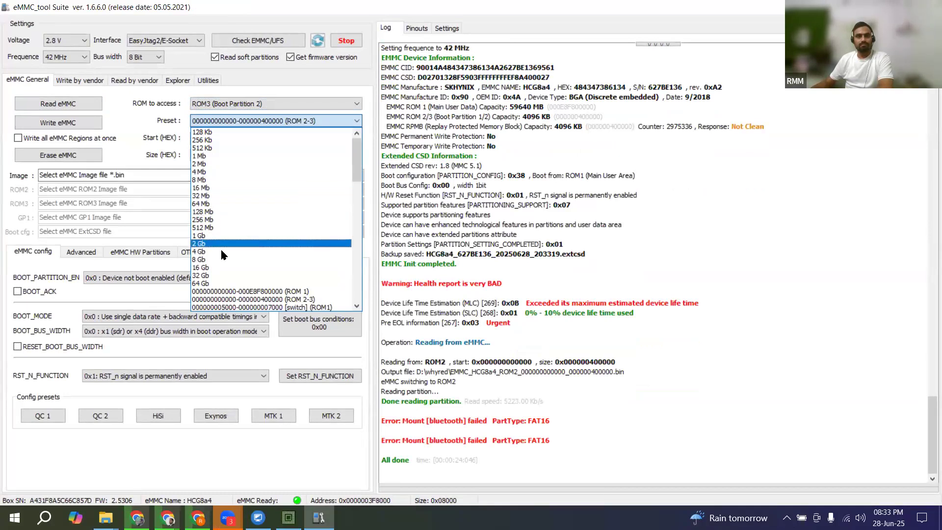
left_click(209, 172)
left_click(59, 103)
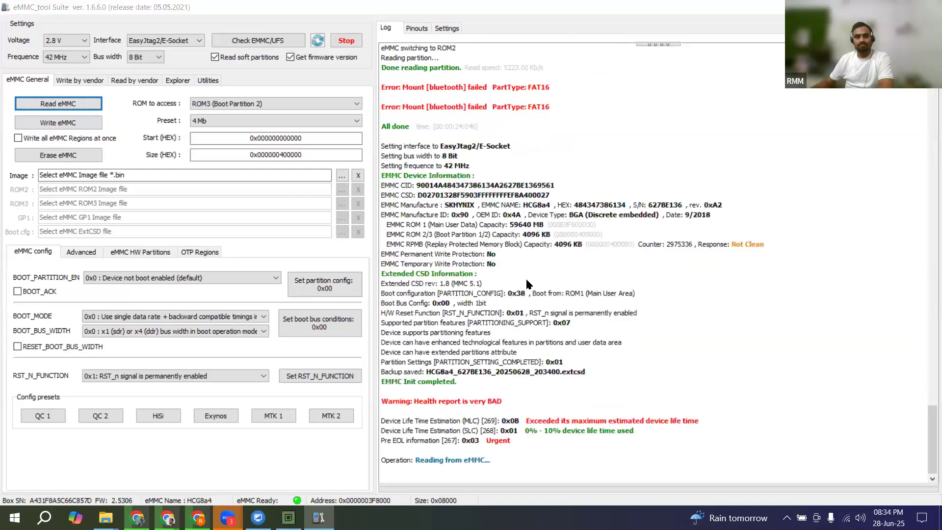
left_click(533, 289)
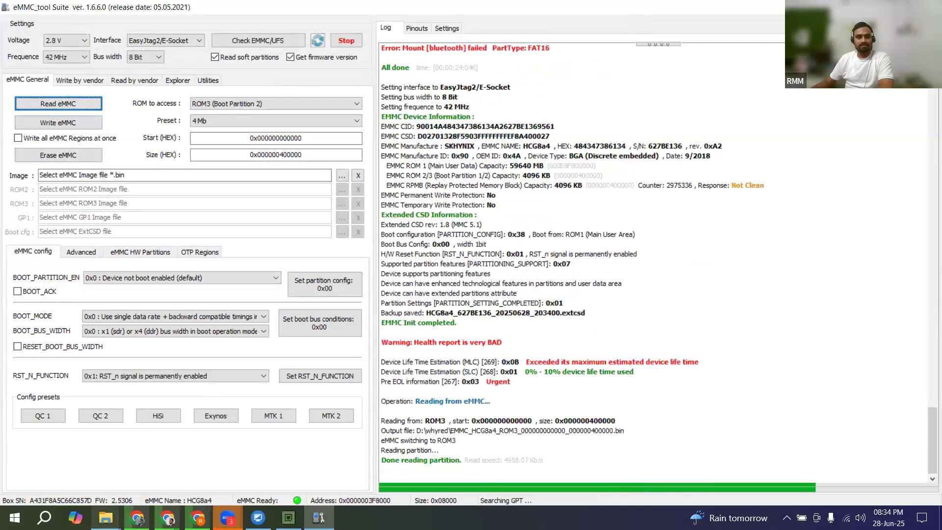
Step: Switch to File Explorer, open the whyred folder on Local Disk (D:) and create a subfolder named full
left_click(187, 469)
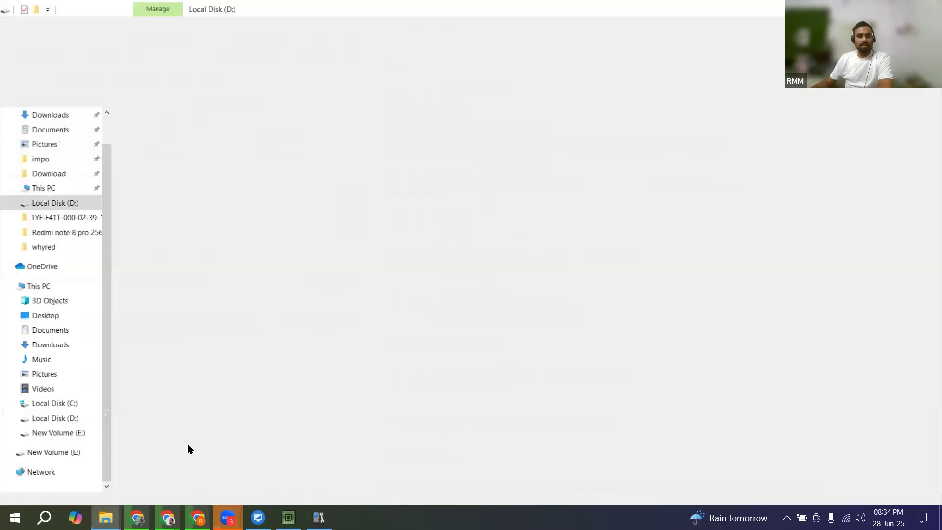
double_click(161, 422)
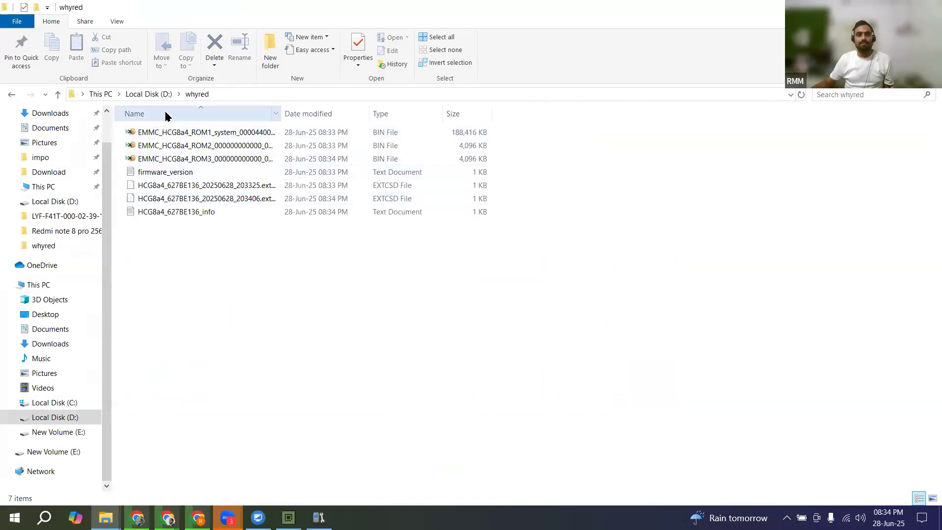
left_click(293, 131)
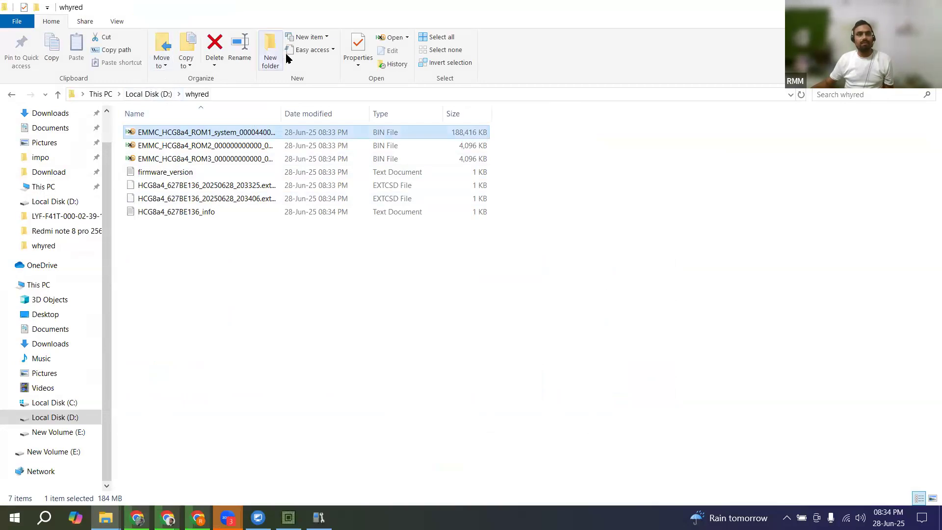
left_click(269, 56)
type("full")
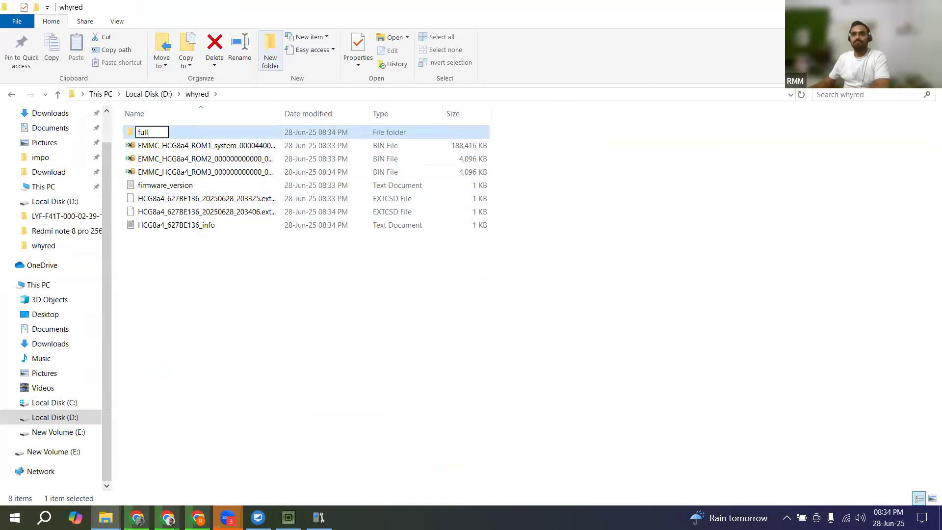
key("Return")
Step: Switch back to eMMC_tool Suite and find the partition table for reading by vendor Qualcomm/HiSilicon/Omap (GPT, MBR)
key("alt+Tab")
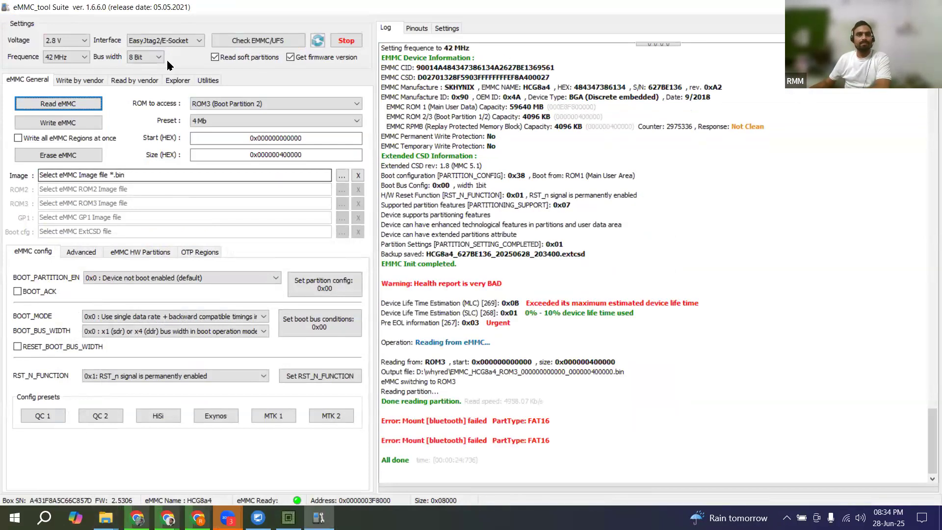
left_click(120, 84)
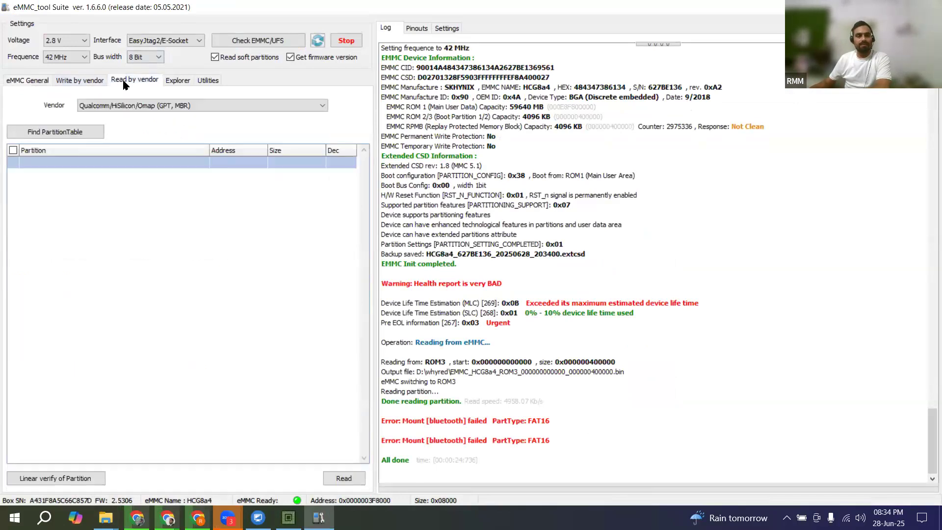
left_click(106, 109)
left_click(92, 120)
left_click(81, 131)
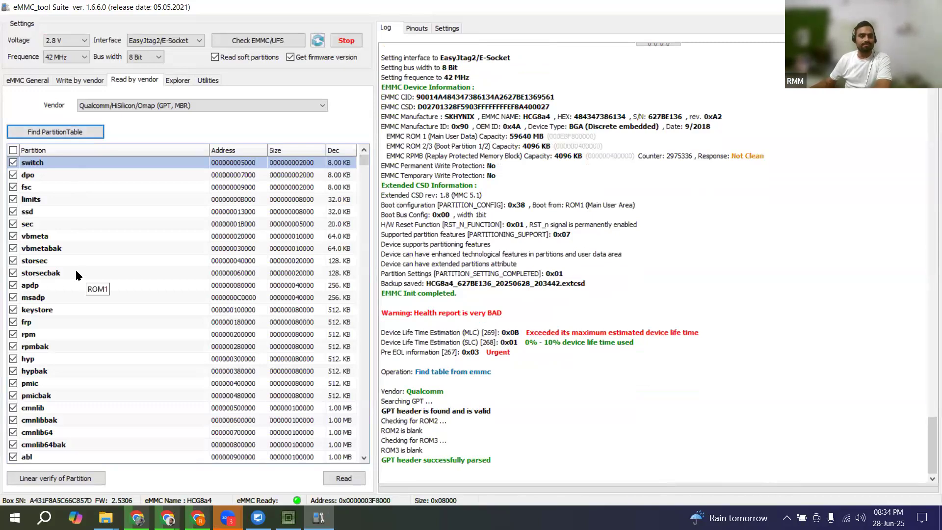
Step: Select every partition in the found table for reading except userdata
scroll(76, 271, "down", 4)
scroll(77, 271, "up", 4)
left_click(11, 150)
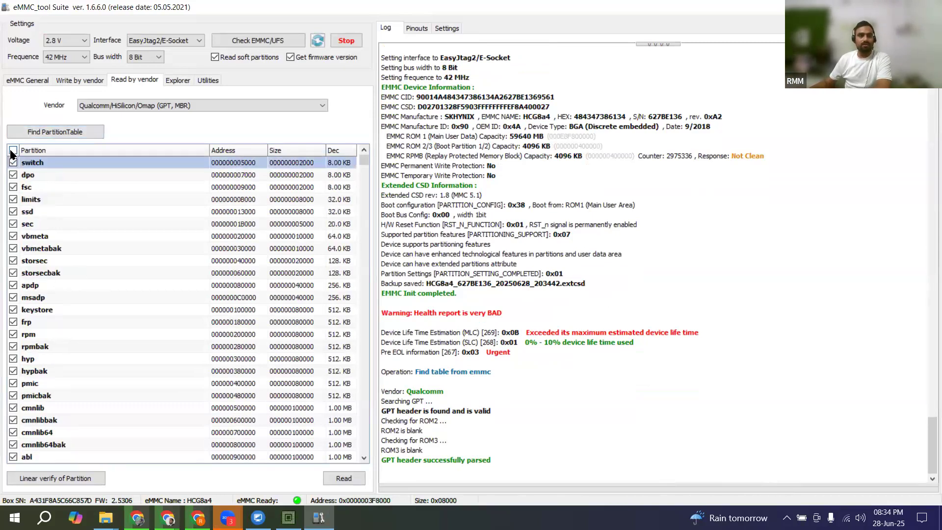
left_click(12, 151)
scroll(13, 155, "down", 5)
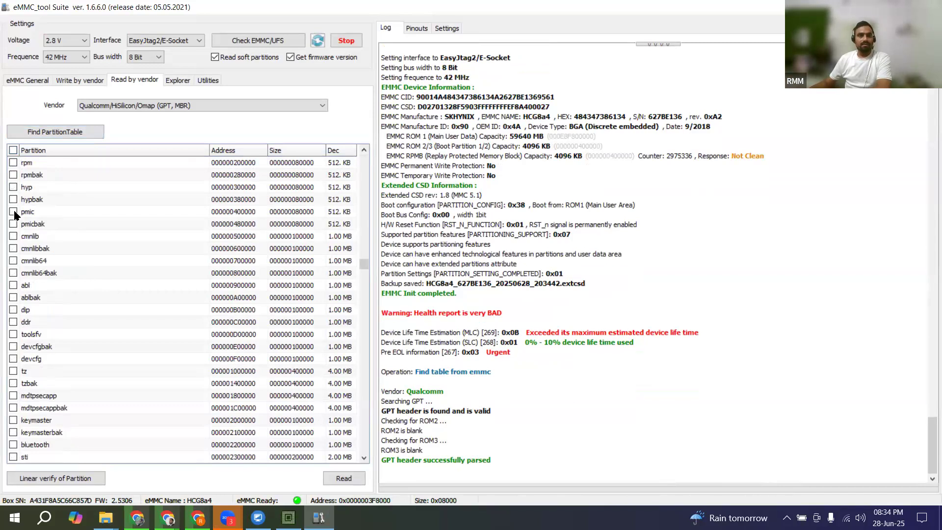
left_click(13, 150)
scroll(16, 422, "down", 4)
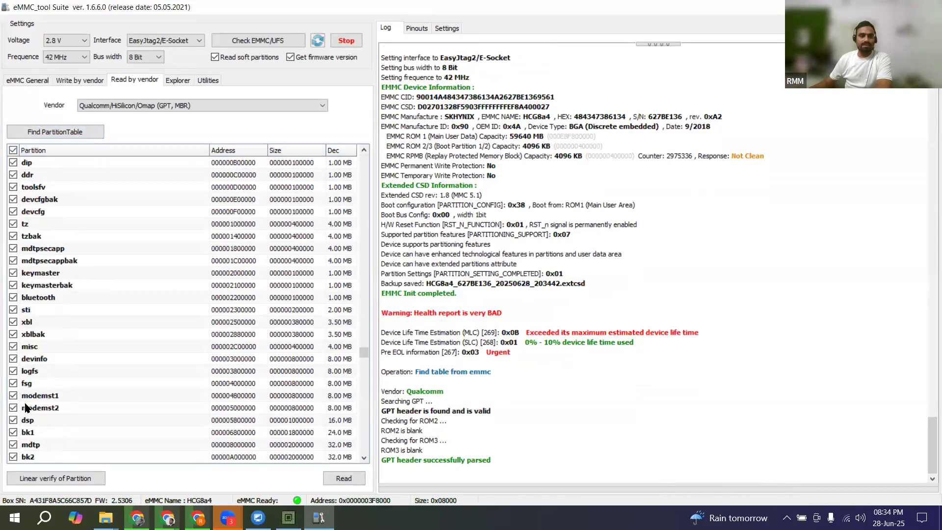
scroll(19, 456, "down", 5)
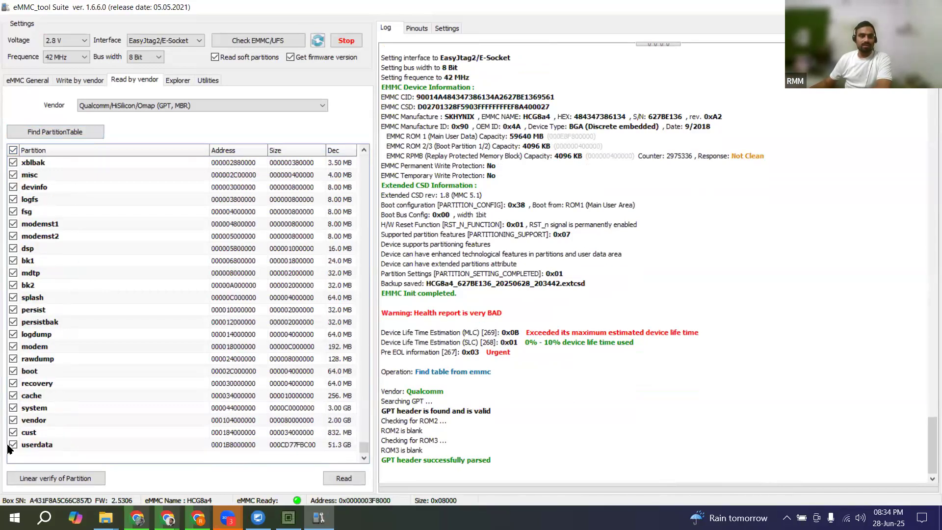
left_click(13, 444)
Step: Start reading the selected partitions into the folder D:\whyred\full
left_click(335, 480)
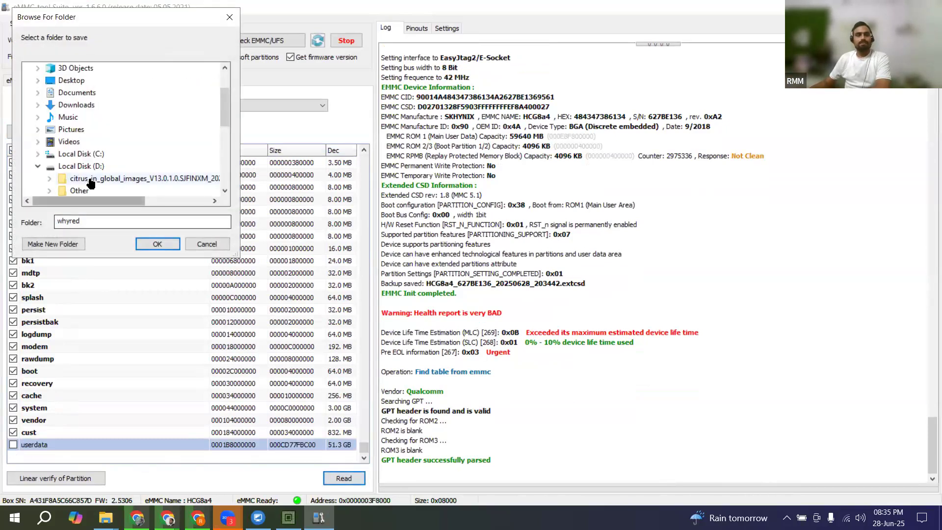
scroll(86, 179, "down", 2)
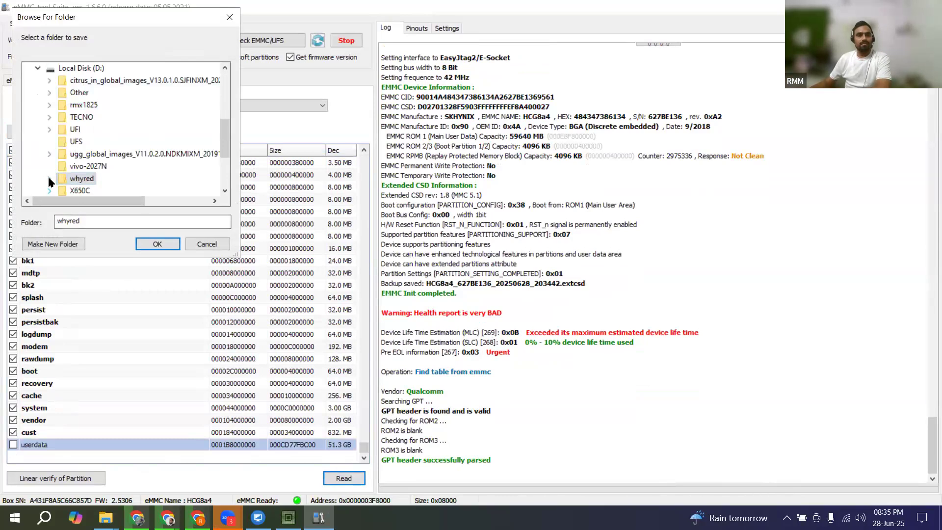
left_click(49, 178)
left_click(86, 191)
left_click(156, 243)
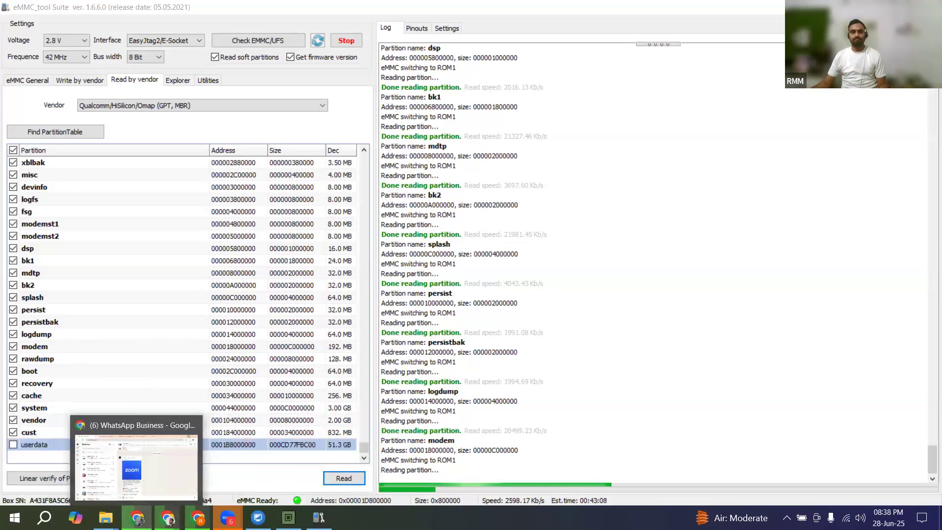
Step: Switch to Chrome's download history, pause the RMX3930export_14_A.19_2024092200051200.zip download and return to eMMC_tool Suite
mouse_move(198, 518)
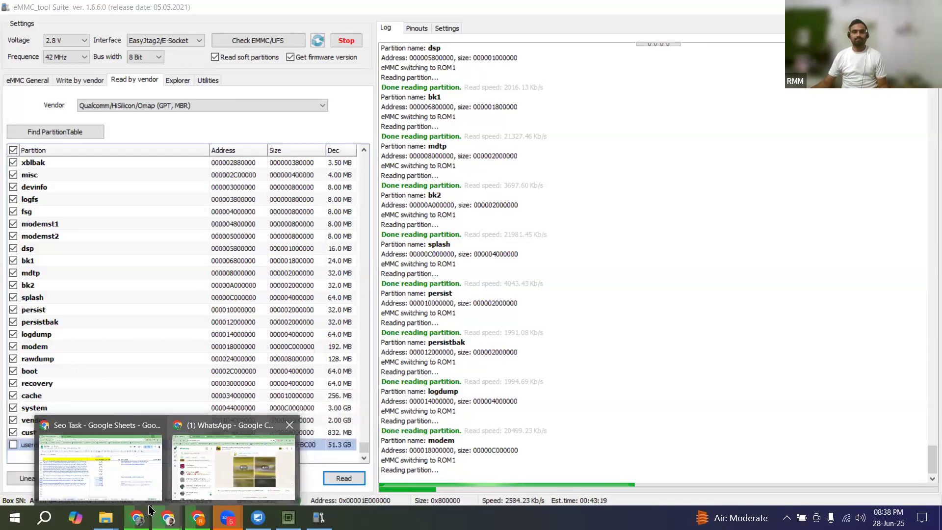
left_click(139, 516)
left_click(535, 15)
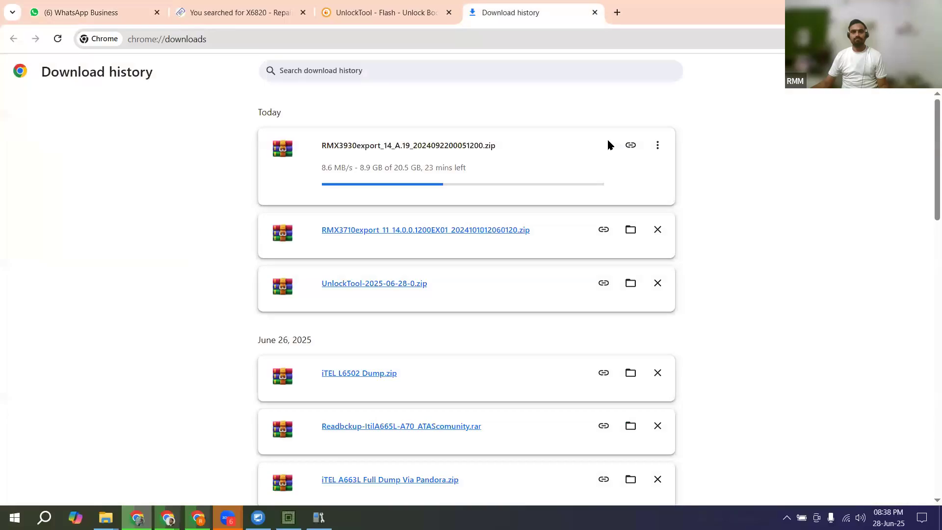
left_click(658, 146)
left_click(634, 155)
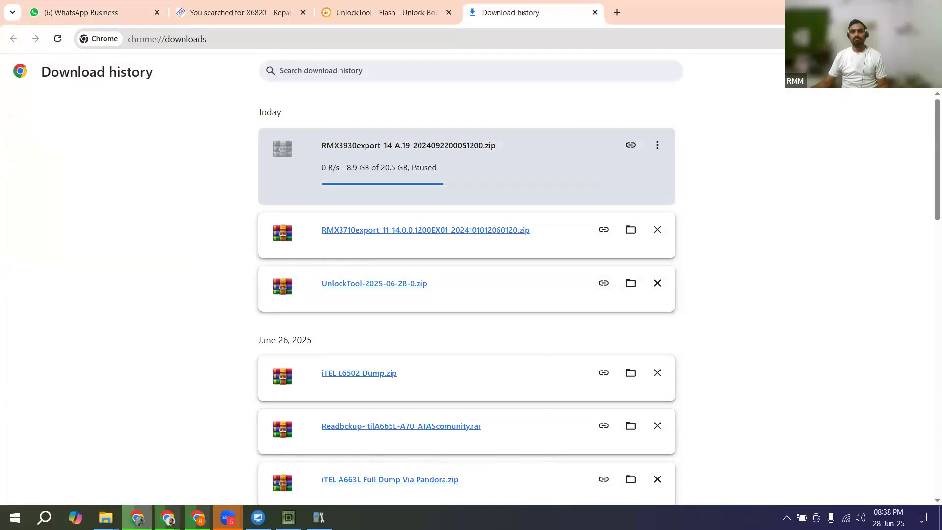
left_click(872, 10)
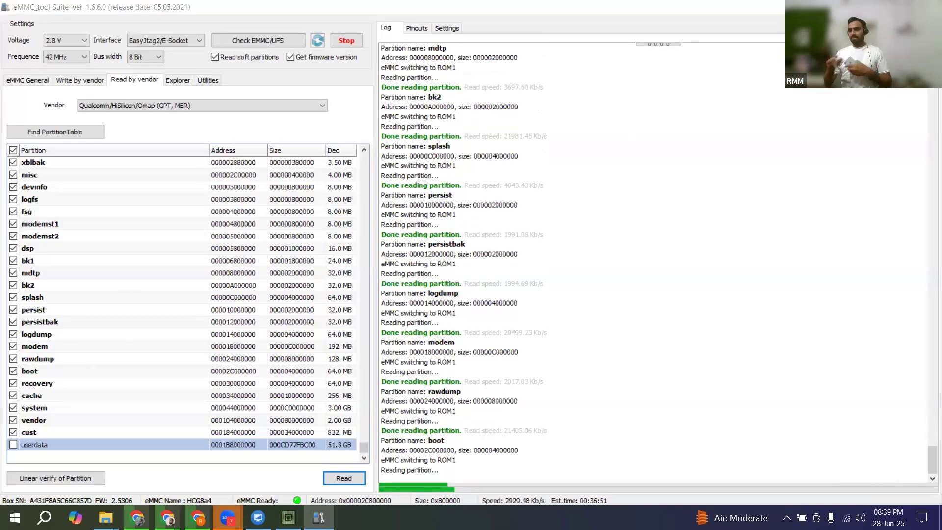
Step: Minimize eMMC_tool Suite, launch 3uTools from the desktop and refresh the desktop
left_click(871, 7)
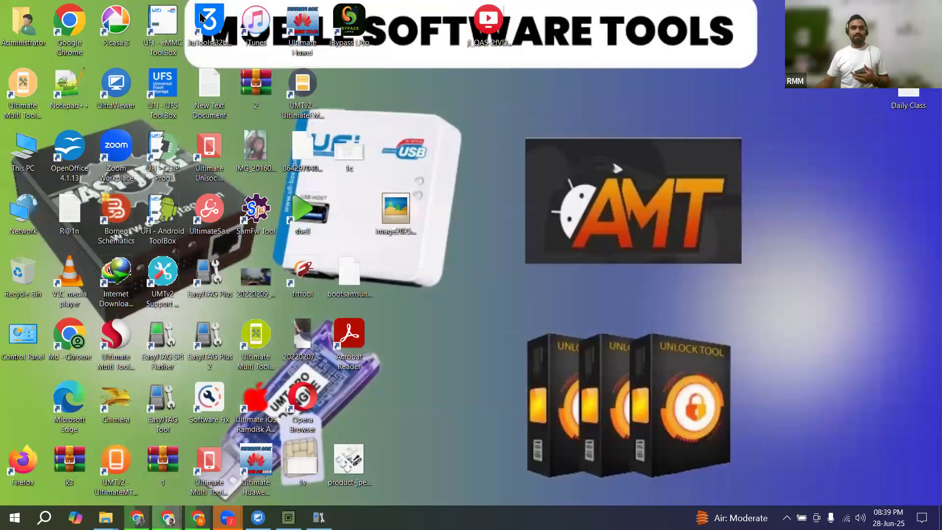
left_click(201, 18)
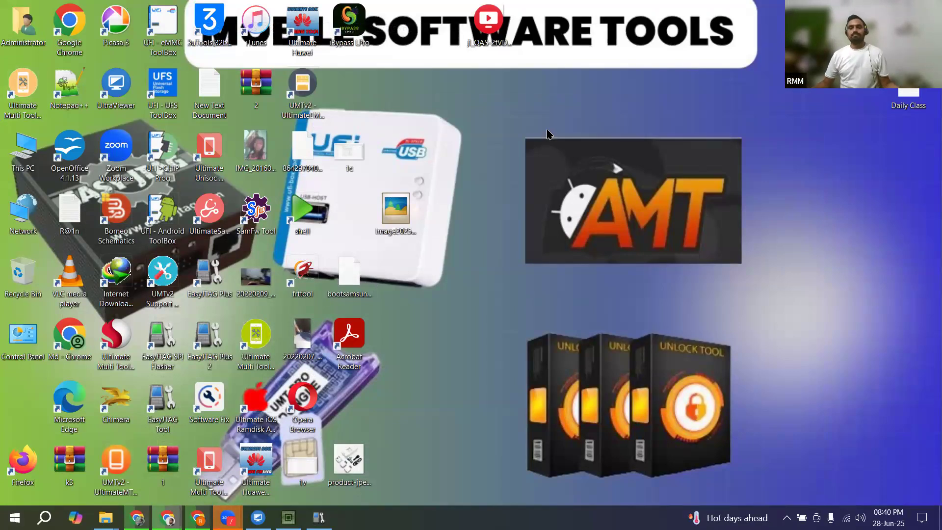
right_click(547, 132)
left_click(572, 167)
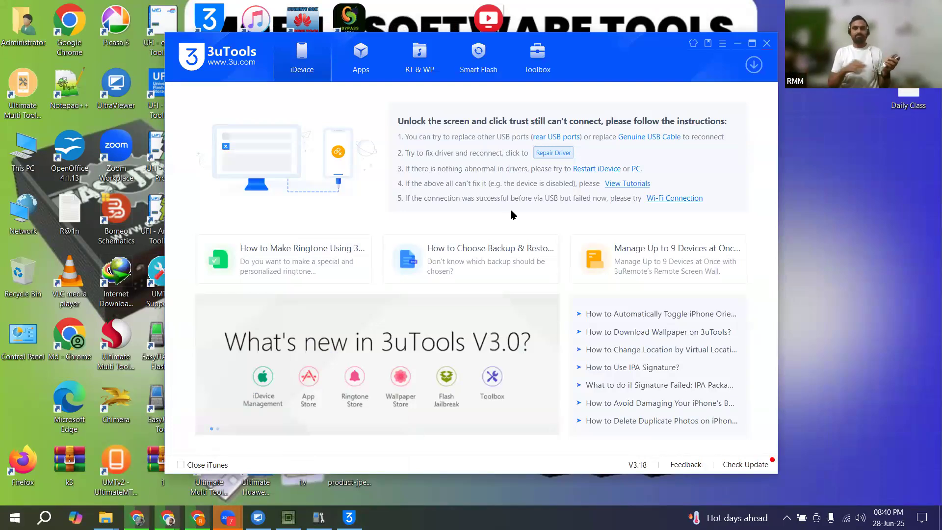
Step: Open Device Manager and make its window narrower and taller to show all device categories
right_click(15, 517)
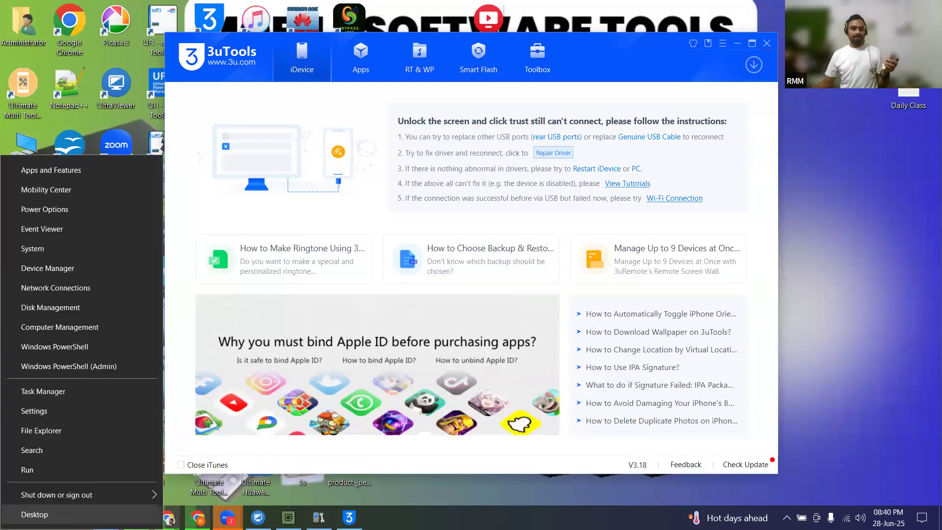
left_click(48, 268)
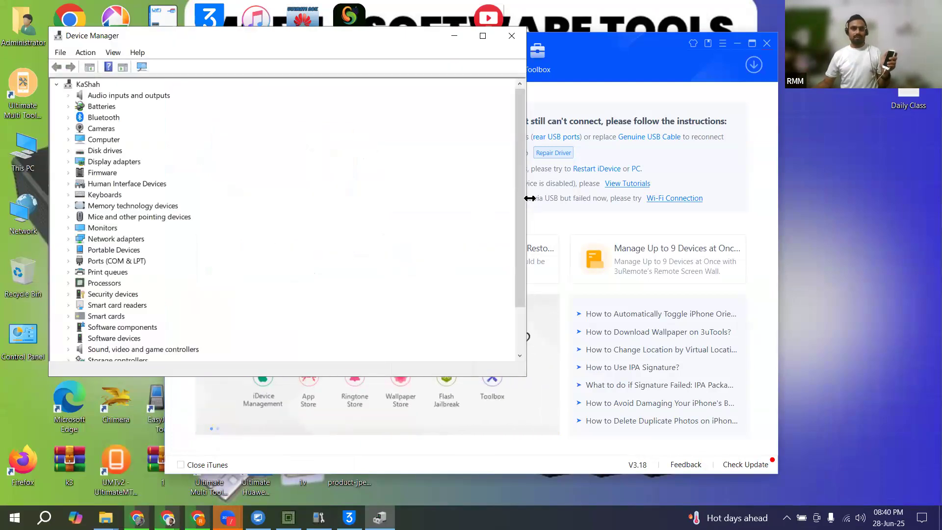
left_click_drag(530, 198, 280, 198)
scroll(137, 326, "down", 2)
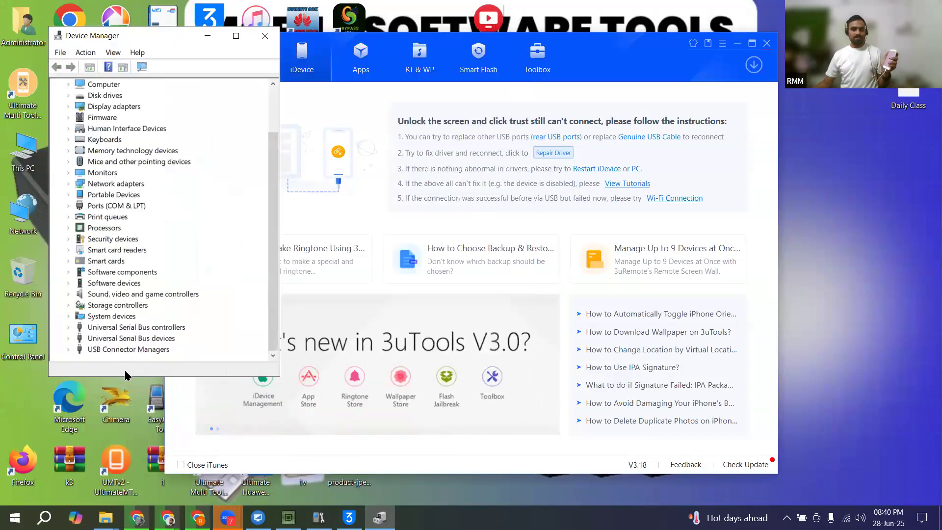
left_click_drag(125, 374, 124, 461)
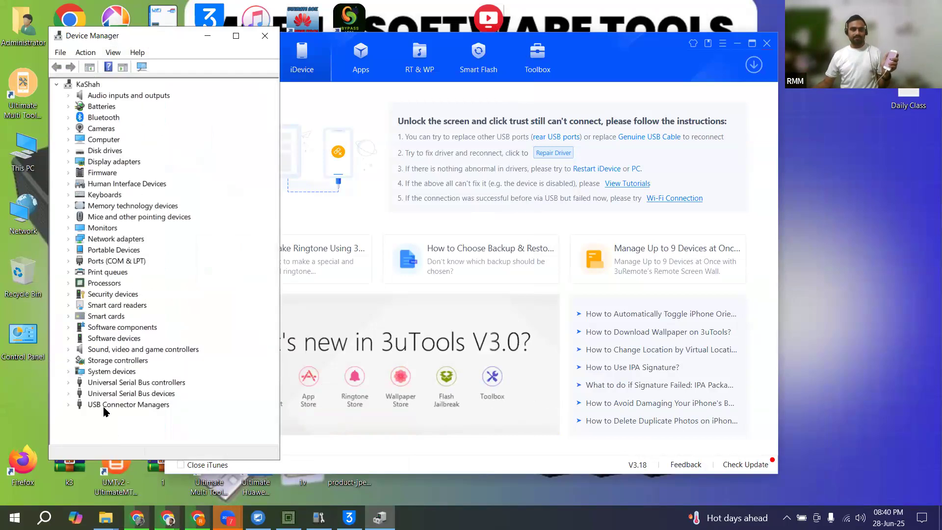
Step: Check the devices under USB Connector Managers, Universal Serial Bus devices and Universal Serial Bus controllers, then collapse the controllers category
double_click(104, 406)
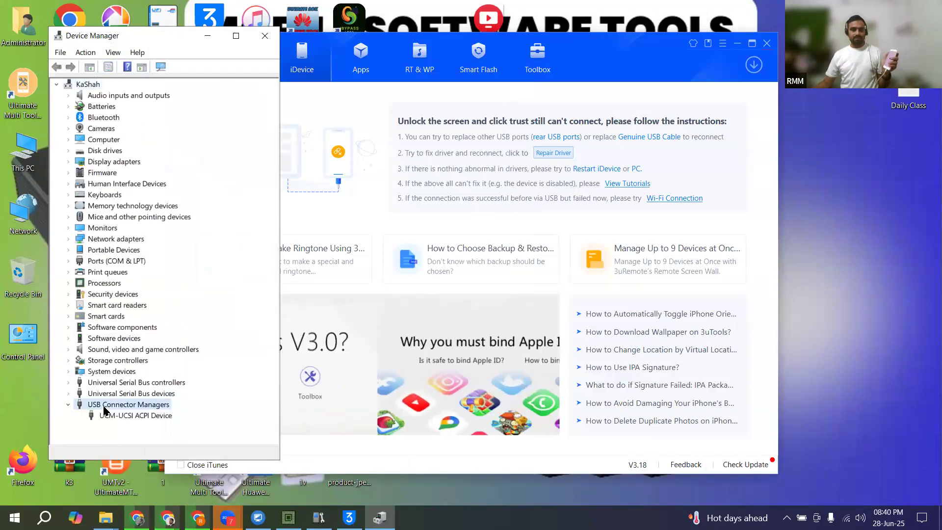
double_click(130, 393)
double_click(130, 383)
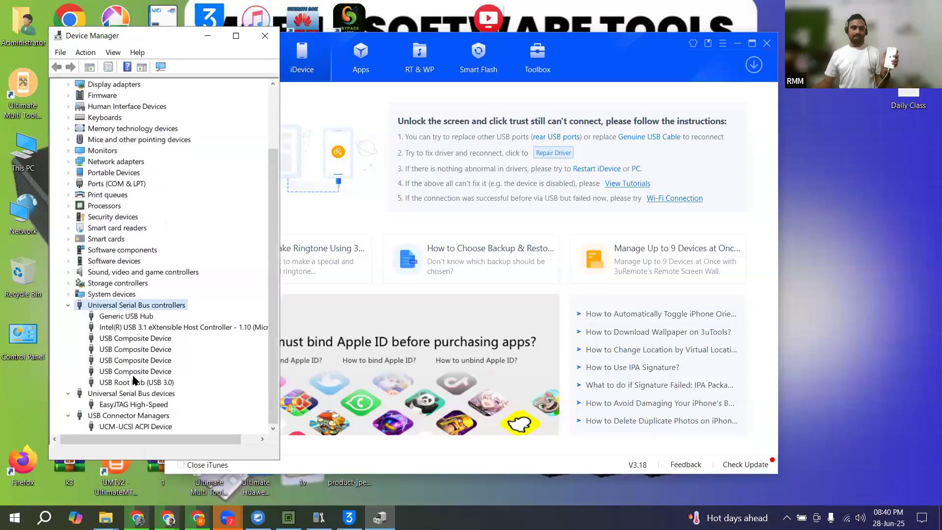
left_click(69, 305)
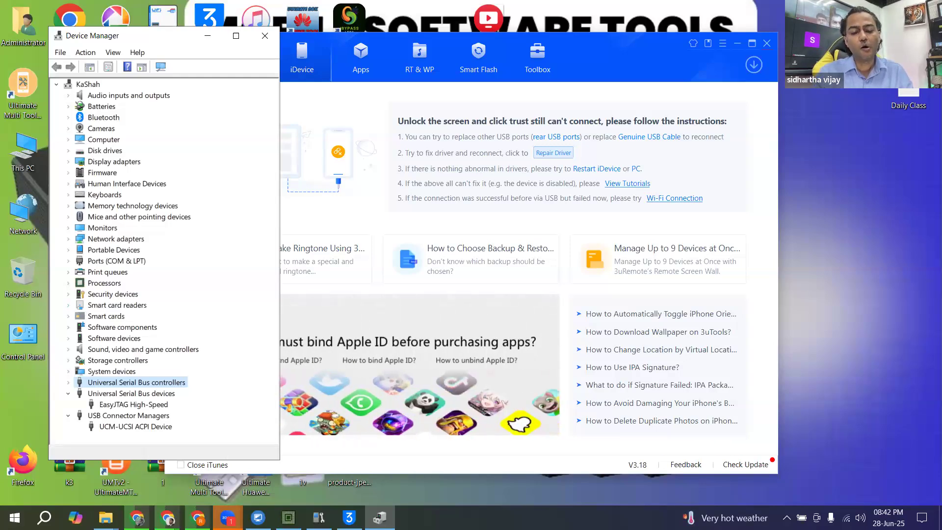
Step: Switch to the UFI eMMC ToolBox window
left_click(167, 518)
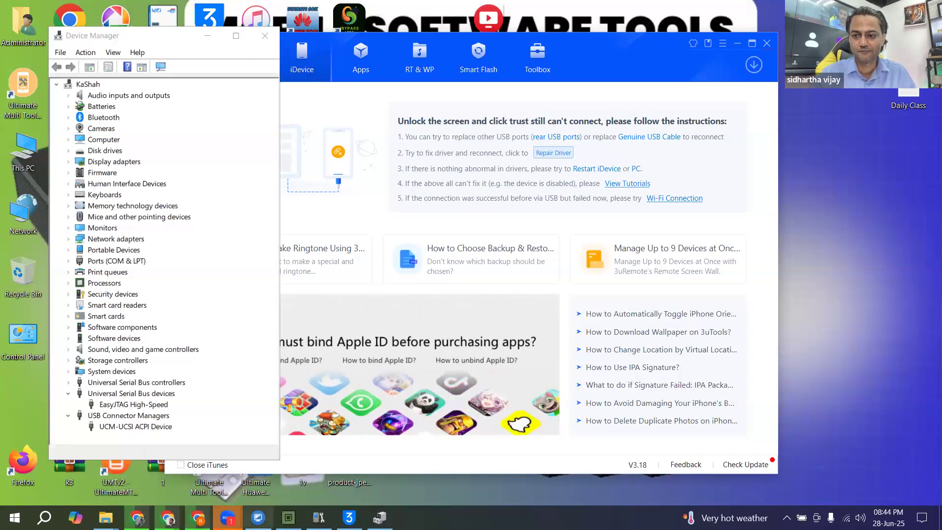
left_click(288, 518)
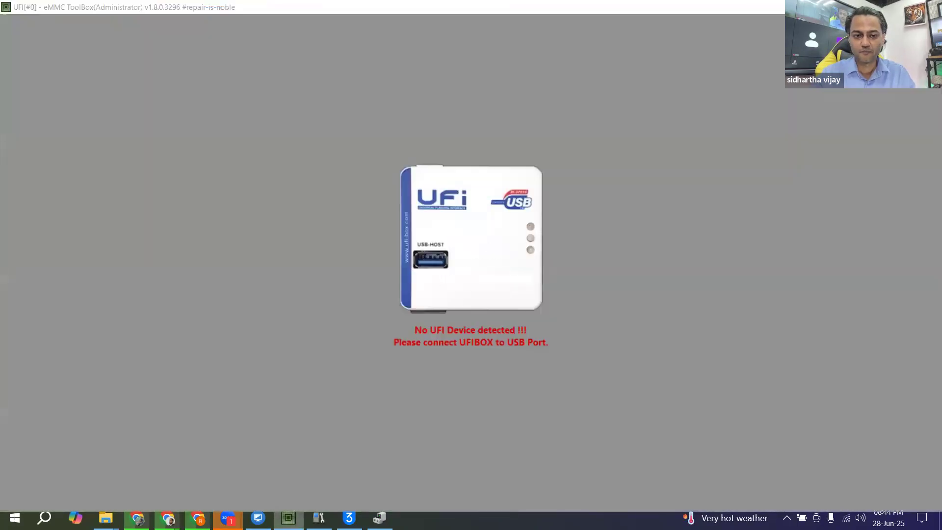
Step: Switch from the UFI eMMC ToolBox to eMMC_tool Suite and check the progress of the system partition read
left_click(289, 517)
left_click(319, 518)
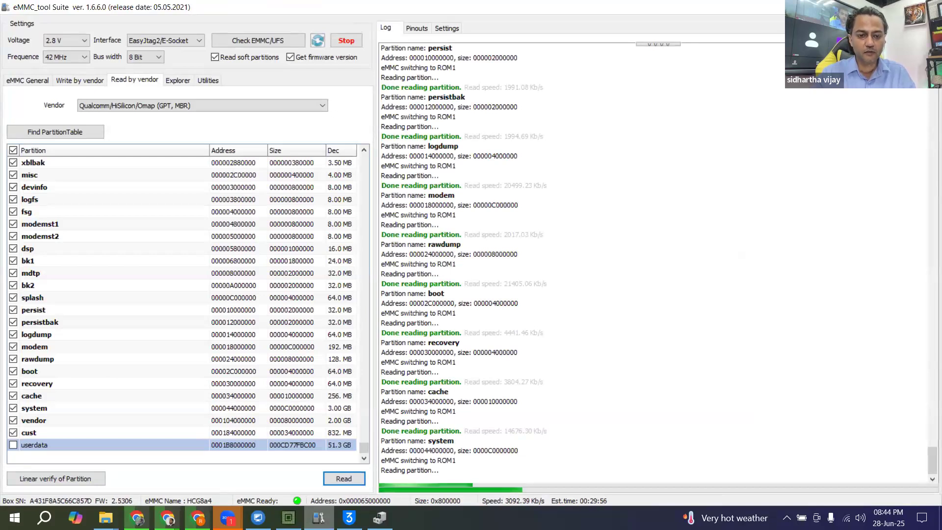
mouse_move(349, 517)
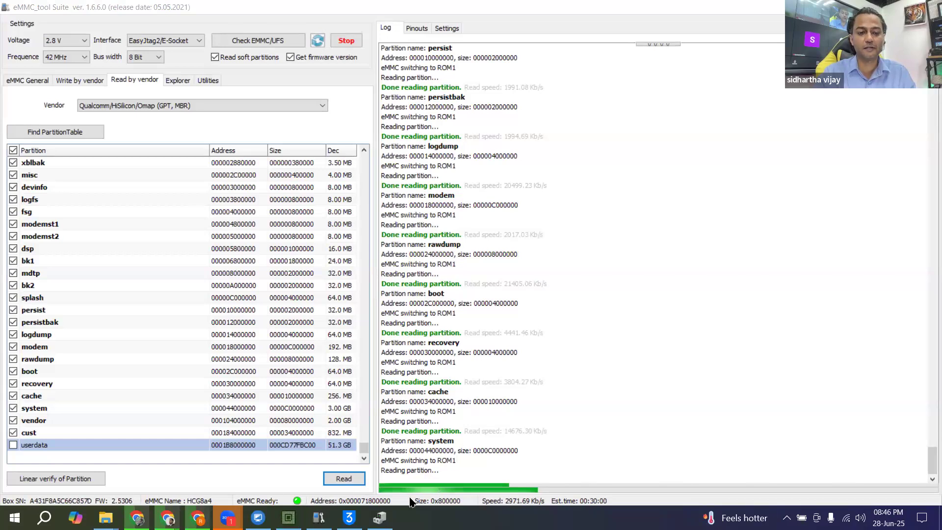
left_click(379, 518)
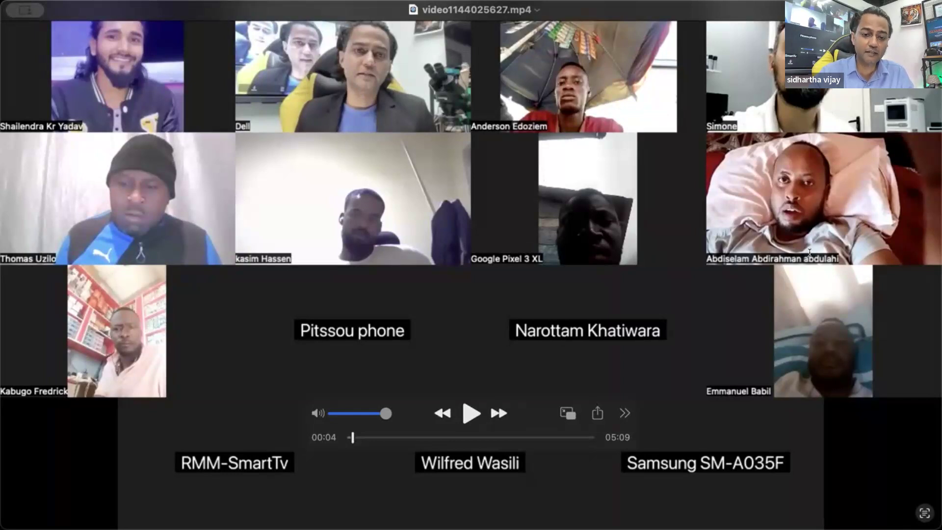
Step: Play a short part of the video1144025627.mp4 meeting recording and pause it
left_click(476, 411)
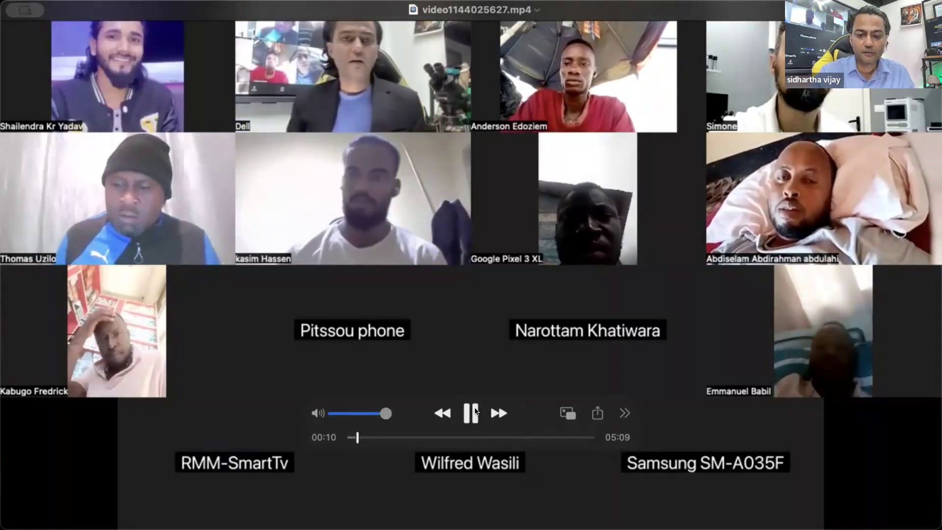
left_click(468, 412)
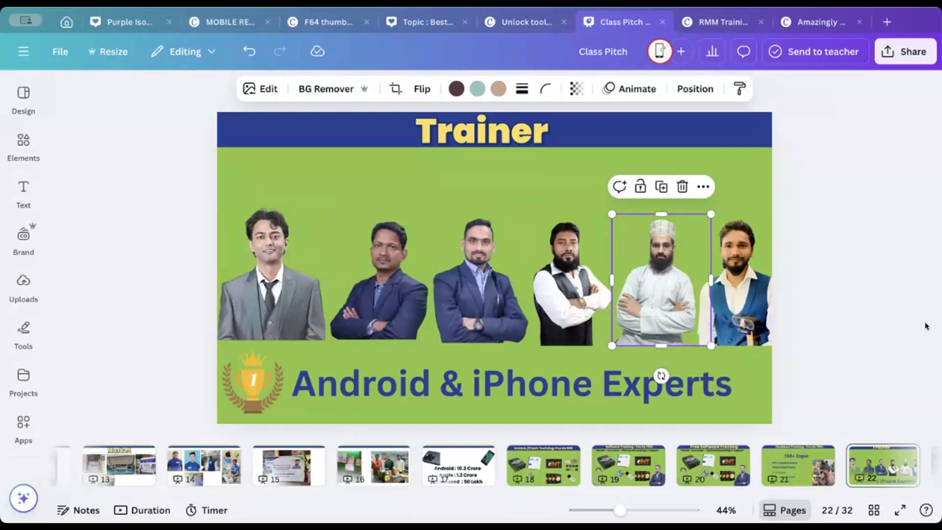
Step: Point out the individual trainer photos on page 22 of the Class Pitch presentation by selecting five of them from the last backwards
left_click(905, 281)
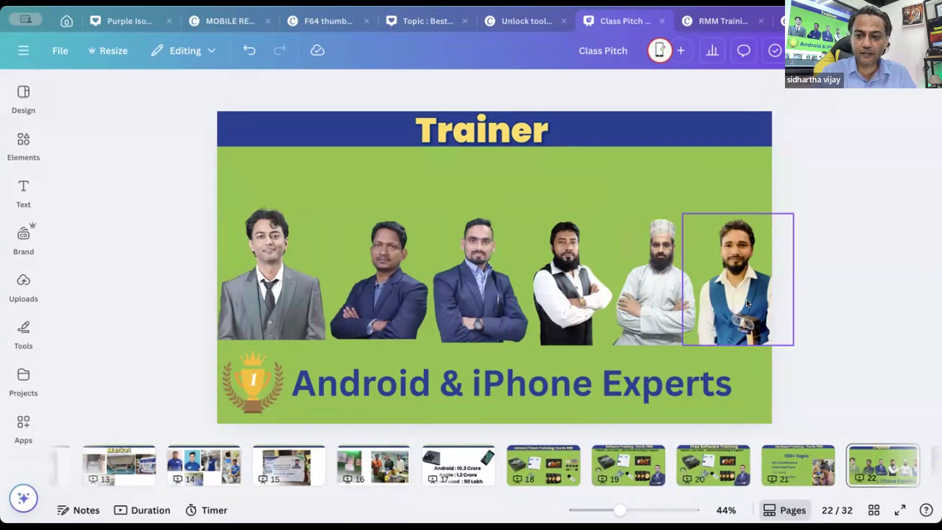
left_click(737, 272)
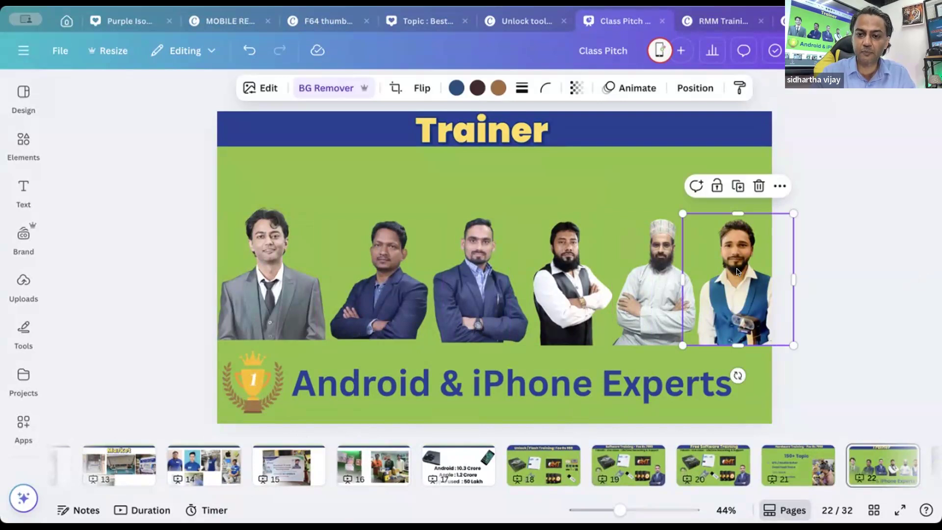
left_click(644, 254)
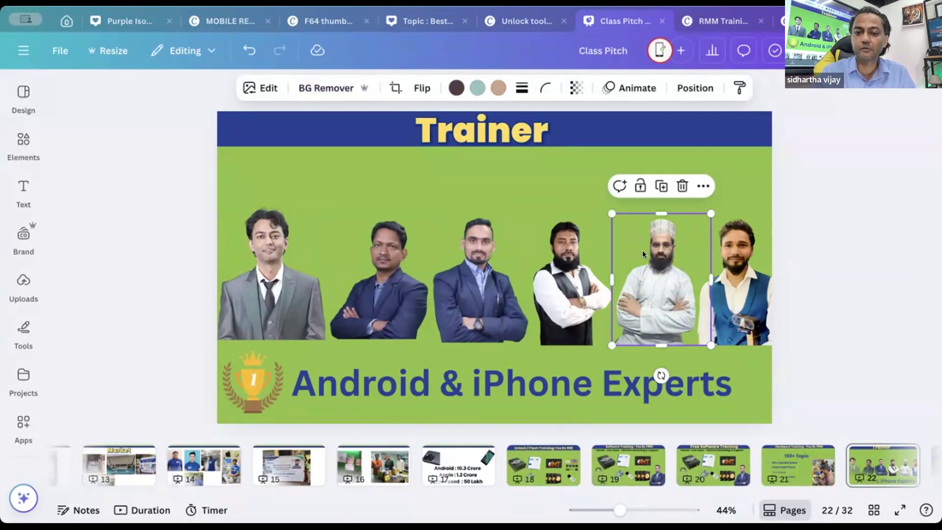
left_click(572, 253)
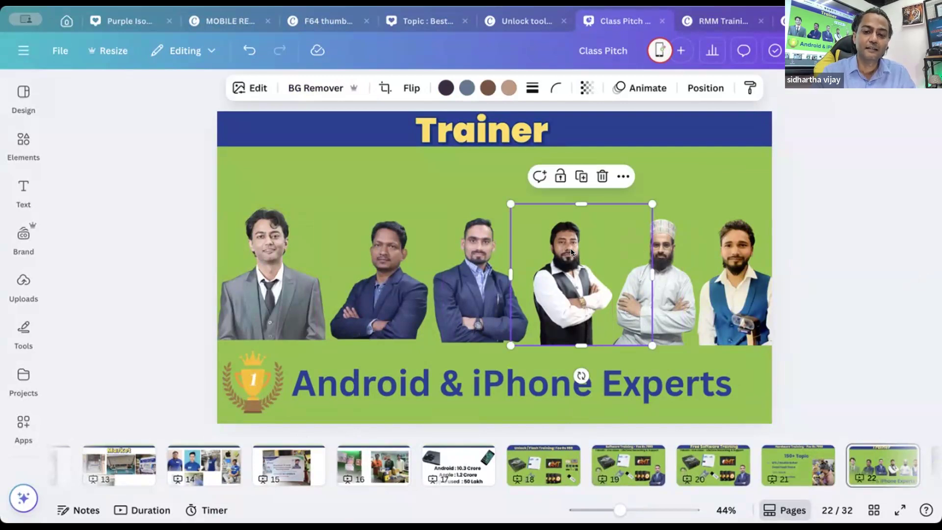
left_click(483, 253)
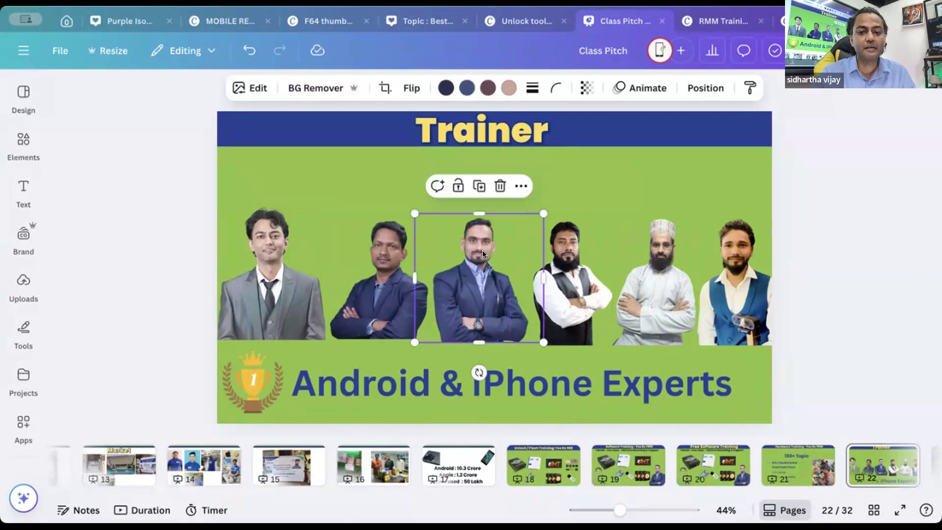
left_click(386, 255)
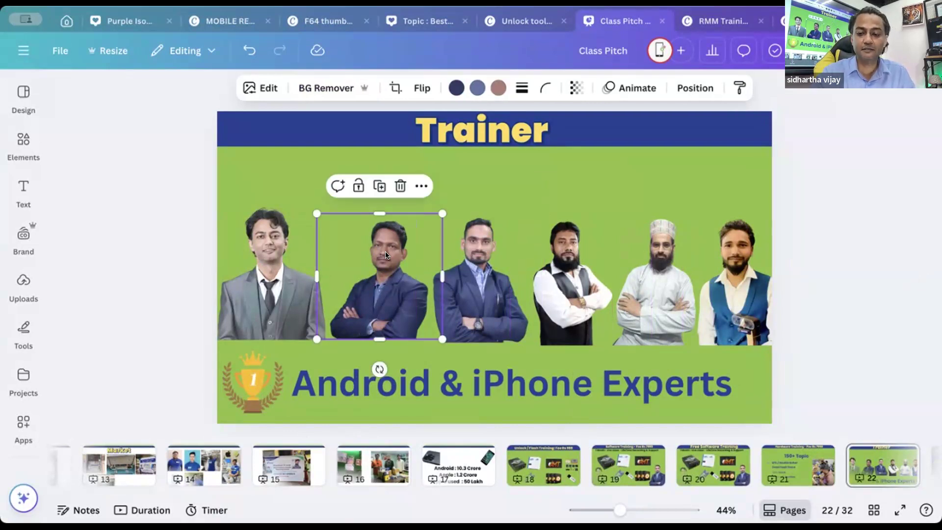
Step: View the unlock/flash training, hardware training, partner photo, Market and authorised partner banner pages of the Class Pitch presentation
left_click(532, 467)
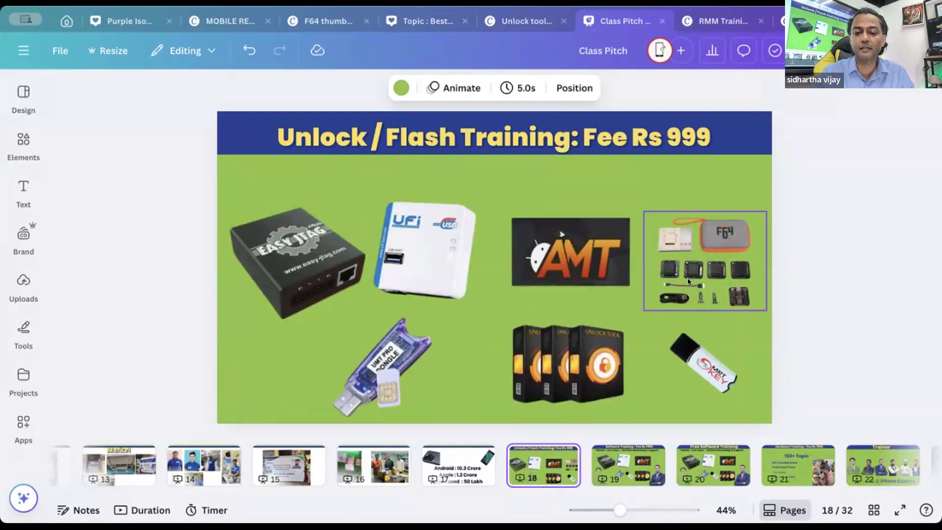
left_click(801, 465)
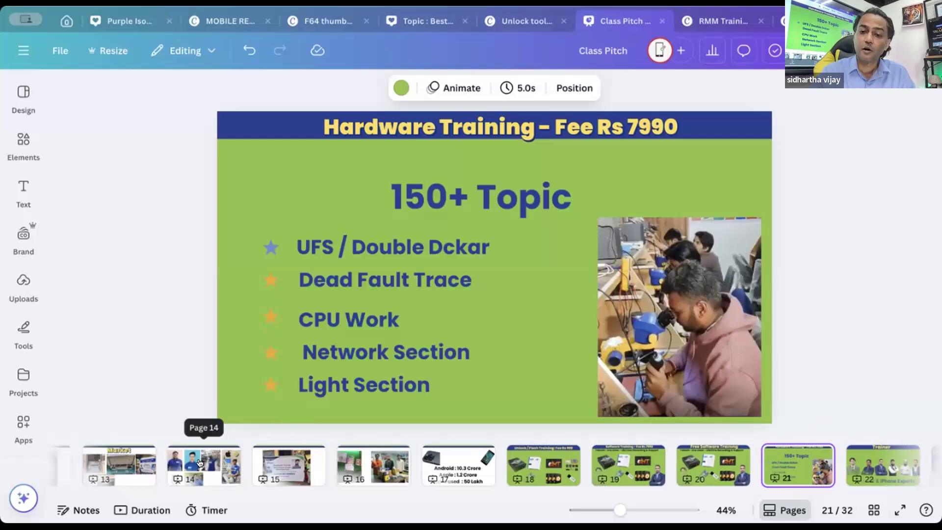
left_click(199, 463)
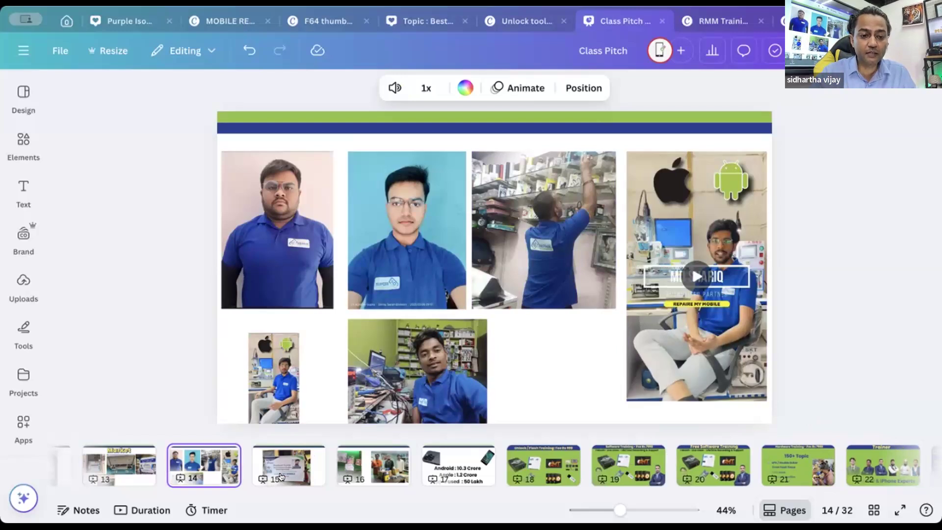
left_click(117, 465)
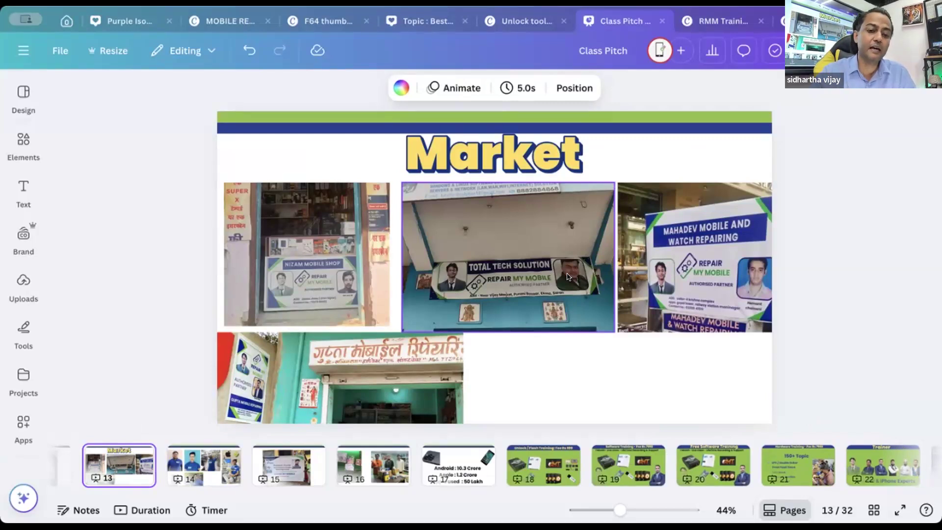
left_click(305, 474)
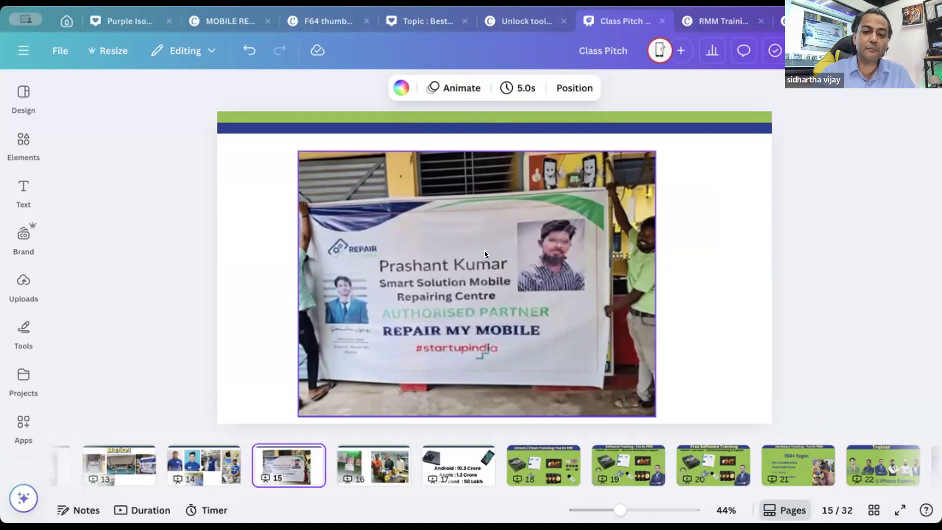
left_click(228, 468)
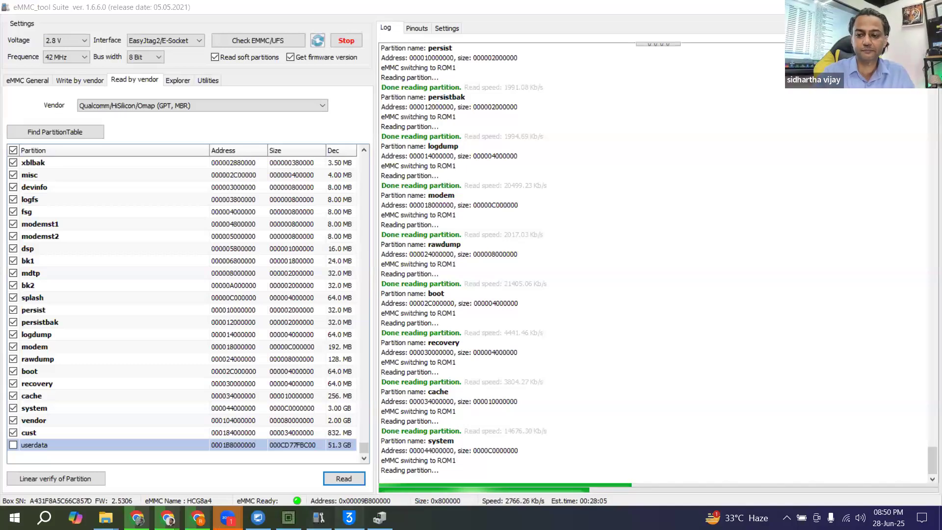
Step: Bring up 3uTools, clear the eMMC tool windows off the desktop and launch iTunes
left_click(349, 517)
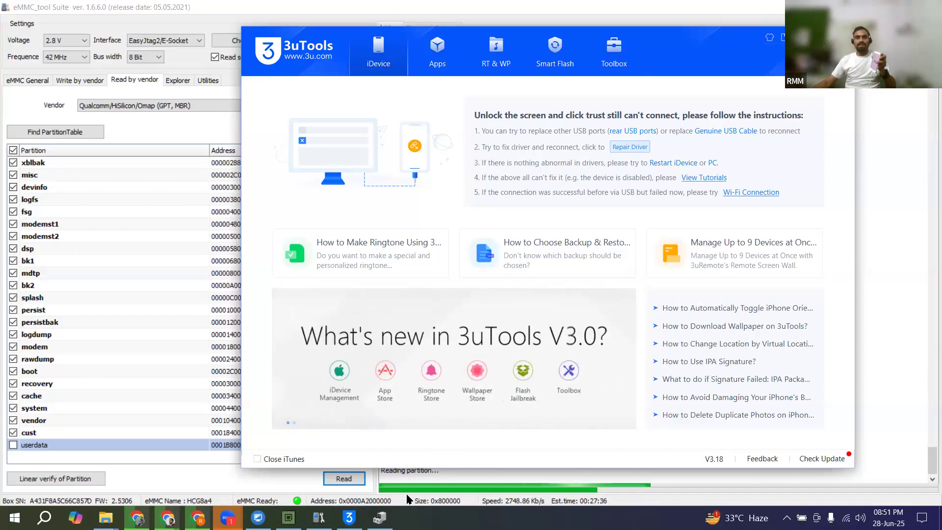
left_click(289, 518)
left_click(288, 518)
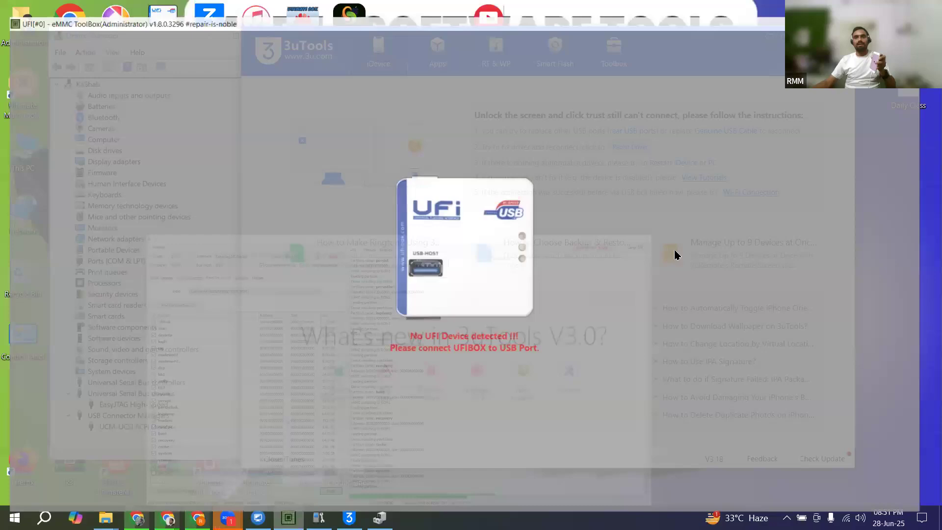
left_click(872, 6)
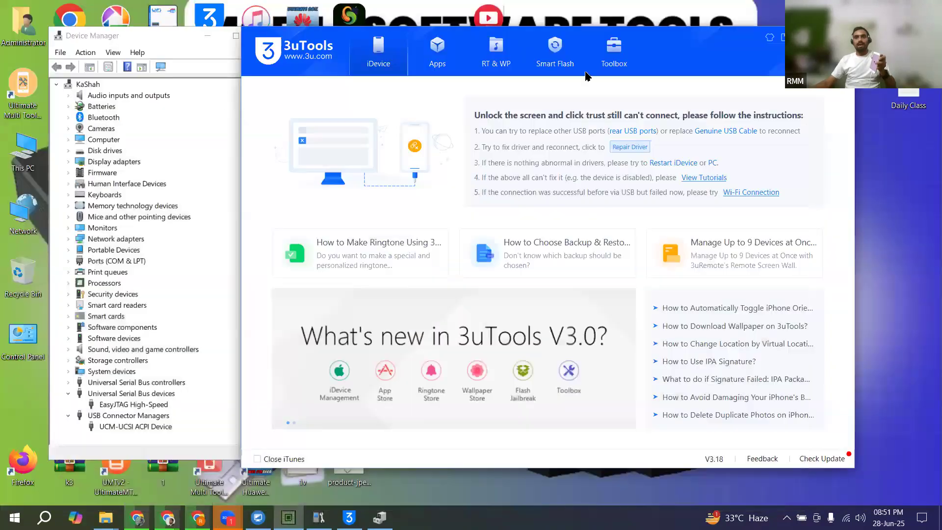
double_click(254, 18)
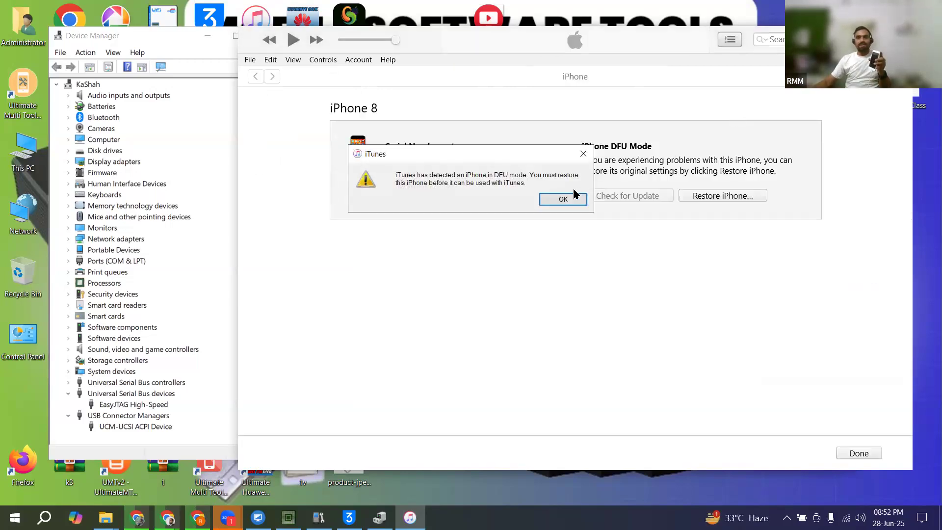
Step: Restore and update the iPhone 8 in DFU mode, accept the software license agreement and check the firmware download
left_click(563, 199)
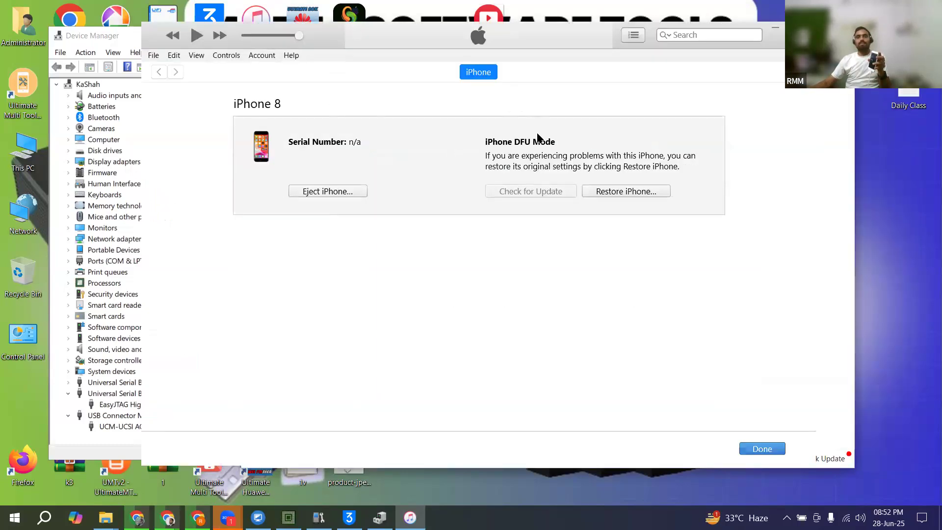
left_click(603, 196)
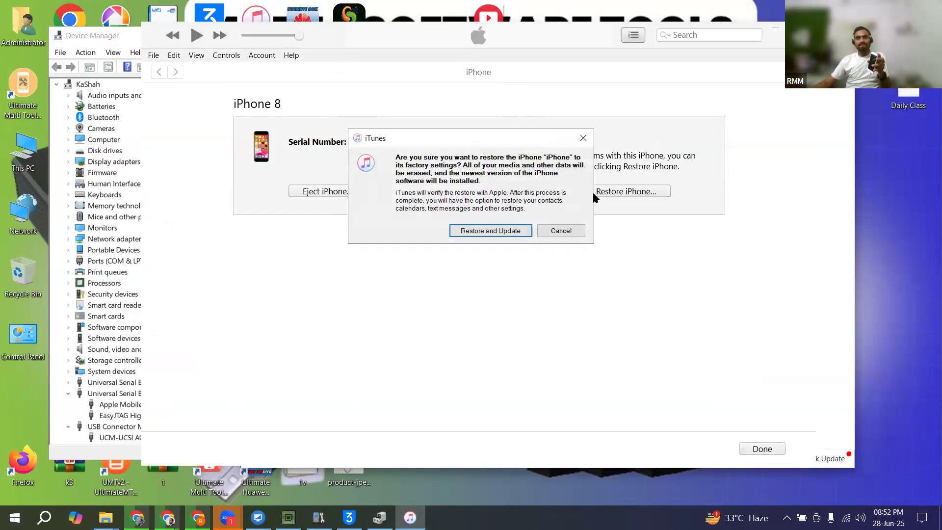
left_click(491, 233)
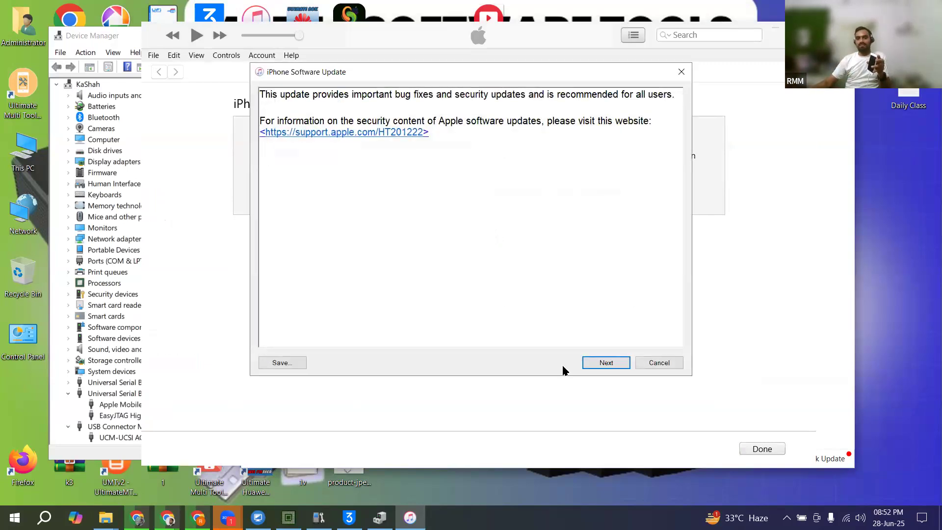
left_click(595, 365)
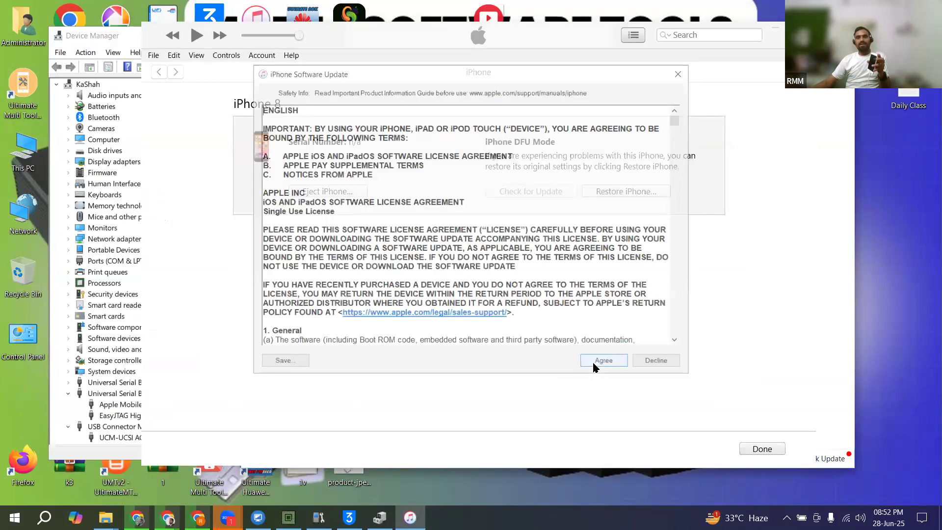
left_click(595, 365)
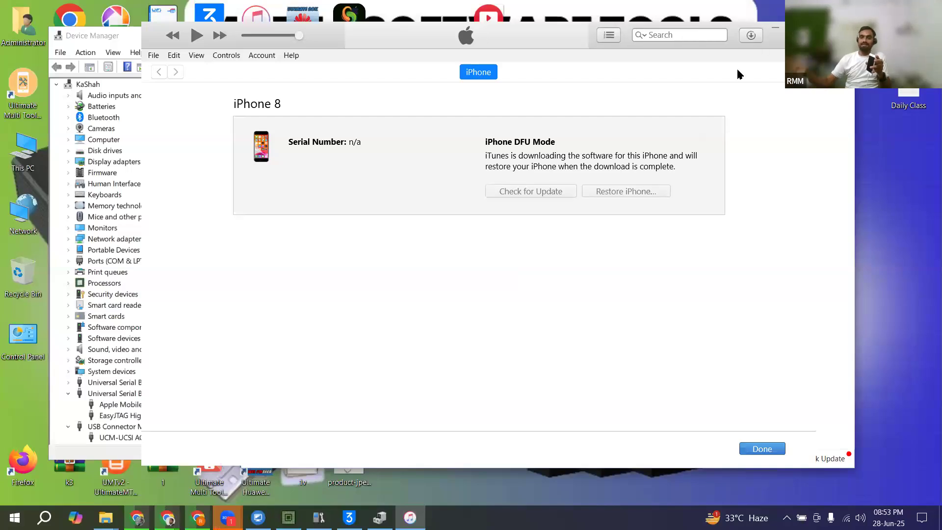
left_click(751, 37)
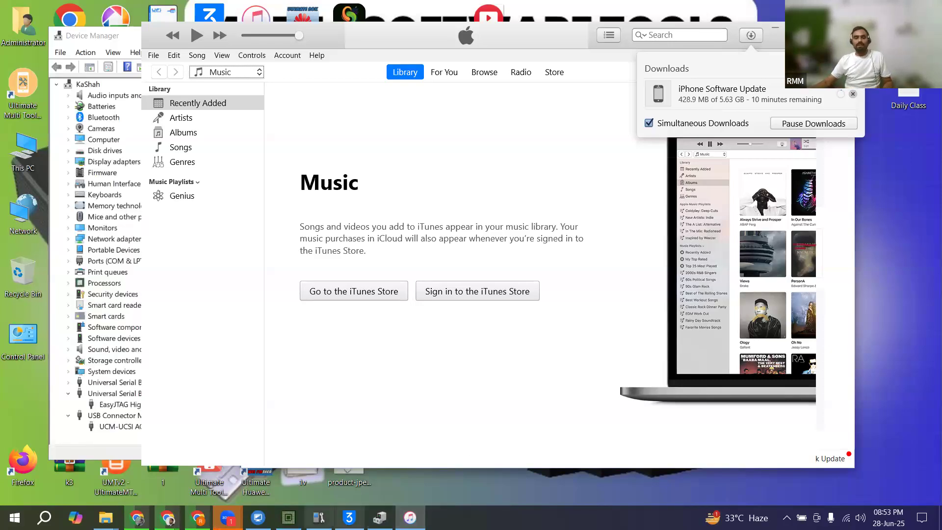
Step: Switch back to eMMC_tool Suite, stop the running partition read and run the EMMC/UFS check again
left_click(288, 518)
left_click(289, 517)
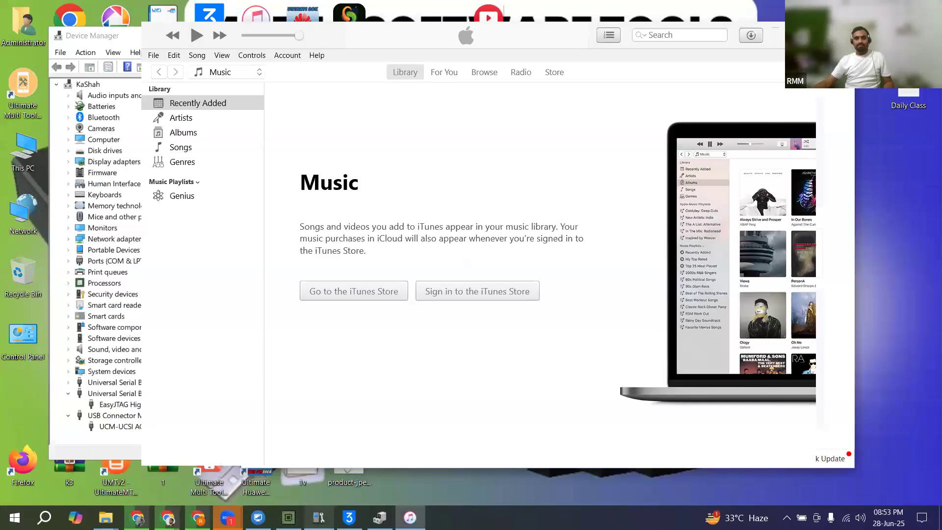
left_click(319, 518)
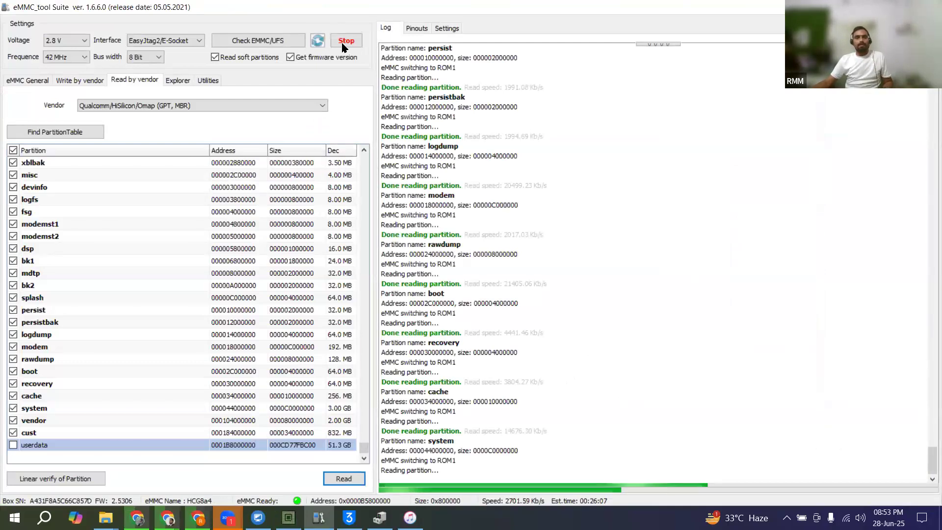
key("Tab")
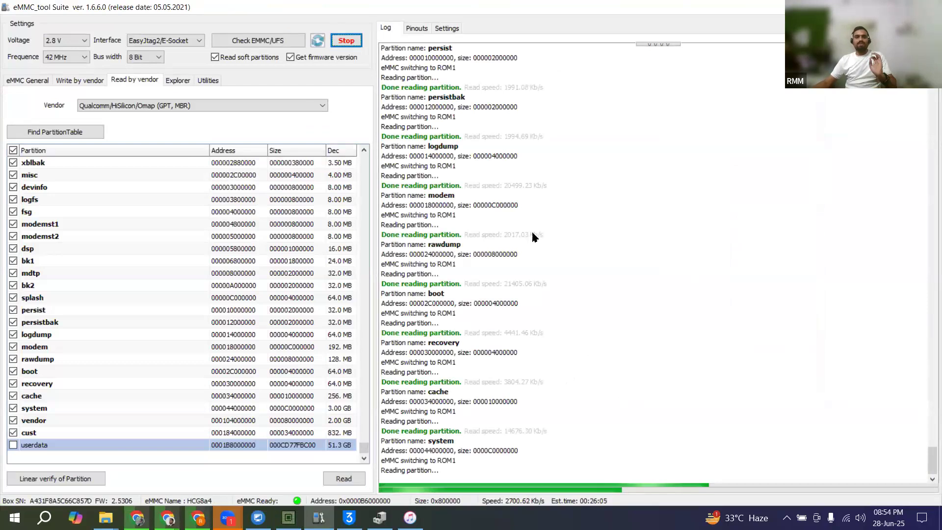
key("Return")
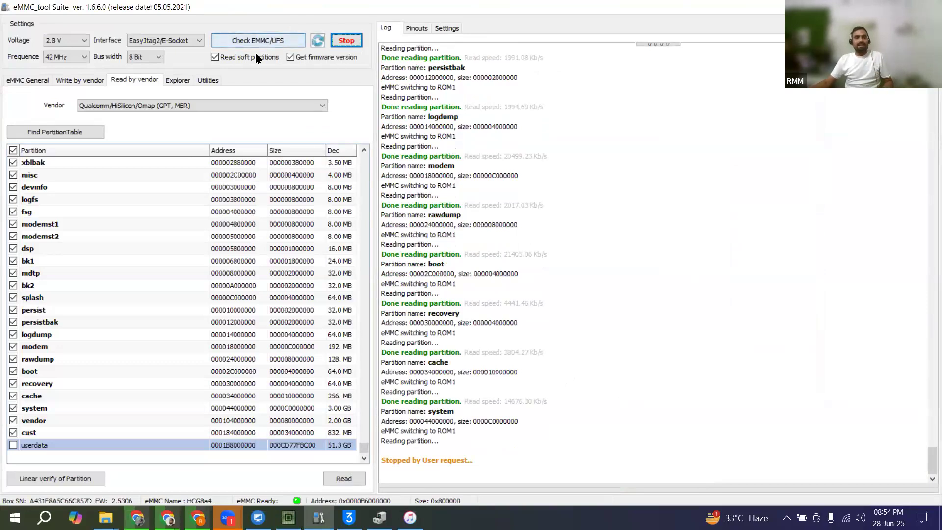
left_click(259, 39)
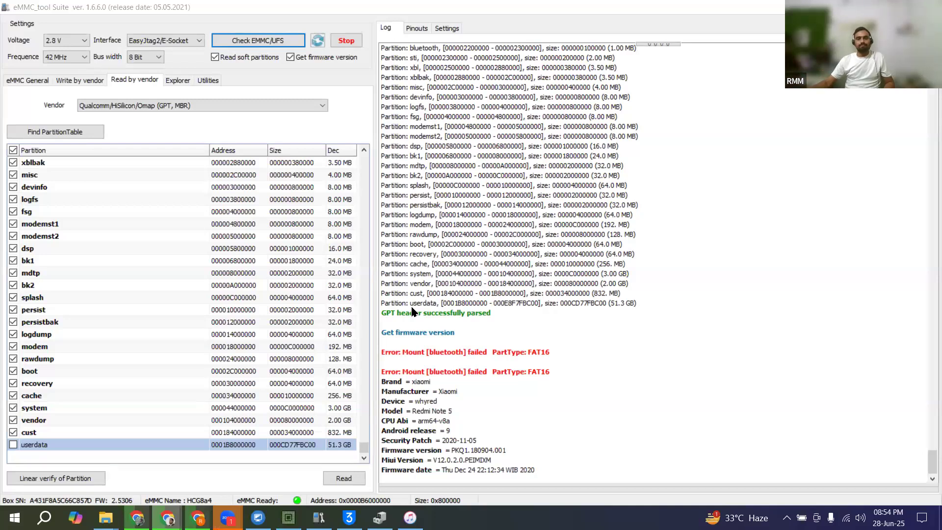
Step: Run the advanced Universal Factory Format on the eMMC and accept the risk of the custom operation
left_click(32, 80)
left_click(92, 253)
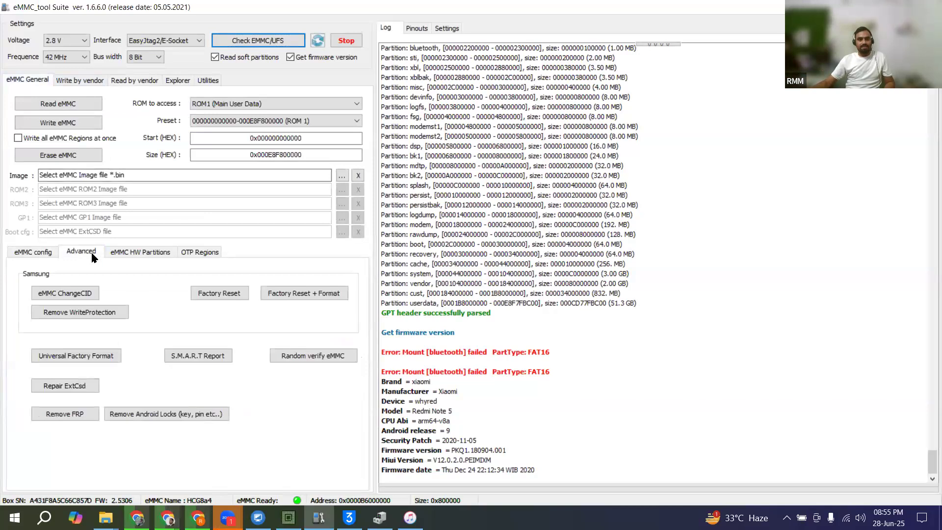
left_click(82, 359)
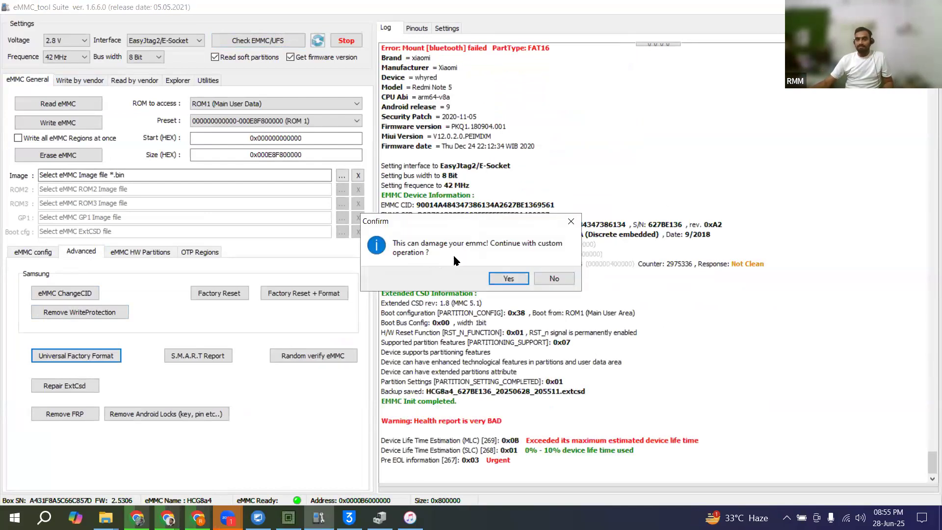
left_click(516, 282)
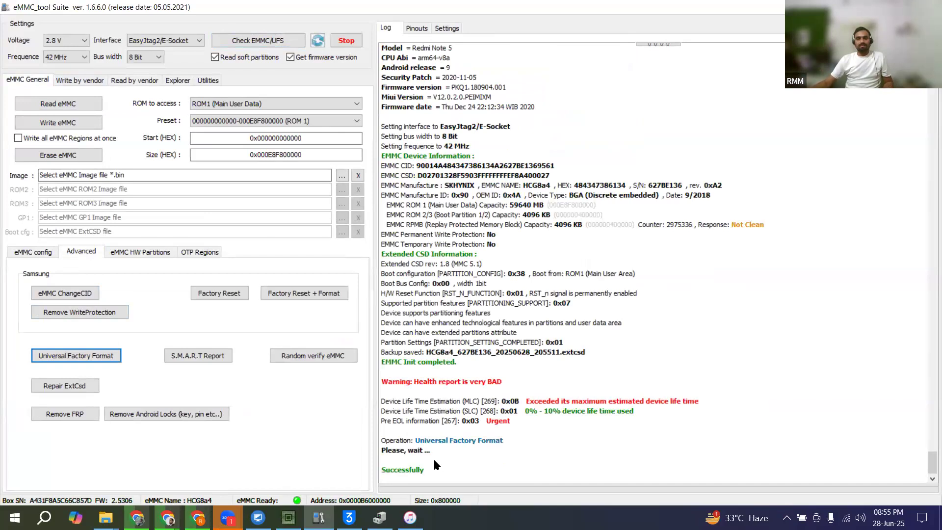
Step: Turn off reading soft partitions and getting the firmware version, and run the EMMC/UFS check again
left_click(269, 60)
left_click(291, 57)
left_click(274, 45)
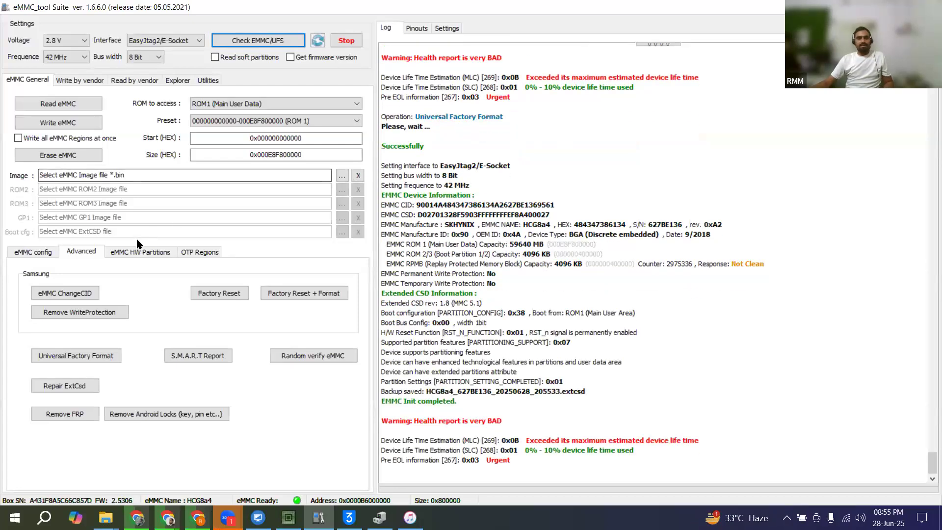
Step: Enable the ENH attribute for GP1, GP2, GP3 and GP4 in the eMMC hardware partition settings
left_click(132, 255)
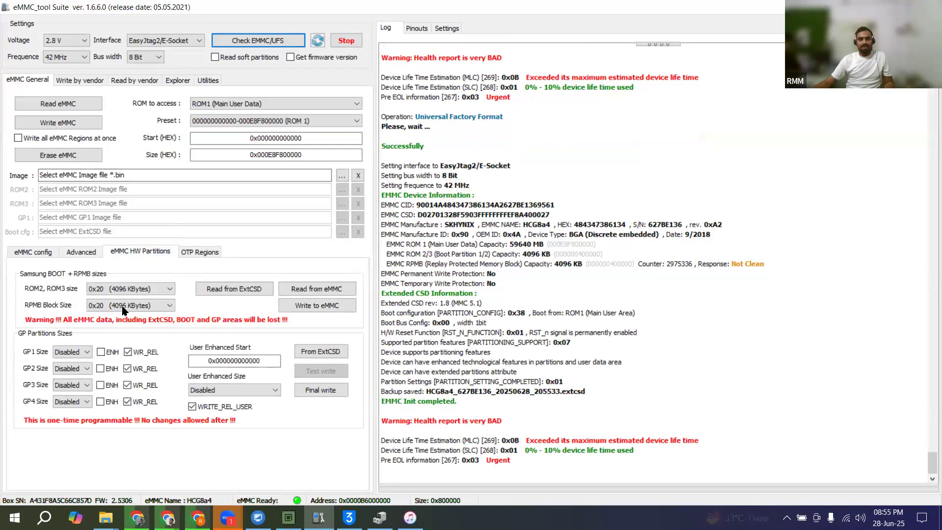
left_click(111, 352)
left_click(111, 369)
left_click(111, 385)
left_click(111, 401)
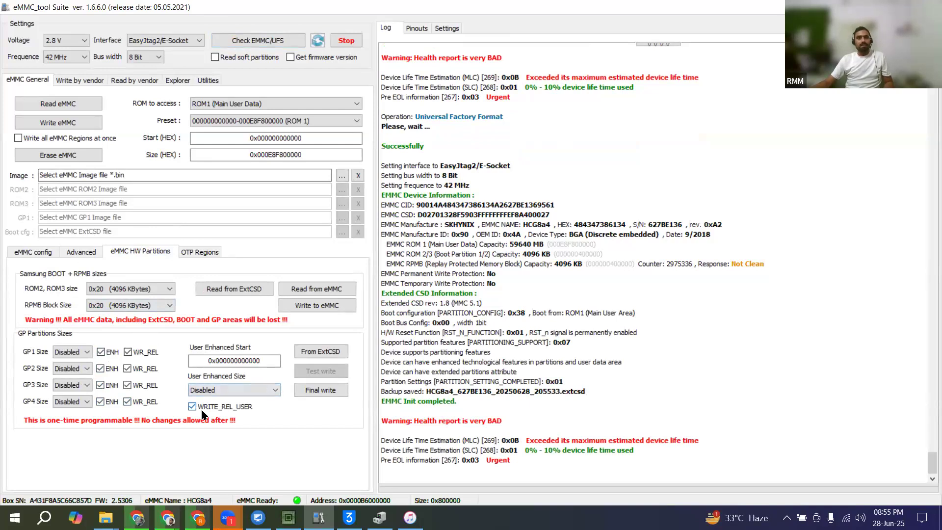
Step: Load the GP partition sizes from the ExtCSD backup HCG8a4_627BE136_20250628_203406.extcsd in the whyred folder on drive D
left_click(316, 354)
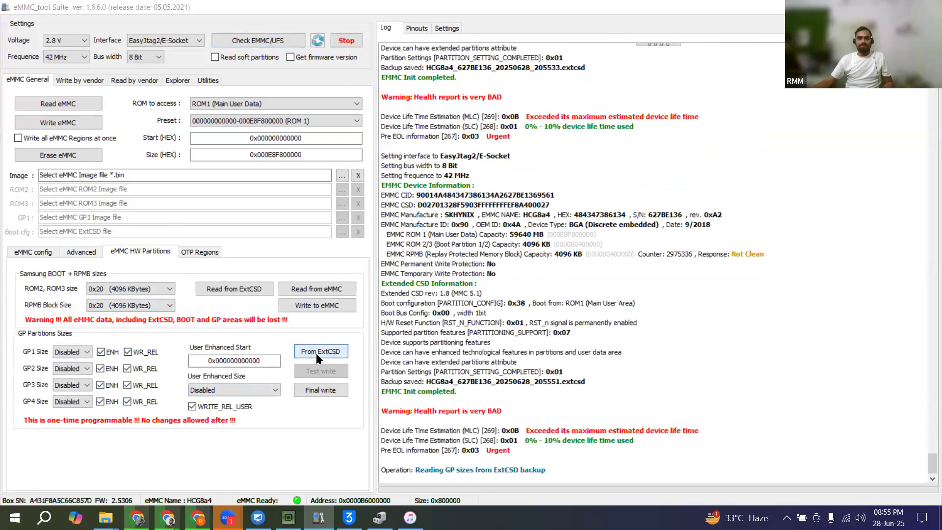
left_click(72, 218)
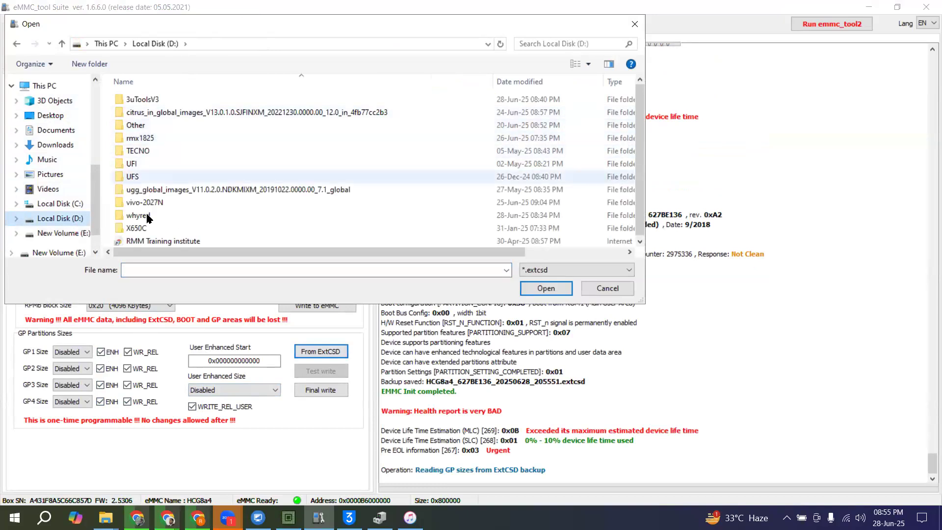
double_click(143, 216)
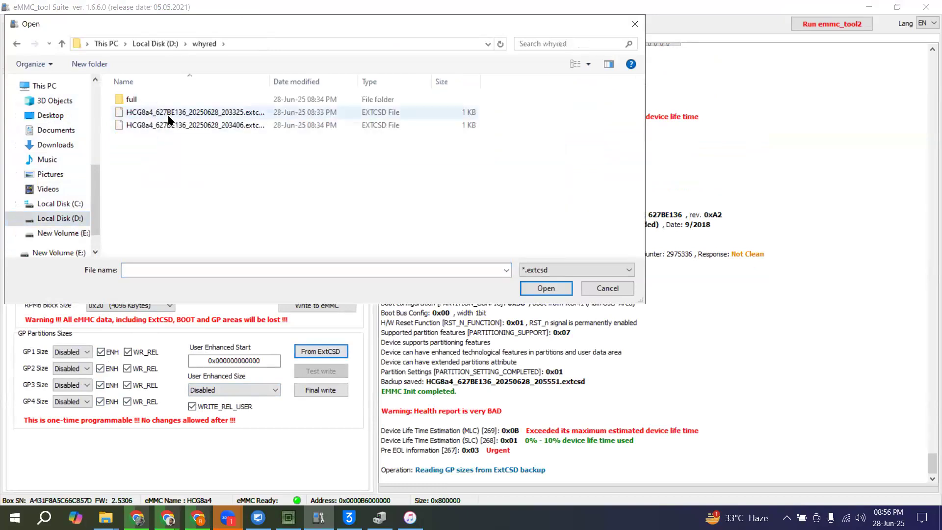
double_click(212, 126)
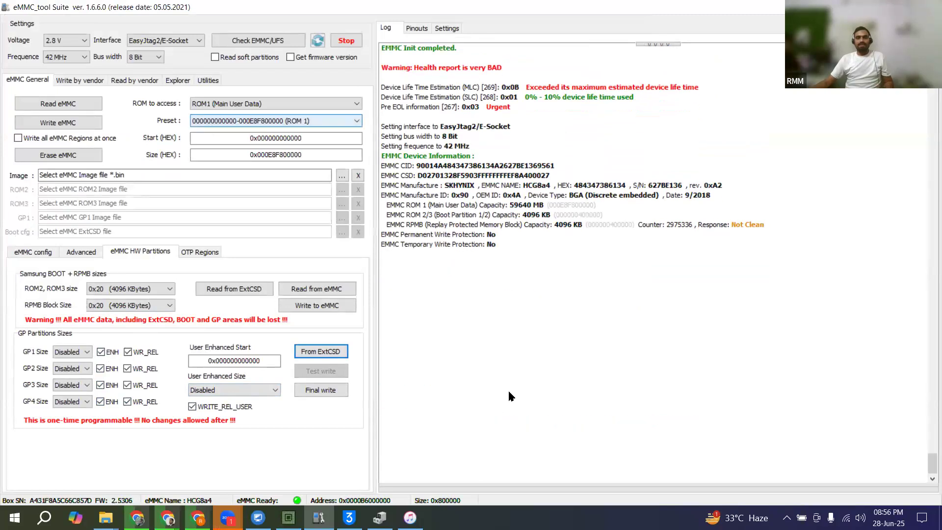
Step: Try a final write of the GP partition sizes, accepting the zero-size warning, and run the EMMC/UFS check again
left_click(100, 353)
left_click(110, 370)
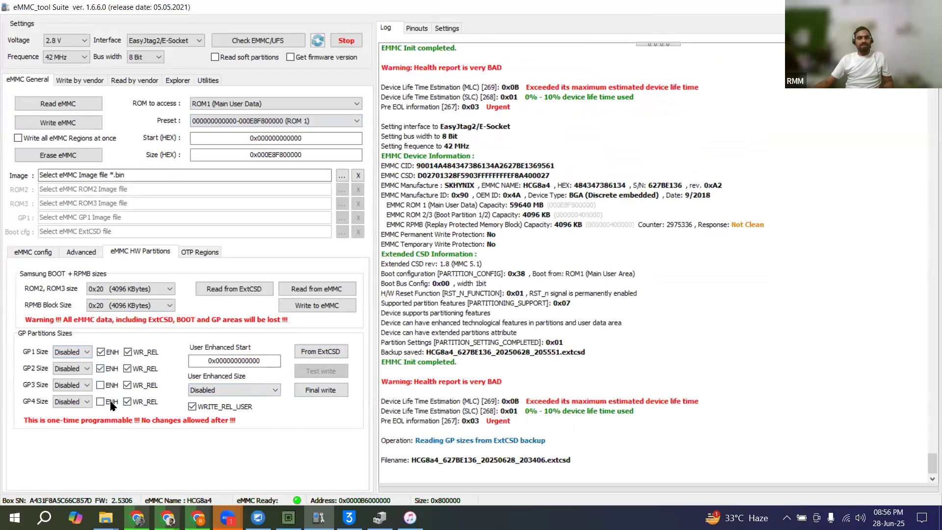
left_click(321, 390)
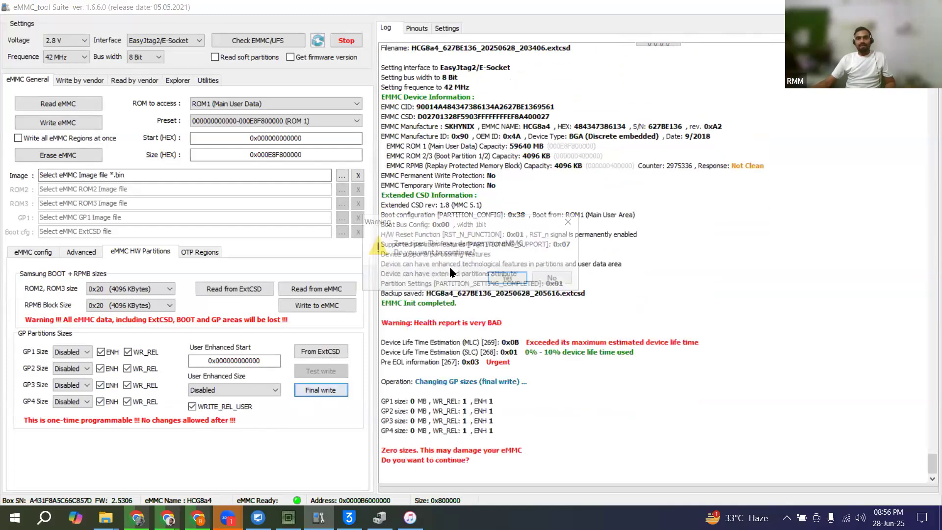
left_click(510, 279)
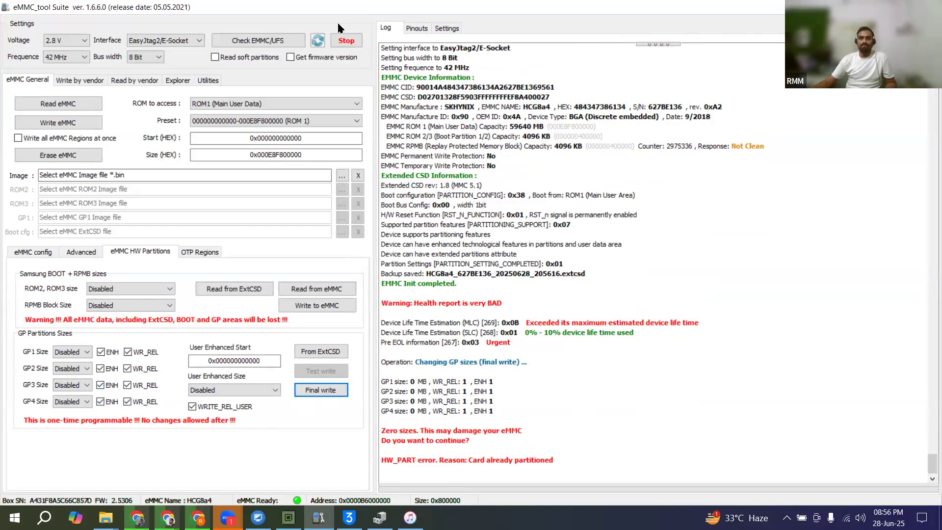
left_click(263, 44)
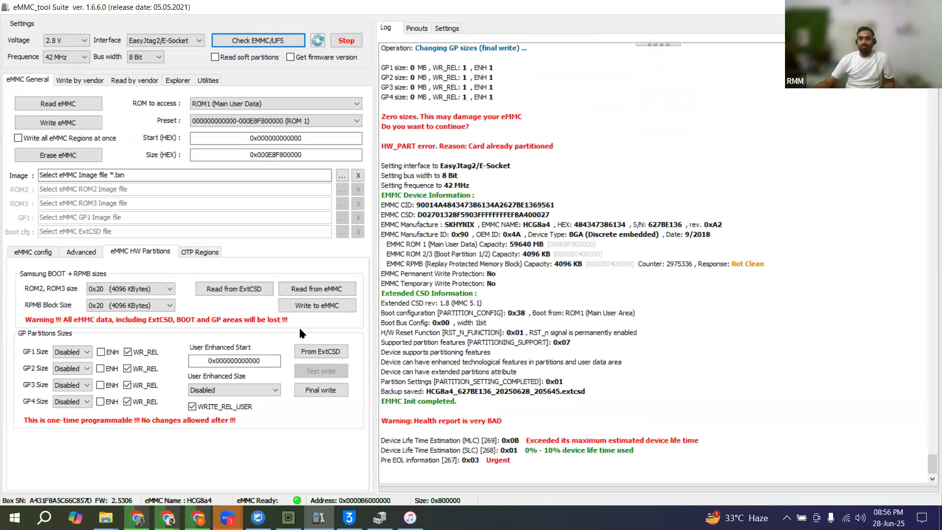
Step: Switch to File Explorer, find the phonemicrodb archive in the Download folder on drive E and open it
left_click(106, 518)
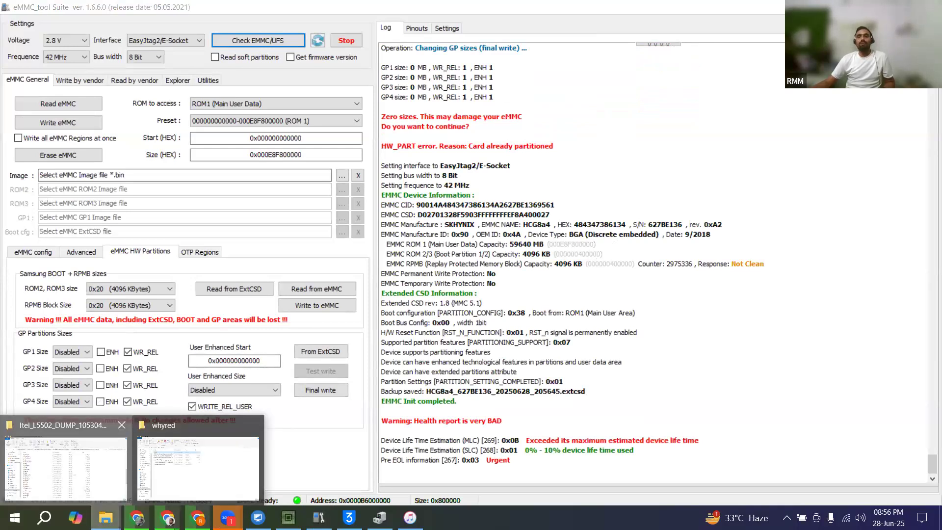
left_click(178, 457)
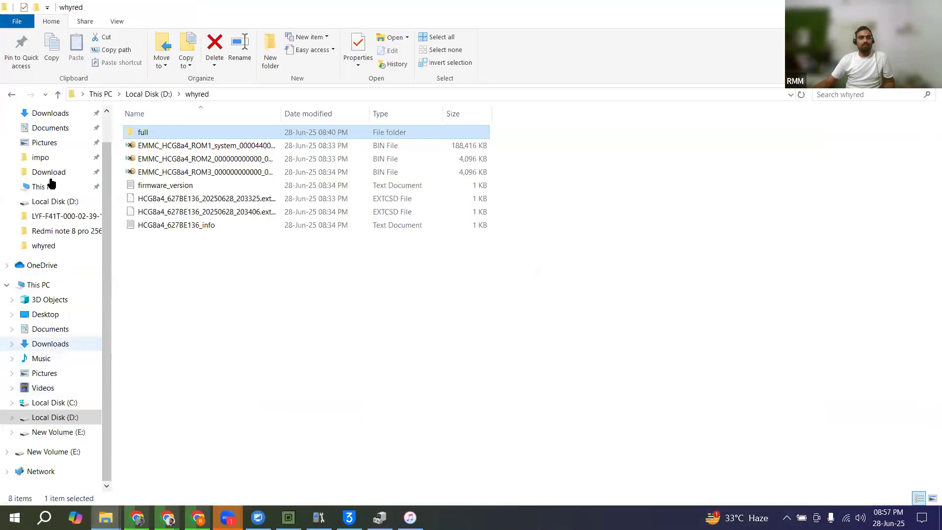
left_click(48, 172)
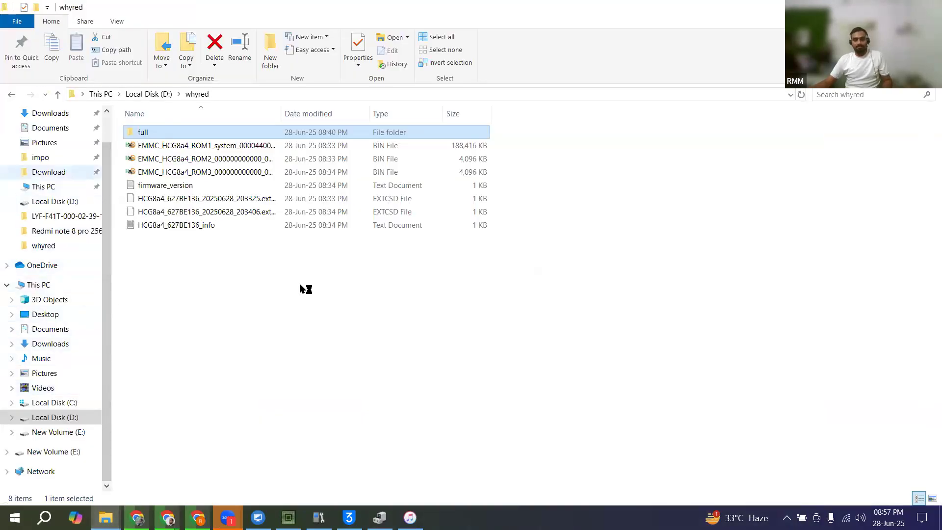
left_click(299, 284)
key("p")
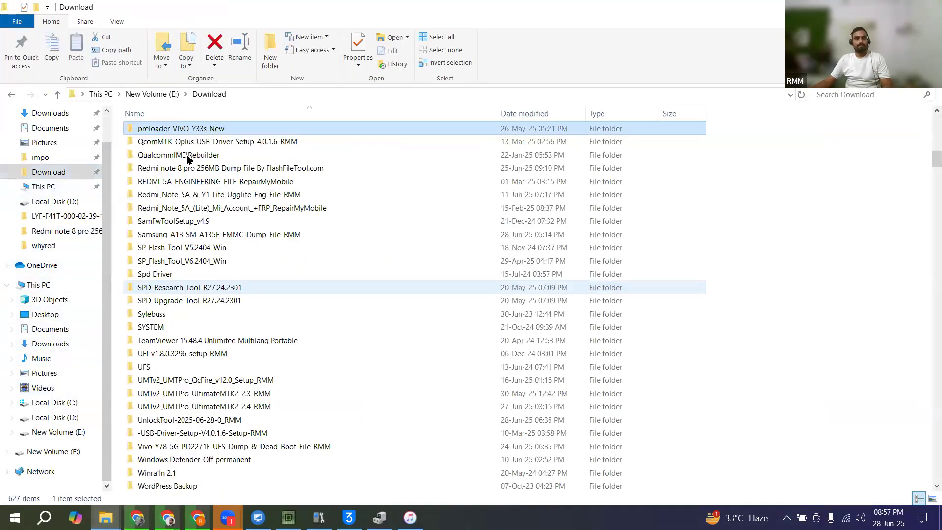
left_click(168, 211)
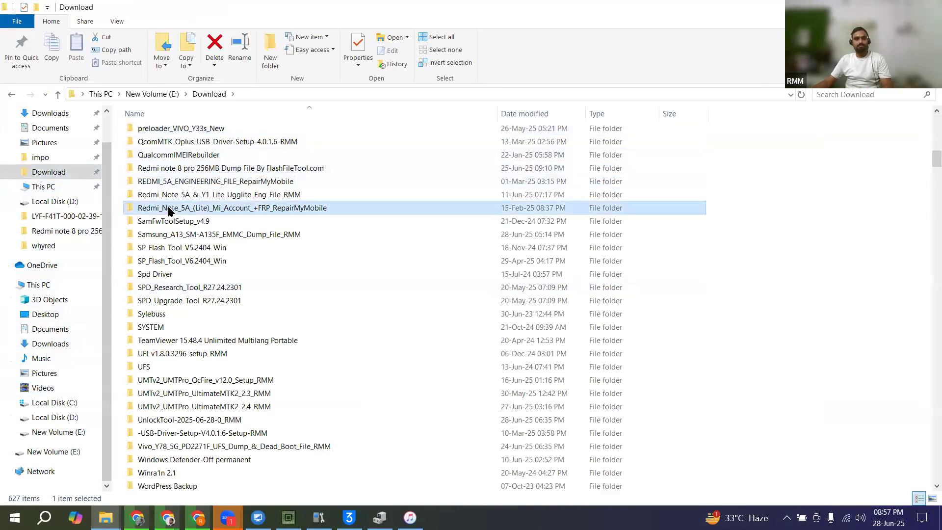
key("p")
key("p")
key("p")
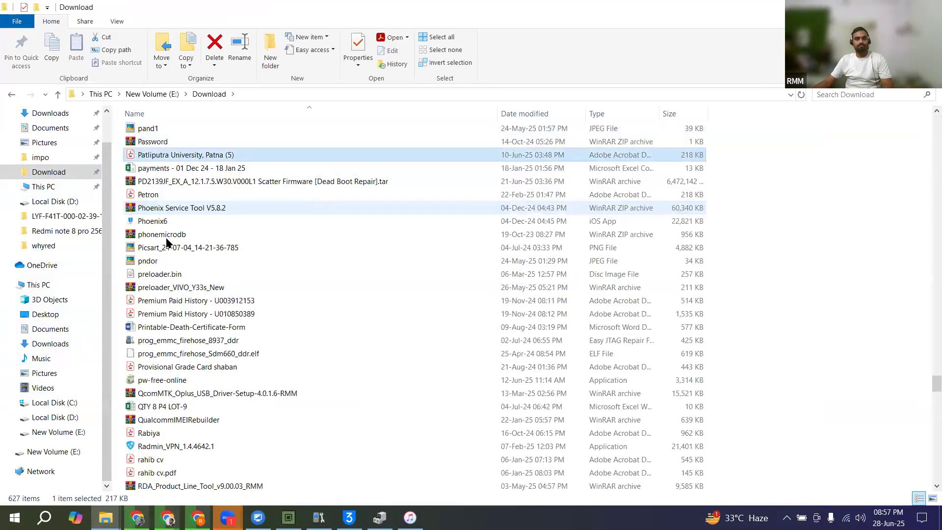
left_click(168, 237)
key("Return")
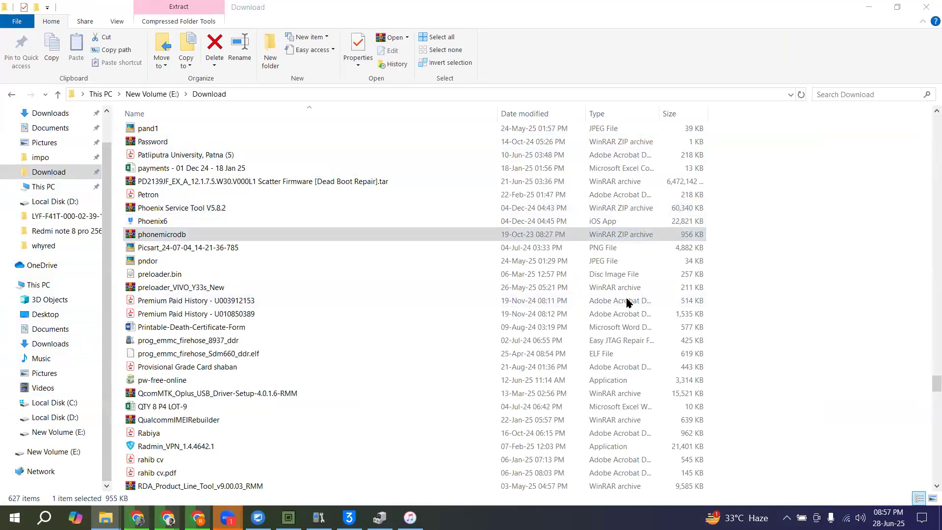
Step: Select PhoneMicroDB.exe in the archive and clear the archive and folder windows off the screen
left_click(697, 63)
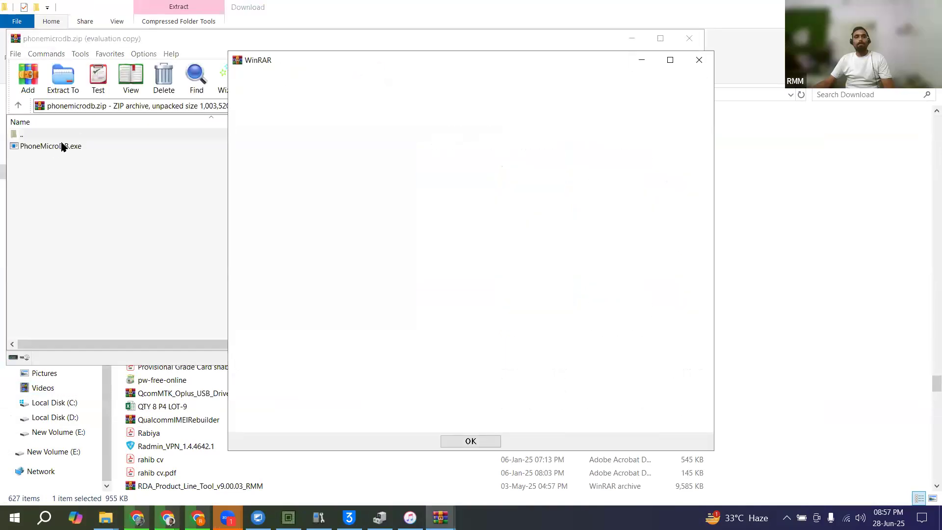
left_click(56, 147)
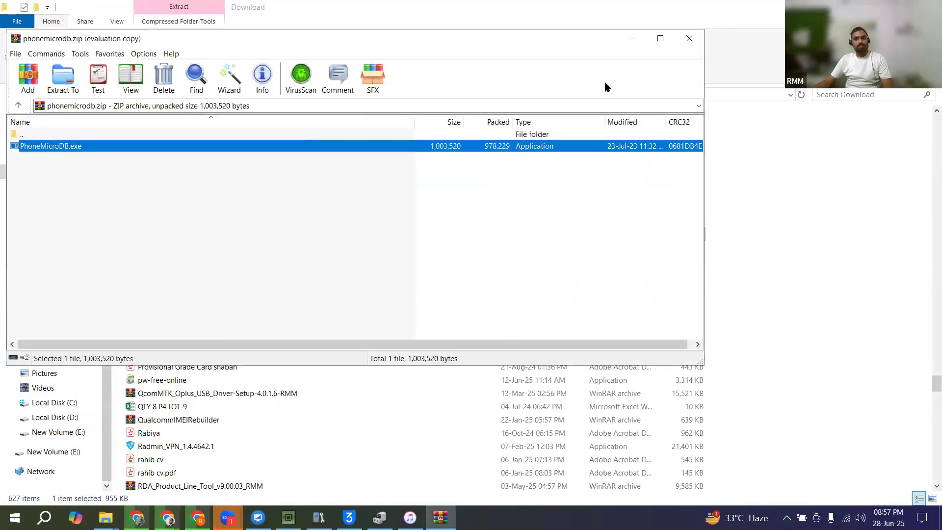
left_click(689, 39)
left_click(873, 7)
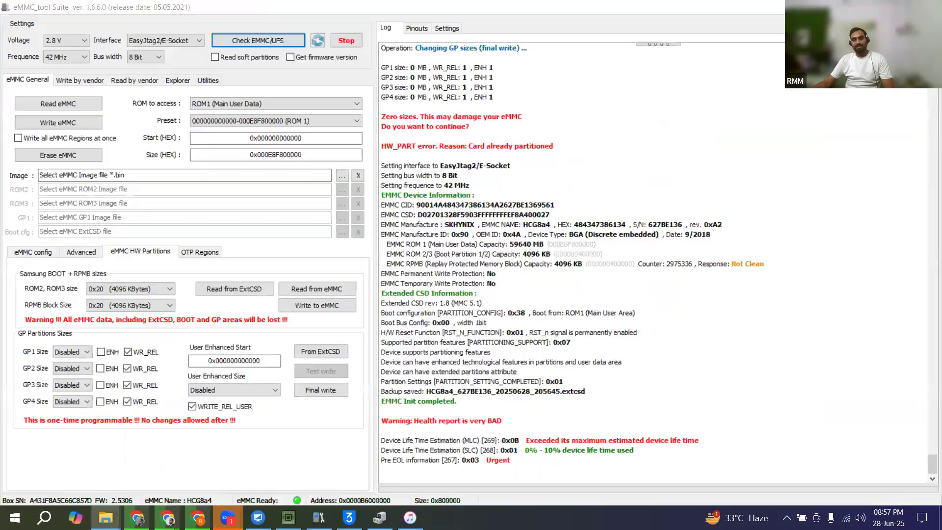
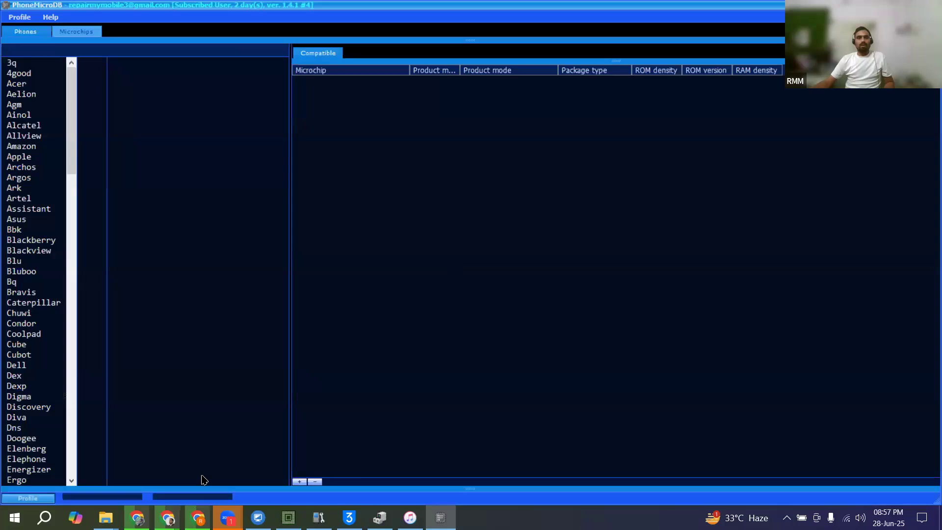
Step: Find Xiaomi in the phone brands, open its R models and select Redmi Note 5 Pro (2018/MEI7S) to list compatible microchips
scroll(21, 431, "down", 8)
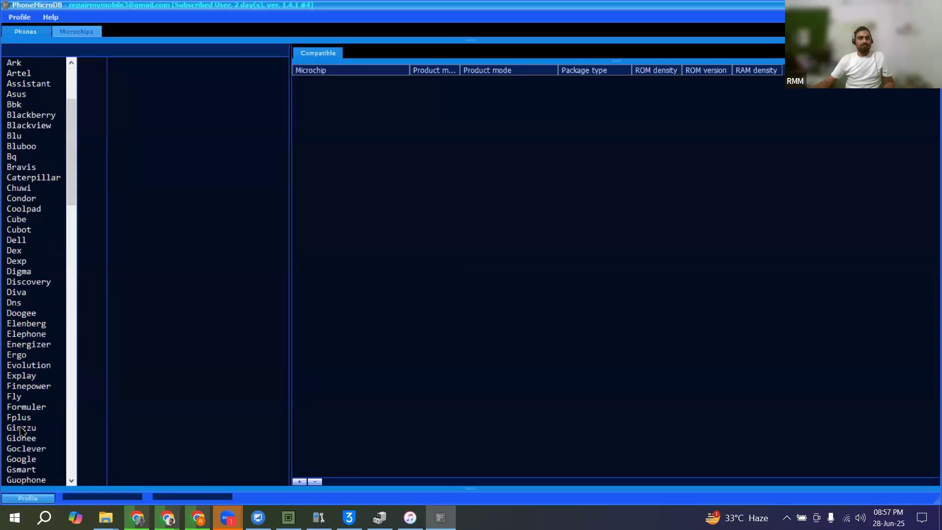
scroll(49, 319, "down", 15)
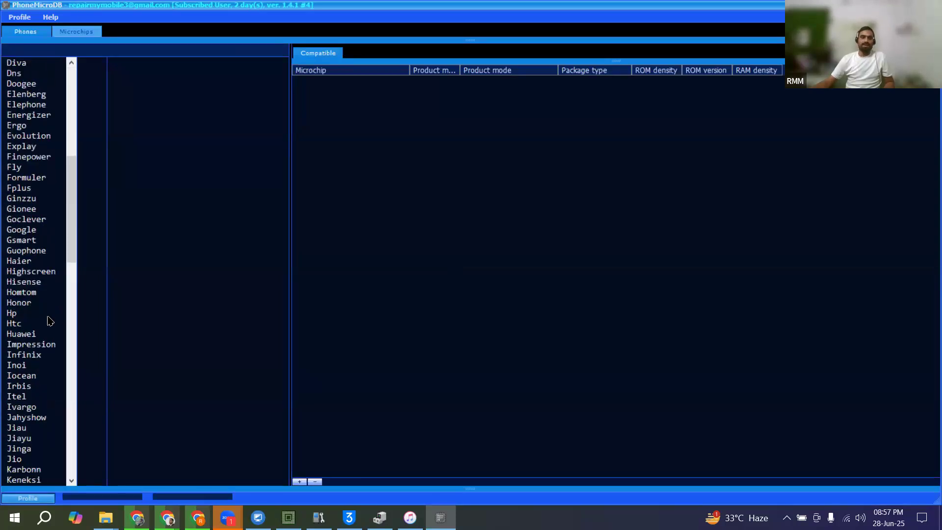
scroll(49, 321, "down", 13)
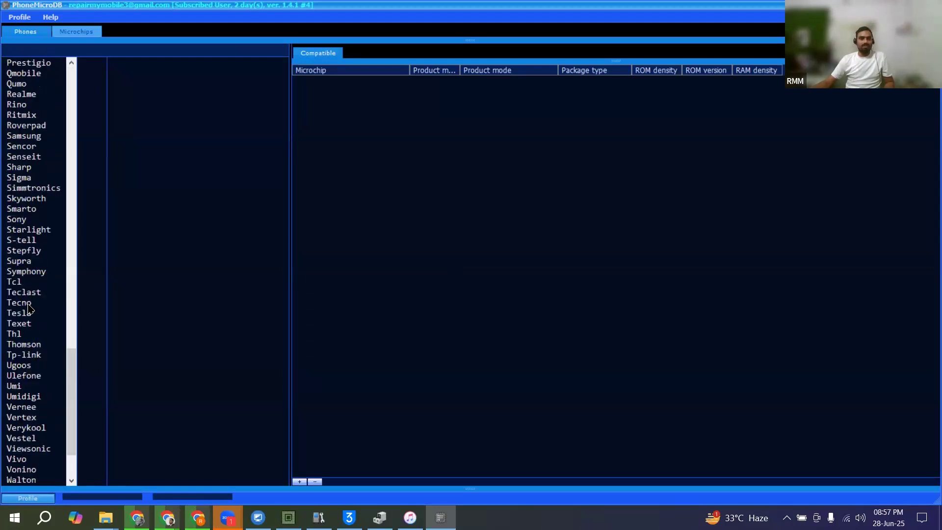
scroll(29, 306, "down", 3)
left_click(21, 440)
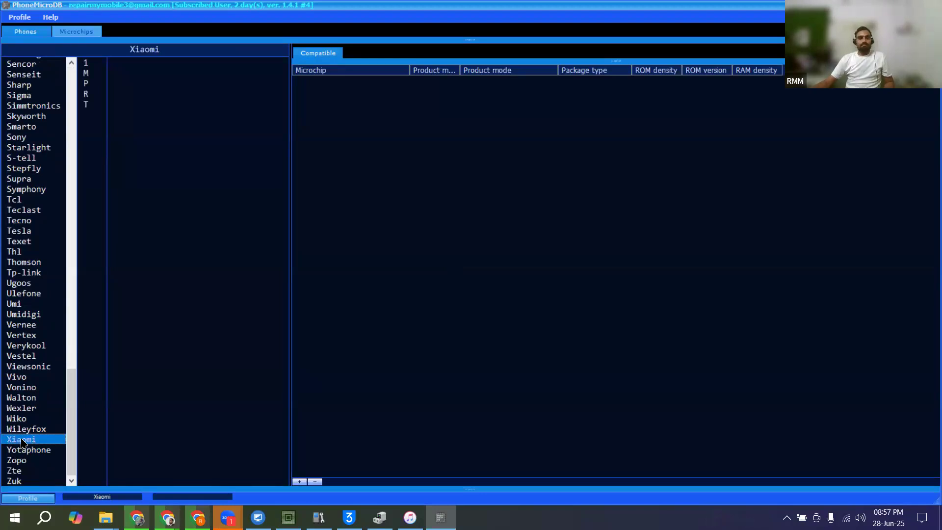
left_click(87, 96)
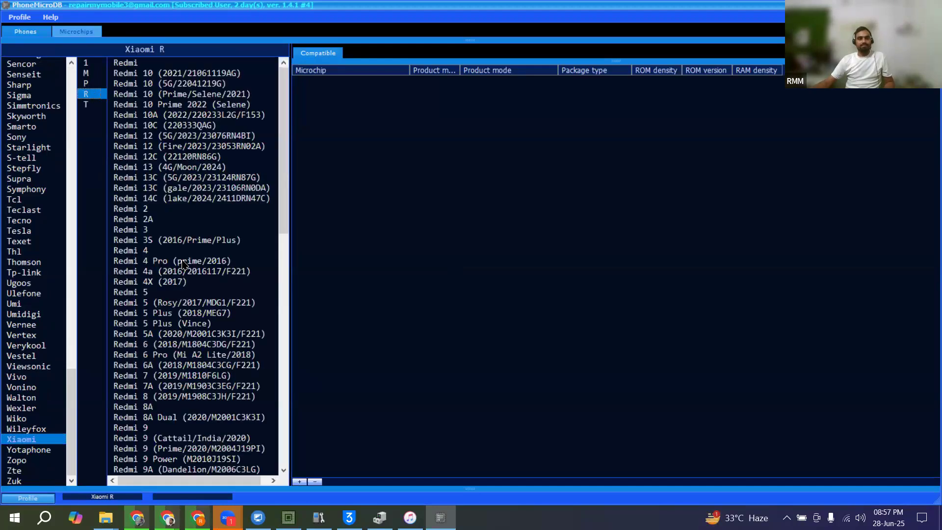
scroll(183, 265, "down", 20)
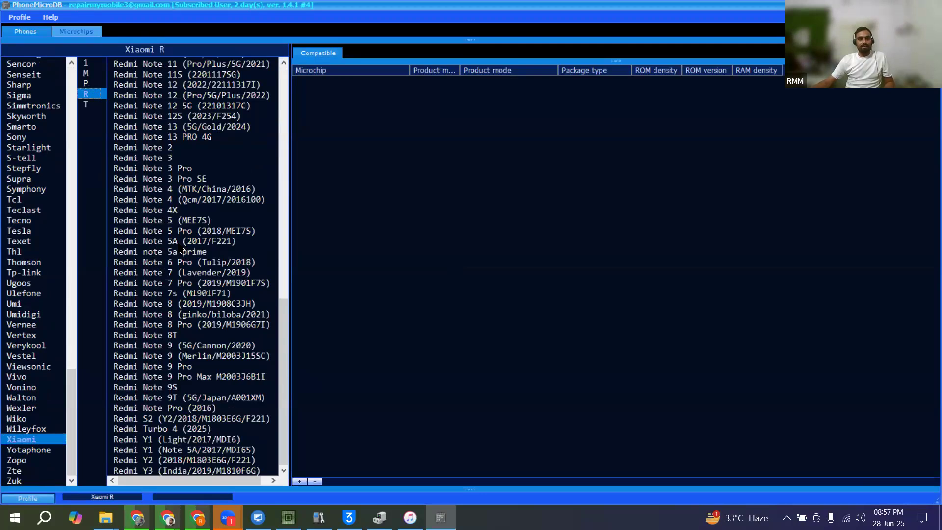
left_click(179, 231)
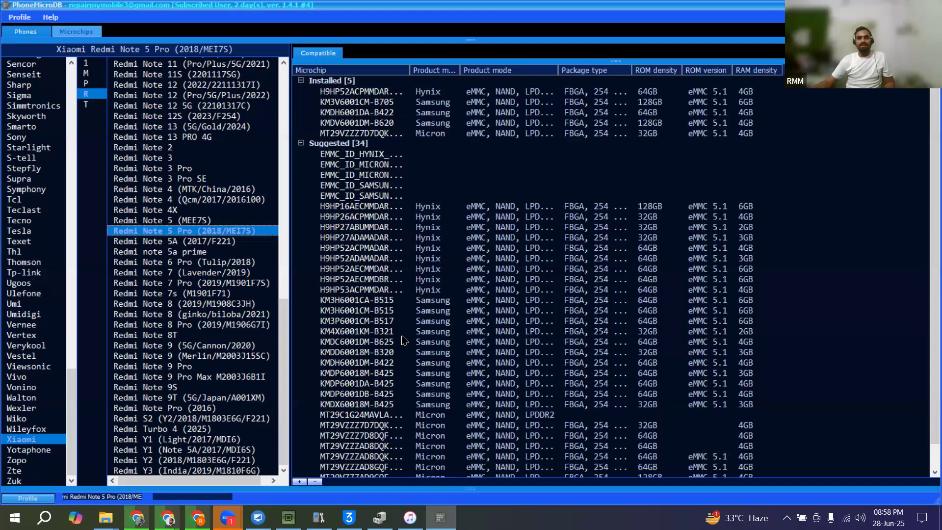
Step: Open the details of the suggested Samsung microchip KMDH6001DM-B422 and view its compatible devices and chips
scroll(347, 313, "down", 1)
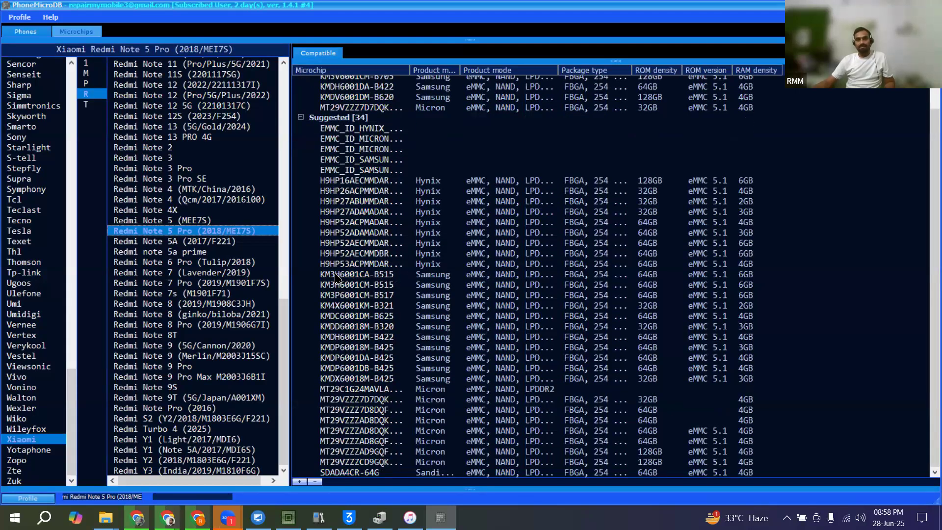
left_click(457, 338)
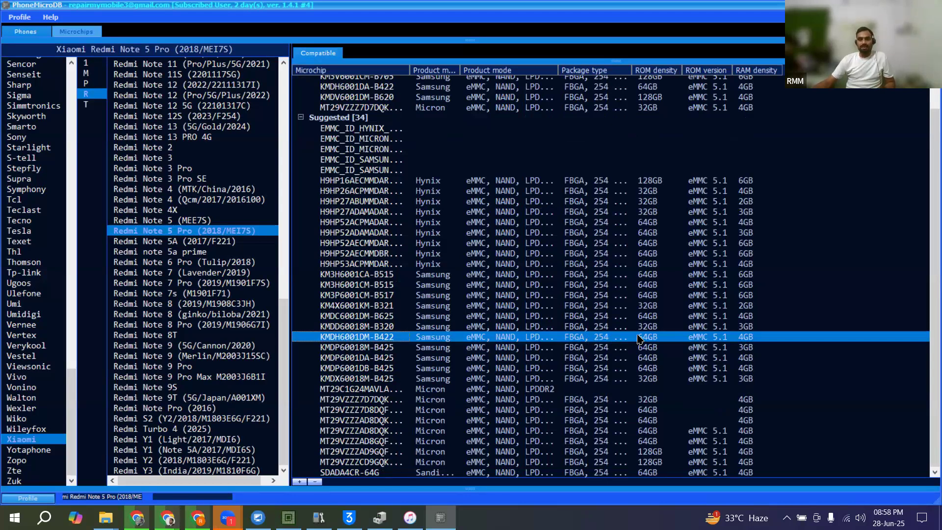
double_click(700, 339)
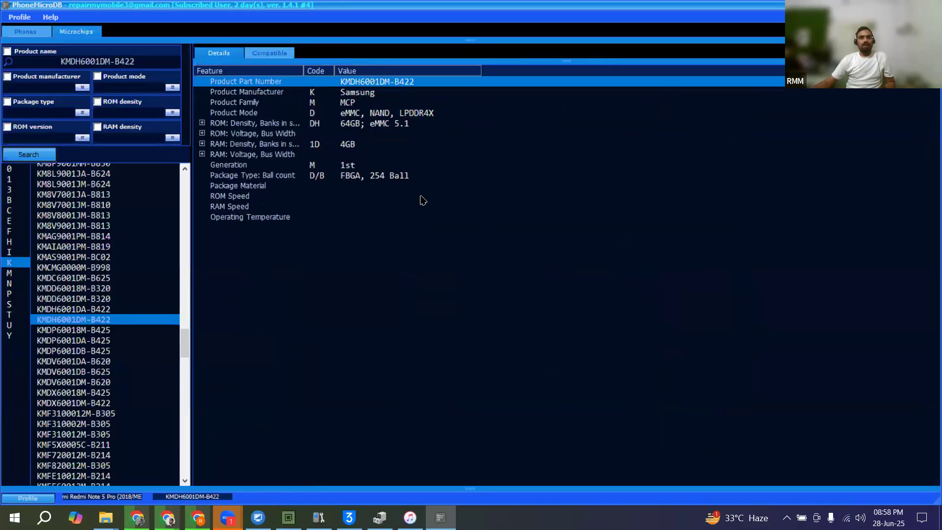
left_click(275, 53)
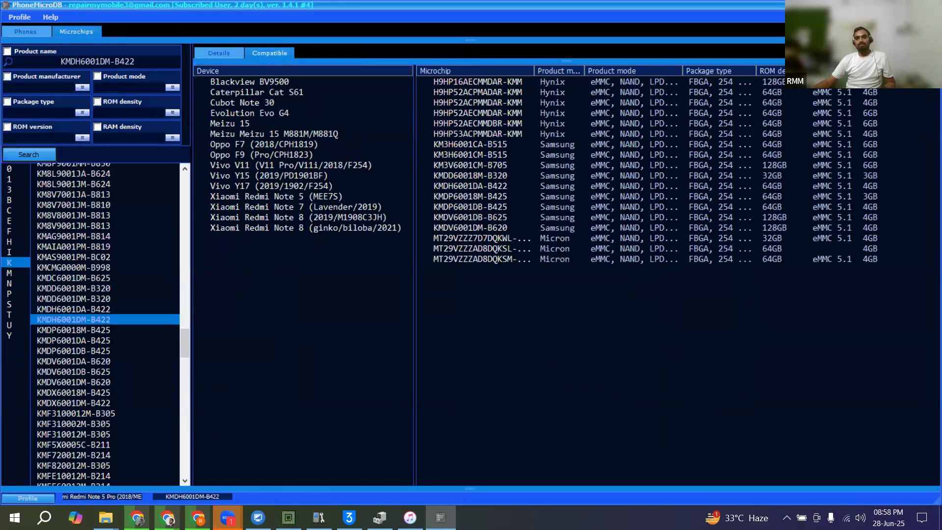
Step: Switch to iTunes, check the iPhone Software Update download progress and return to eMMC_tool Suite
key("alt+Tab")
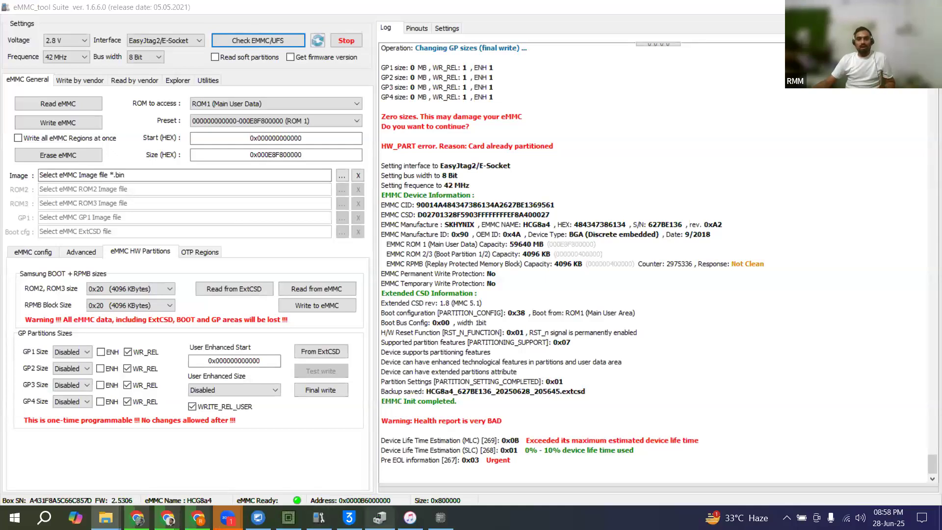
left_click(411, 518)
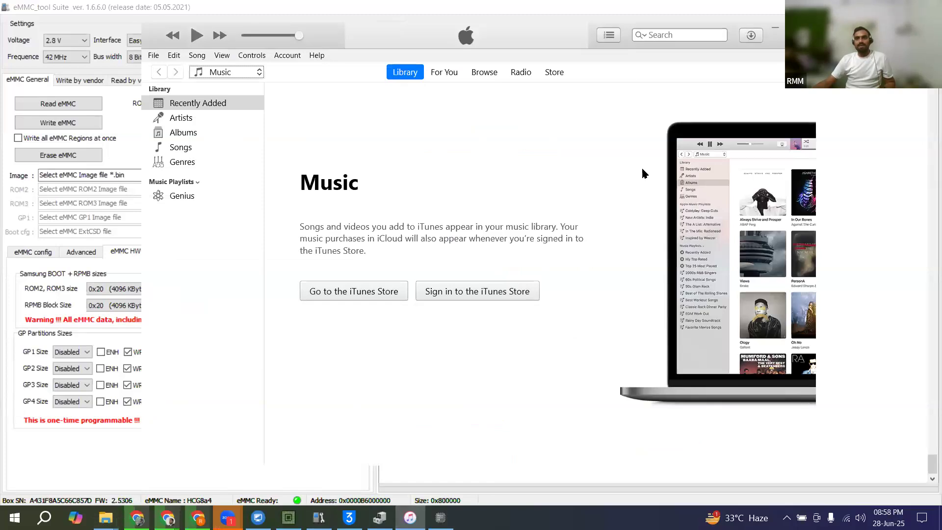
left_click(752, 38)
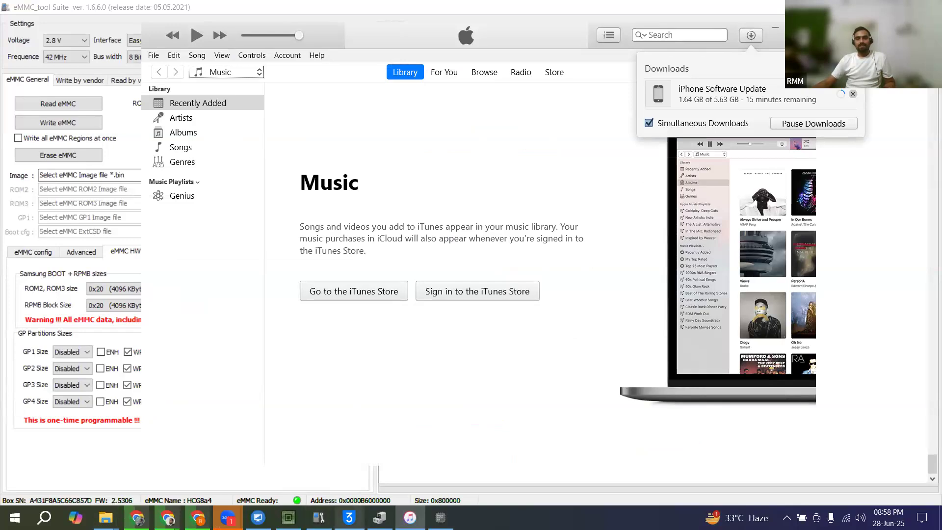
mouse_move(318, 517)
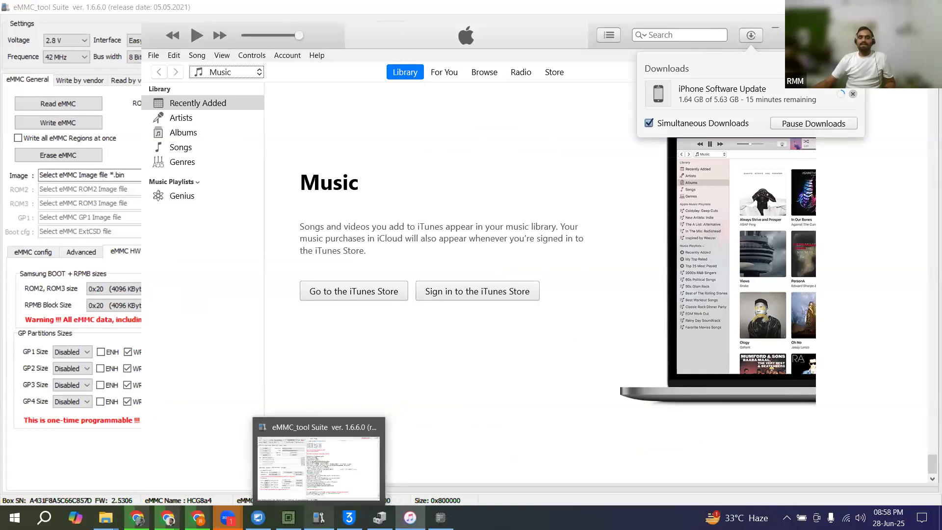
left_click(318, 517)
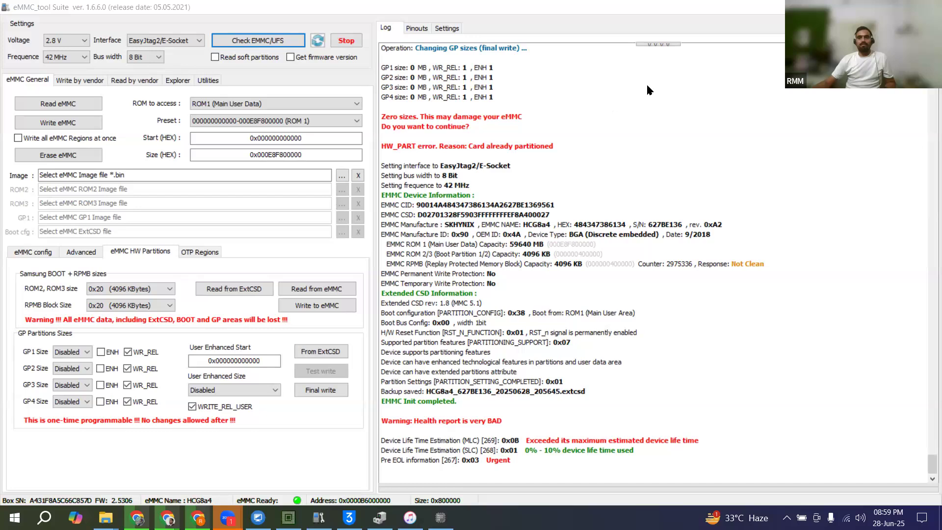
Step: Minimize eMMC_tool Suite, recheck the iPhone Software Update download in iTunes and inspect the Wi-Fi connection
left_click(871, 7)
left_click(751, 35)
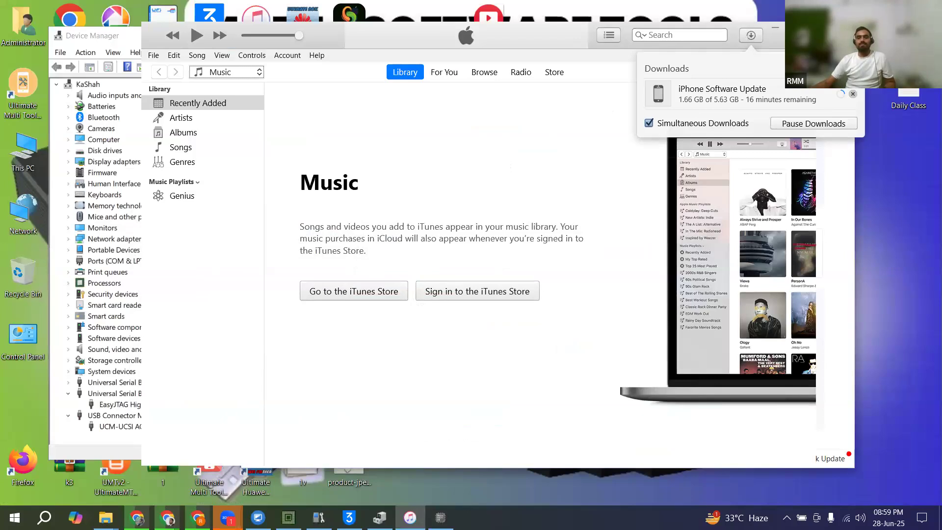
left_click(847, 518)
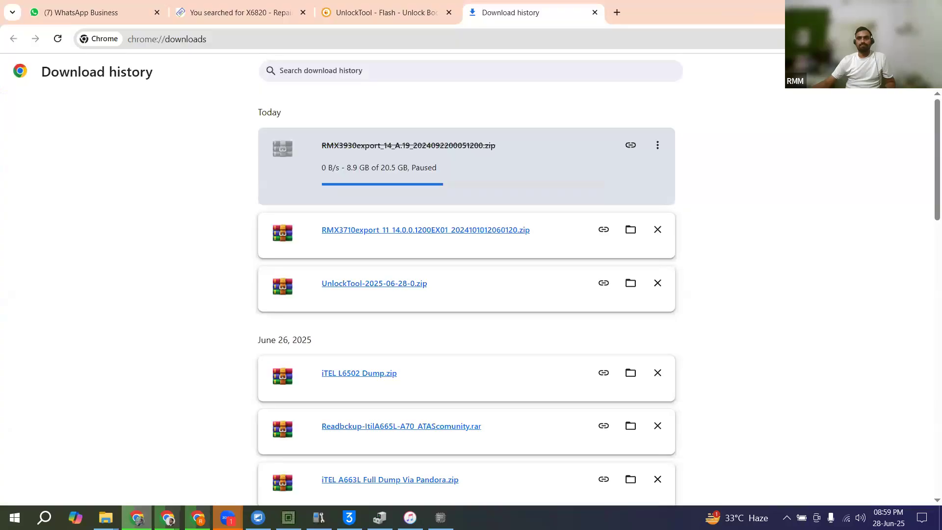
left_click(97, 12)
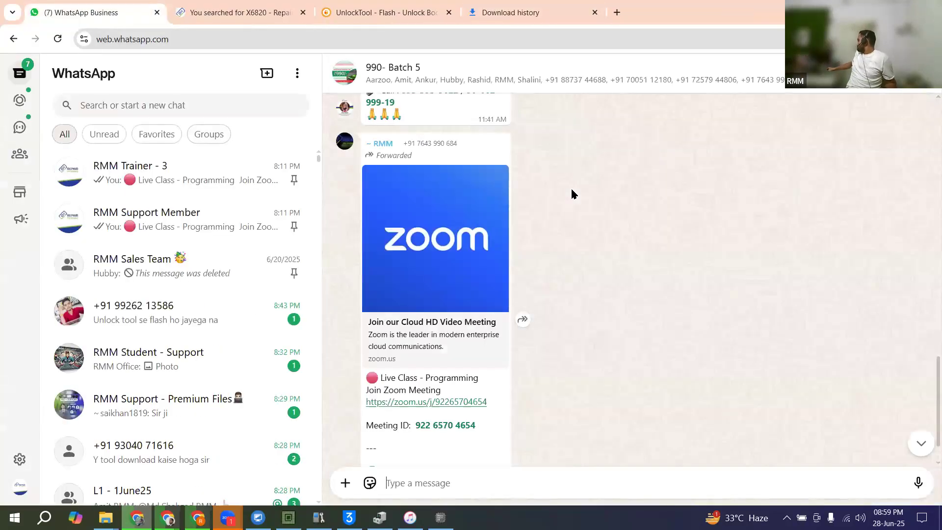
key("alt+Tab")
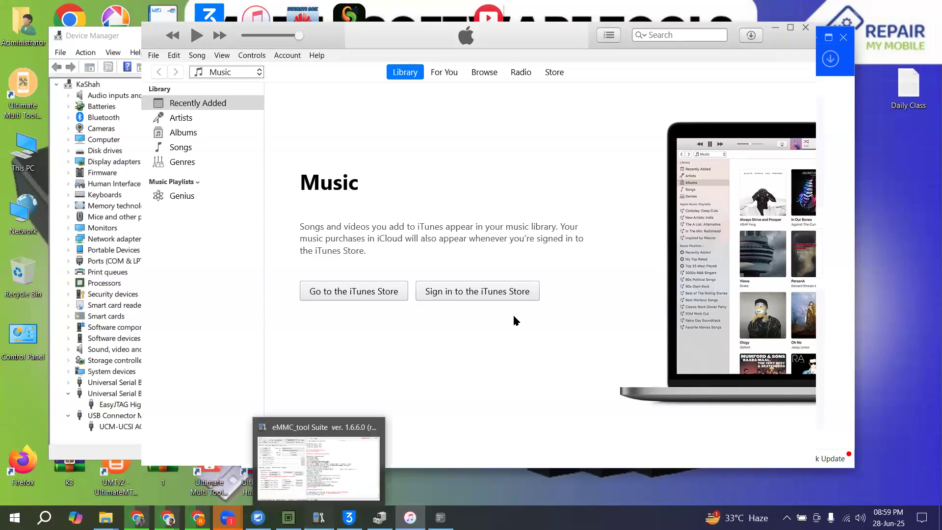
Step: Return to eMMC_tool Suite and run the EMMC/UFS check with soft partition reading and firmware version retrieval enabled
left_click(319, 518)
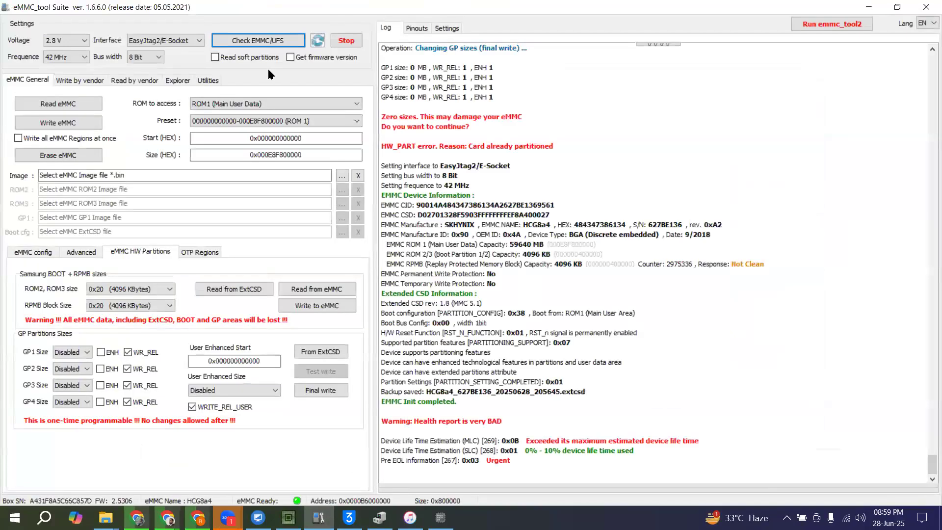
left_click(255, 57)
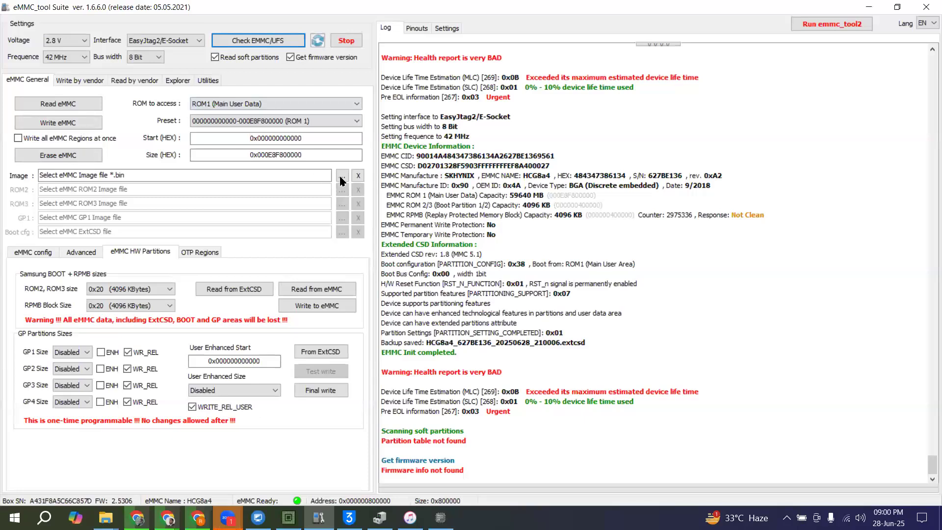
Step: Enable writing all eMMC regions at once, load the ROM1, ROM2, ROM3 and boot config backups from D:\whyred, and write all ROMs
left_click(33, 137)
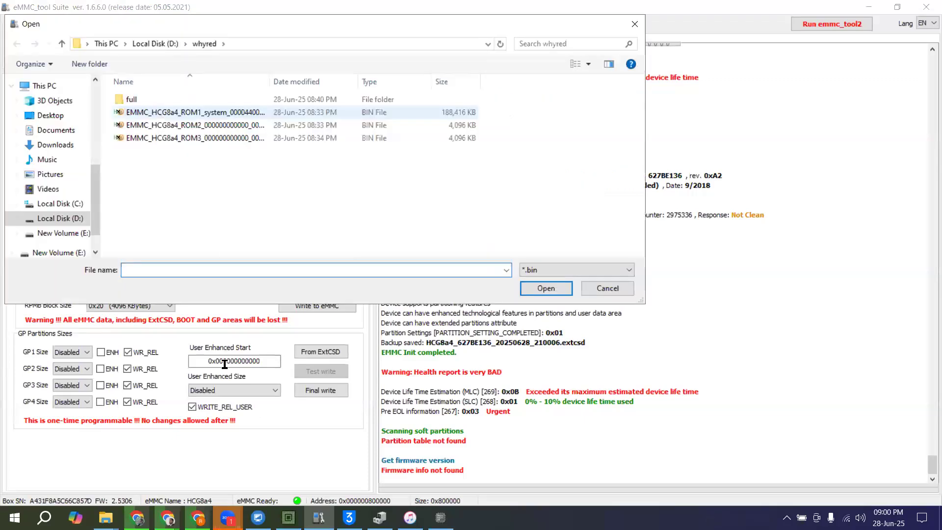
key("Escape")
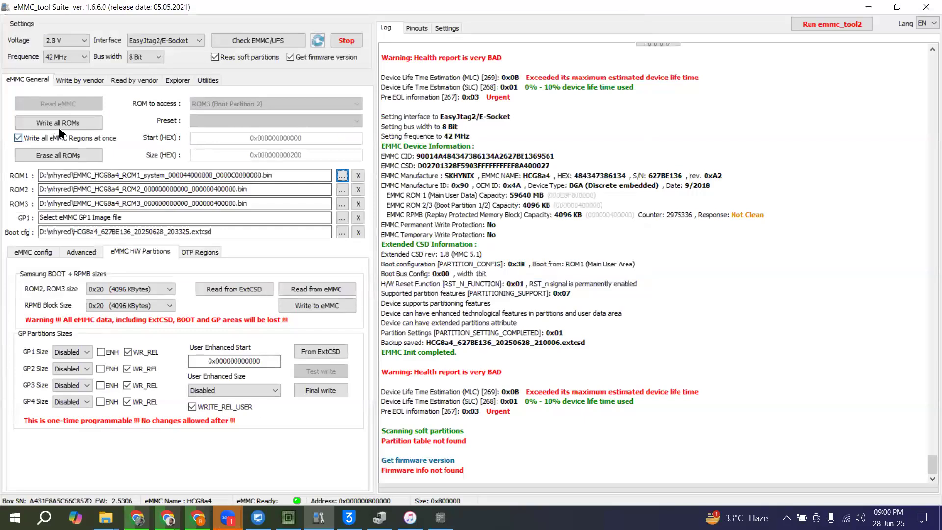
left_click(58, 126)
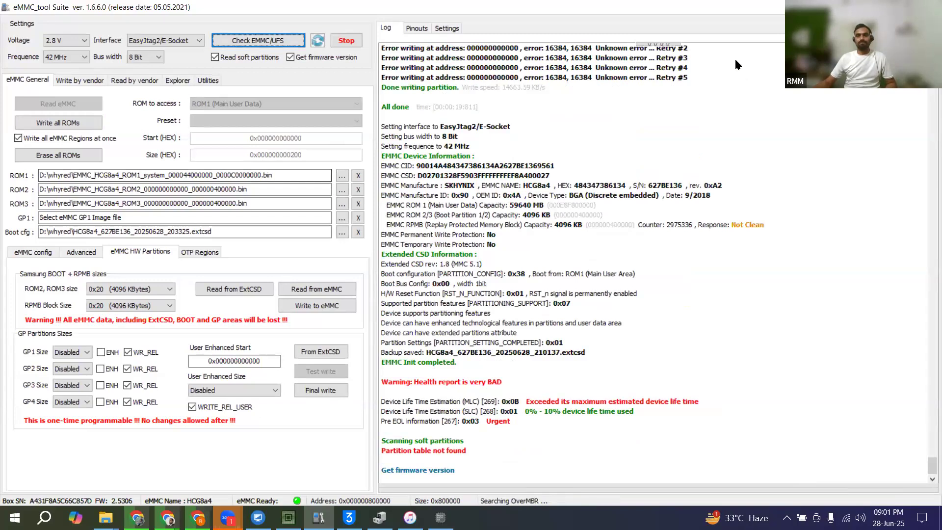
Step: Look at the iPhone Software Update download progress in iTunes while the eMMC check runs, and come back to eMMC_tool Suite
key("alt+Tab")
left_click(751, 40)
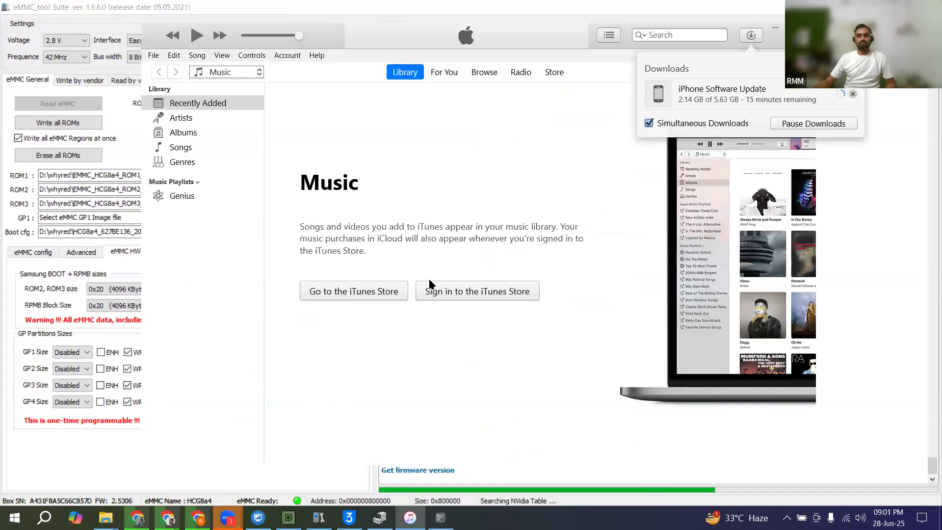
key("alt+Tab")
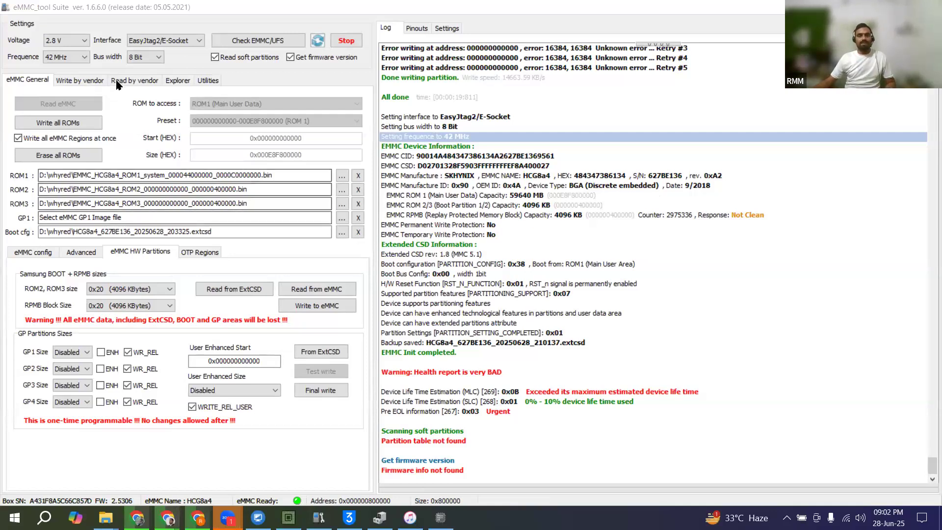
Step: Load HCG8a4_rawprogram0.xml from the full folder in whyred for a Qualcomm/HiSilicon/Omap vendor write and review its partition list
left_click(81, 81)
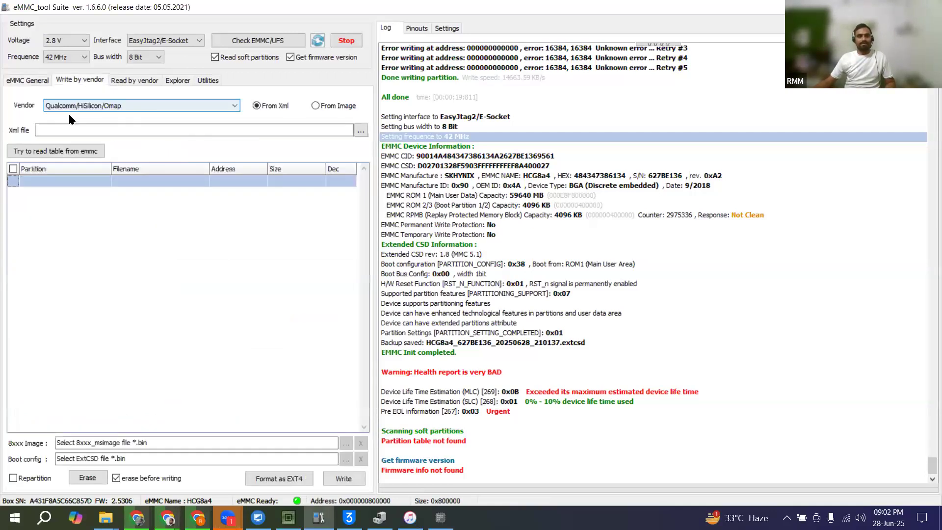
left_click(361, 131)
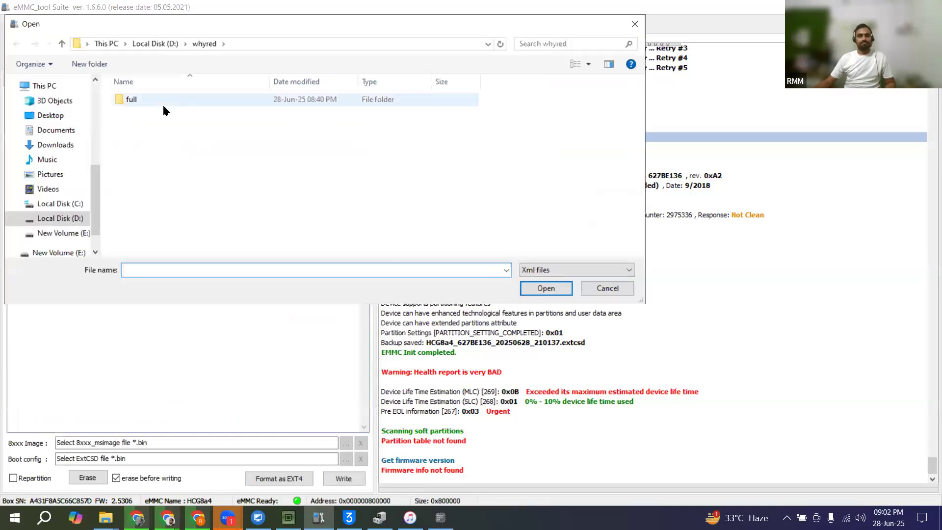
double_click(163, 104)
double_click(163, 101)
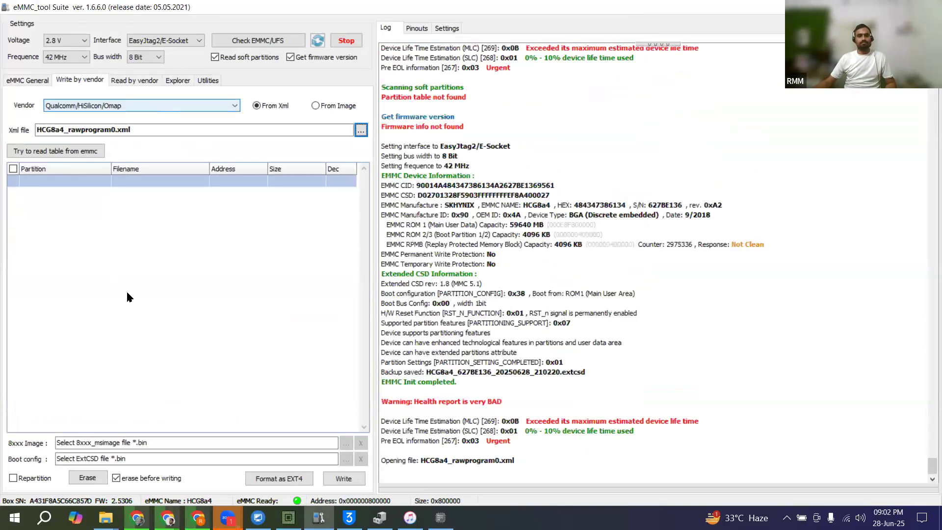
scroll(128, 293, "down", 12)
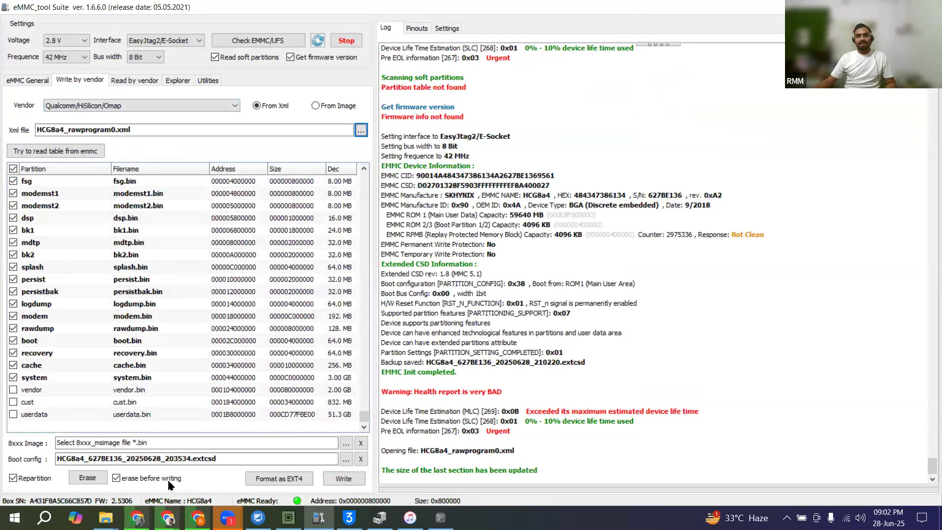
Step: Turn off erasing before writing and write the ticked partitions to the eMMC with repartitioning enabled
left_click(116, 478)
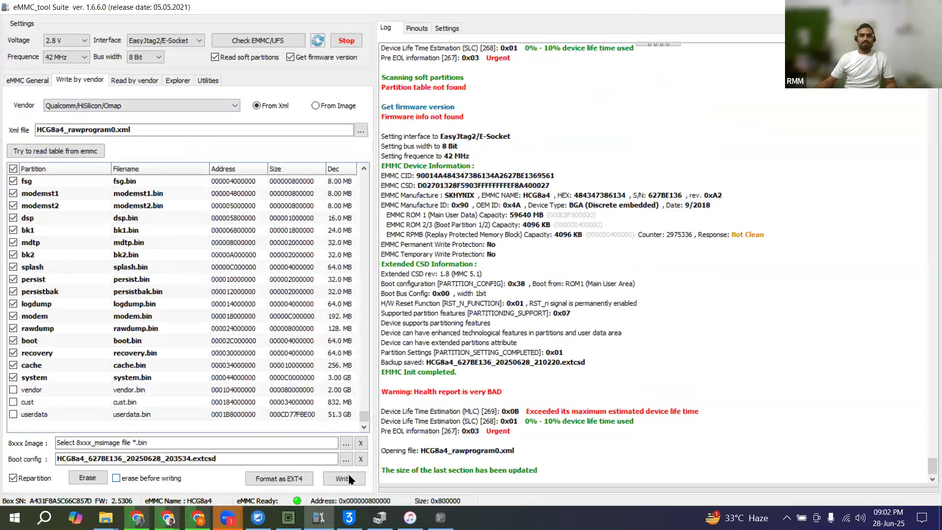
left_click(344, 478)
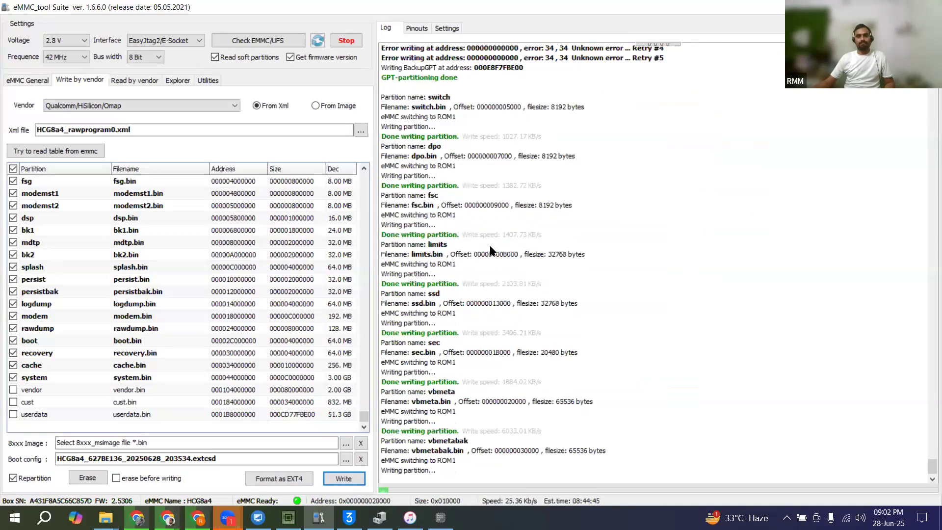
Step: Bring PhoneMicroDB back up and close it while the partition write runs
left_click(441, 518)
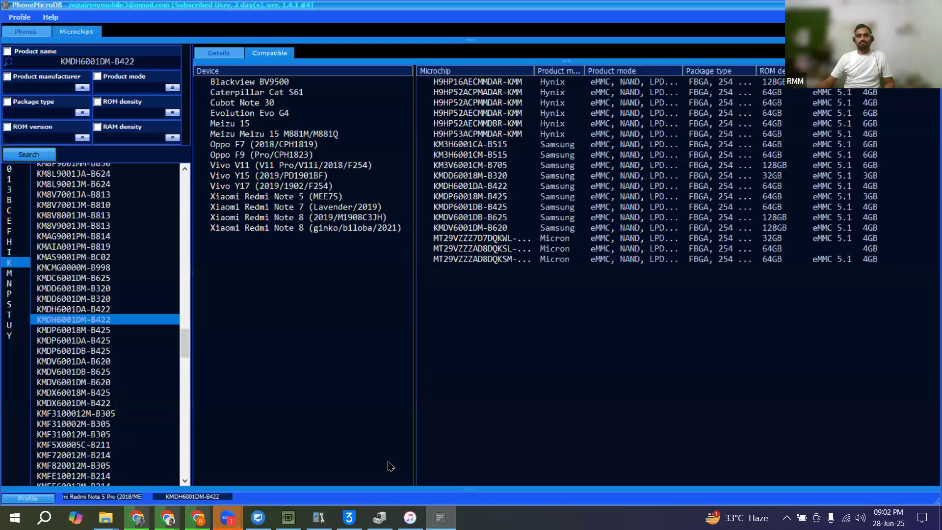
key("alt+F4")
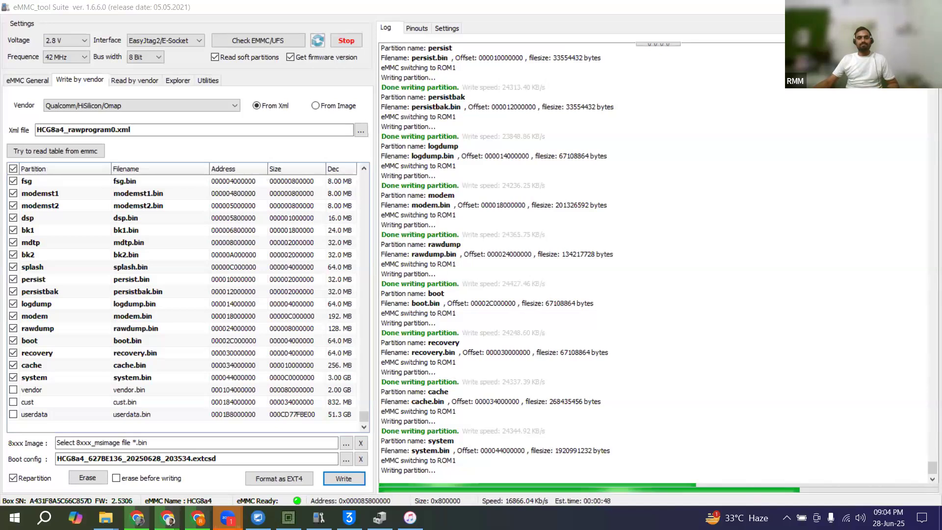
Step: Look at the iPhone Software Update download progress in iTunes during the partition write and return to eMMC_tool Suite
left_click(410, 517)
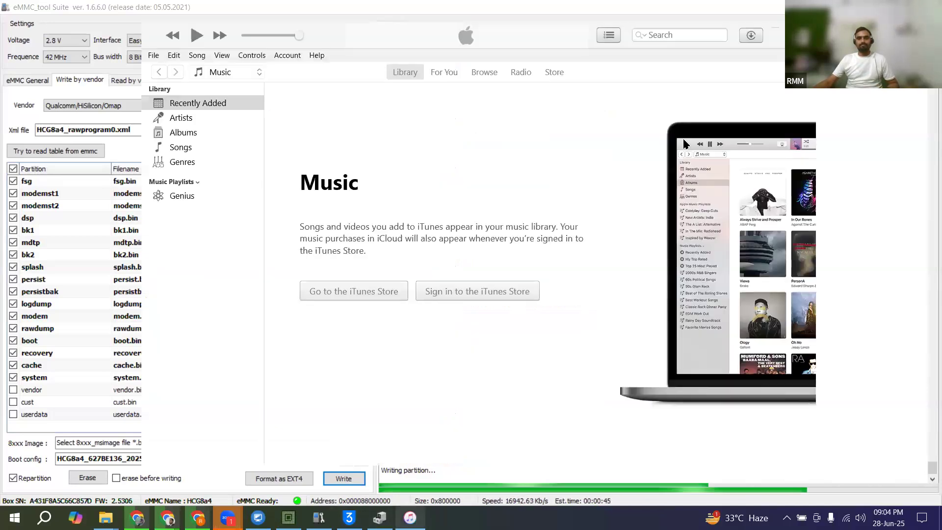
left_click(750, 38)
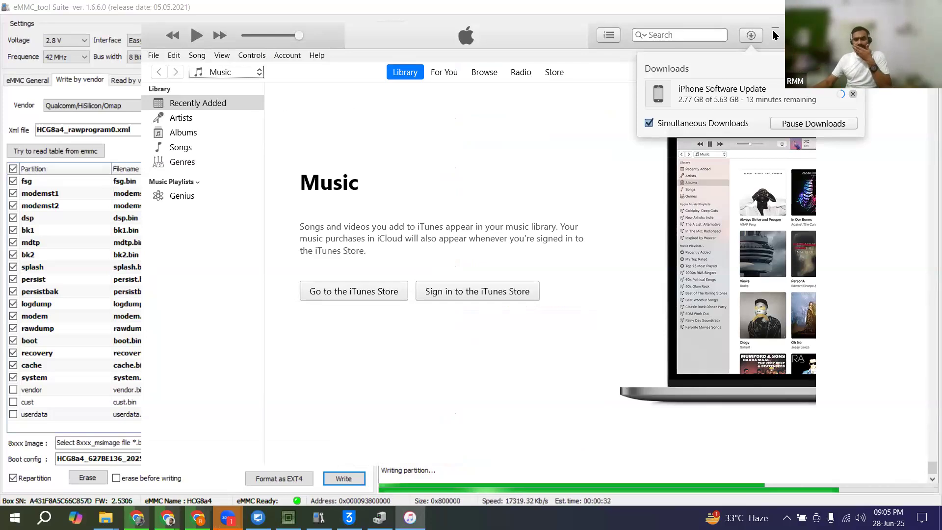
left_click(561, 200)
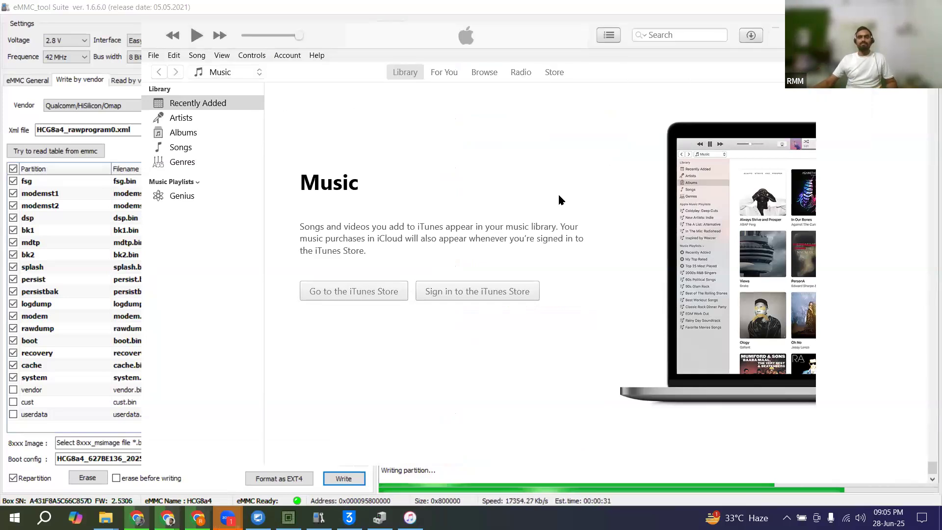
left_click(684, 4)
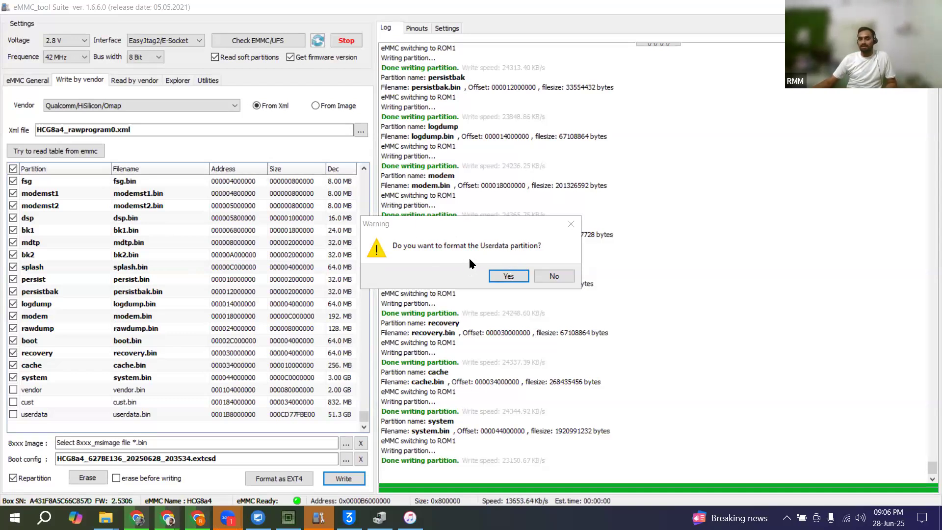
Step: Accept formatting the Userdata partition and run the eMMC check again once the write has finished
left_click(503, 279)
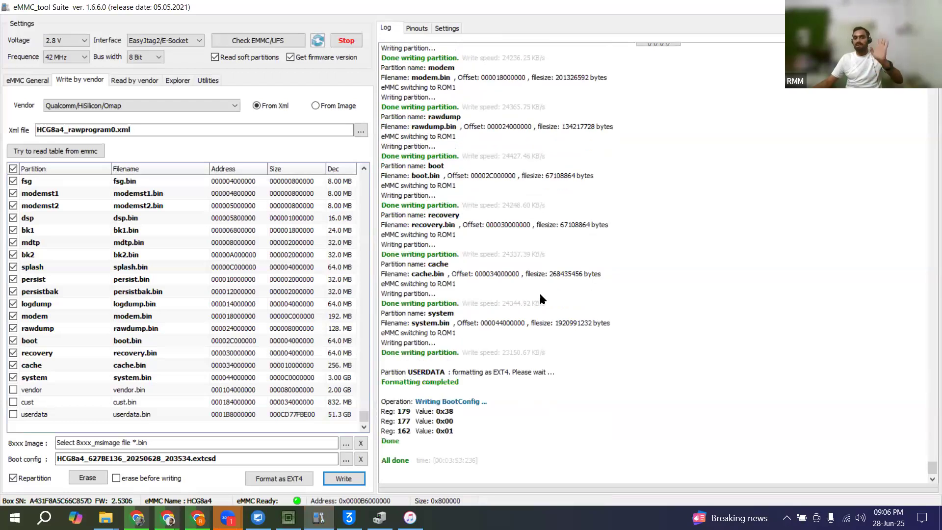
left_click(259, 41)
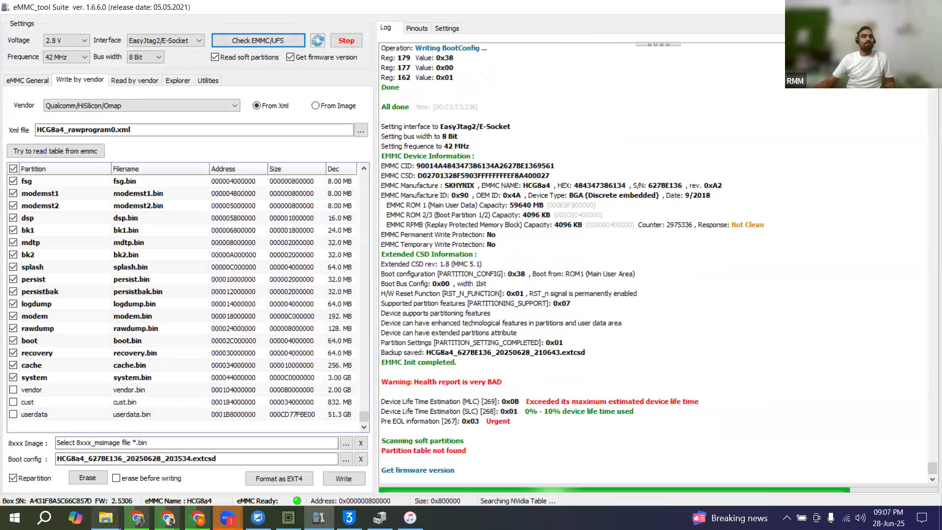
Step: Look through the Mi folder on New Volume (E:) in File Explorer for firmware whose name starts with w
mouse_move(105, 518)
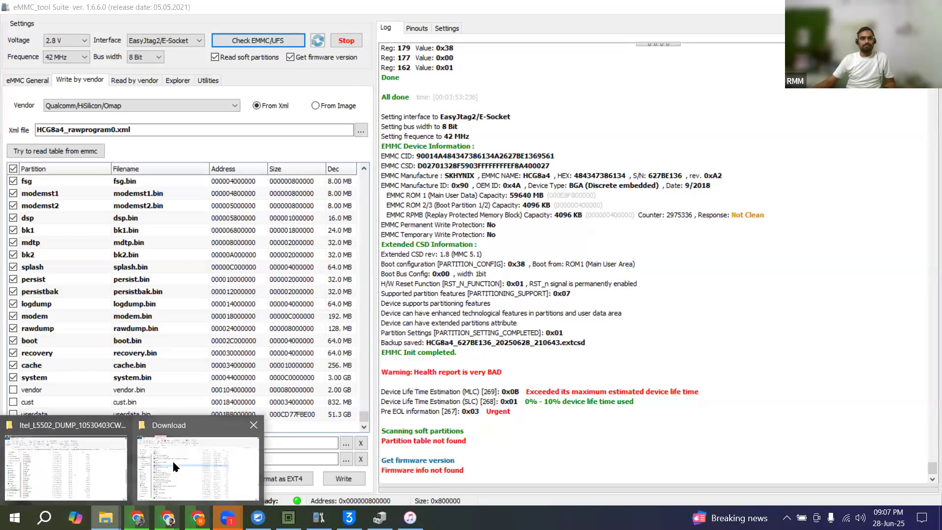
left_click(172, 461)
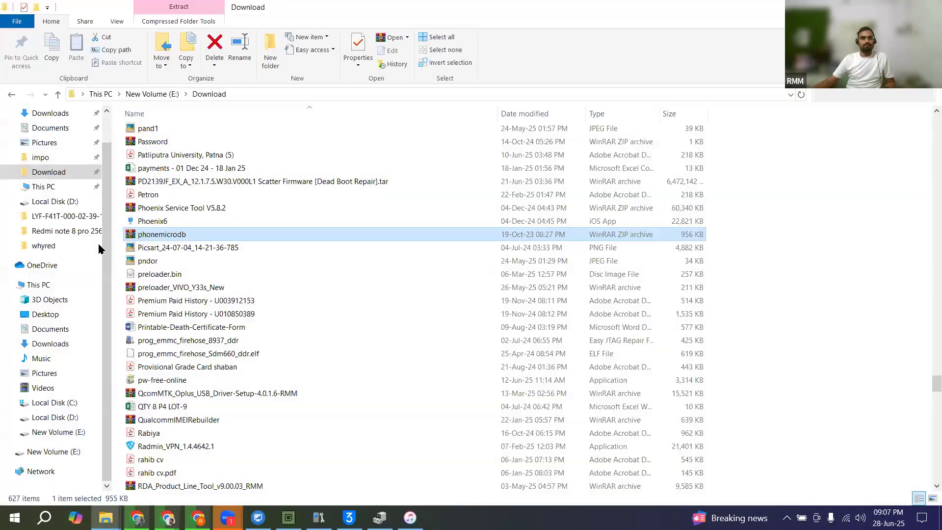
left_click(72, 432)
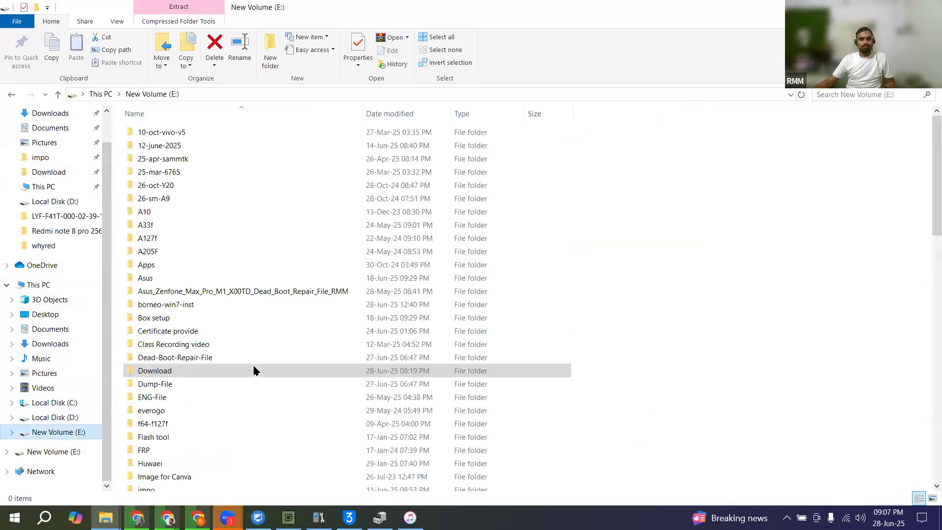
double_click(253, 370)
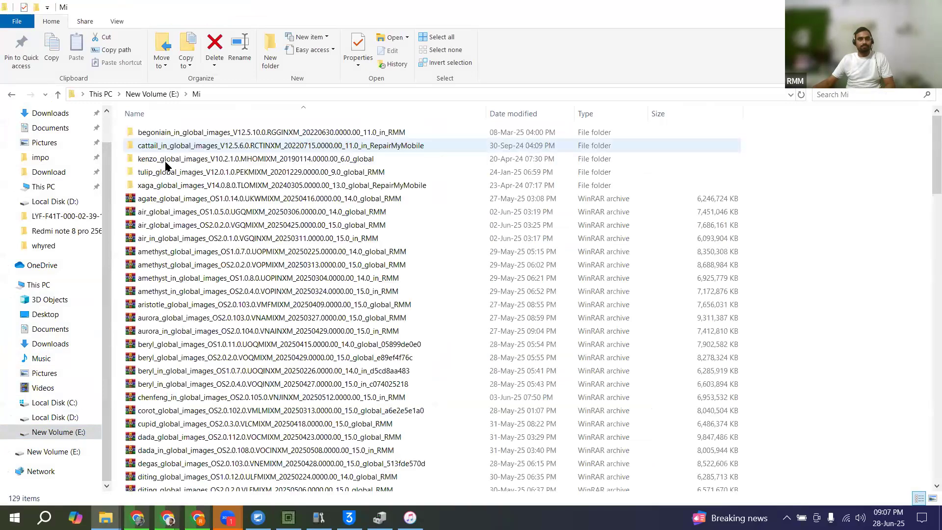
left_click(168, 226)
type("w")
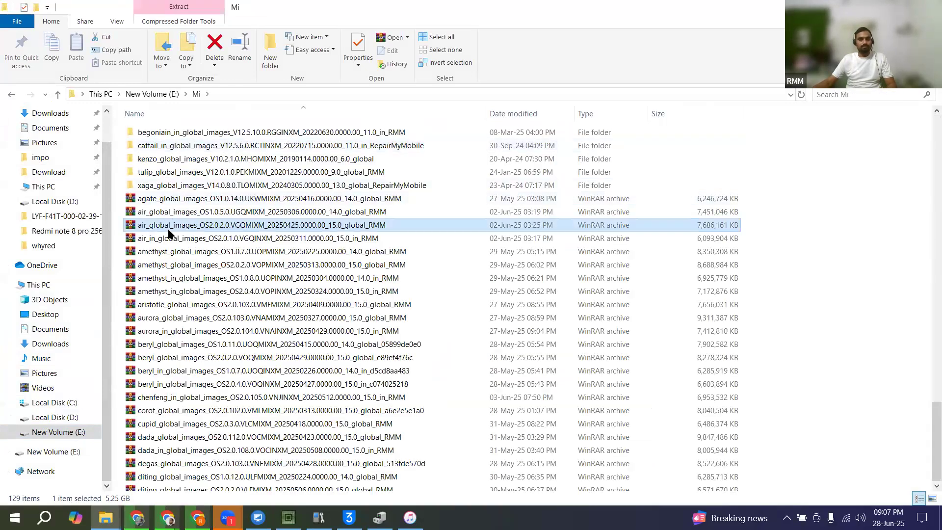
key("w")
key("w")
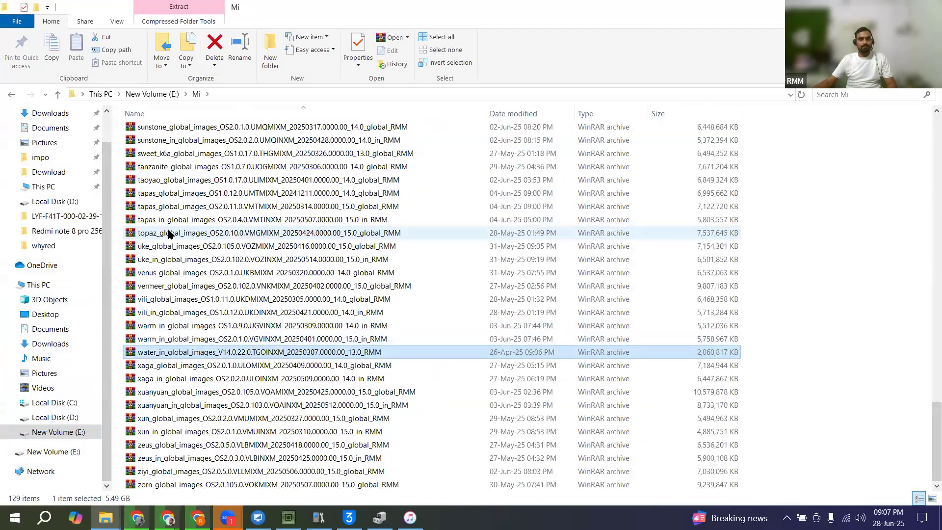
scroll(168, 233, "up", 12)
scroll(168, 235, "up", 20)
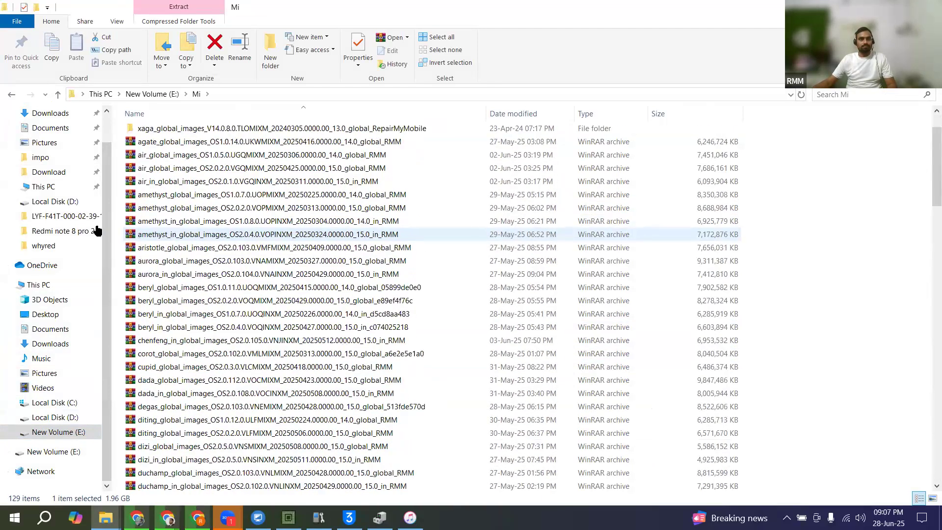
Step: Look on Local Disk (D:) for items starting with w and select the whyred folder
left_click(61, 202)
key("w")
key("w")
key("w")
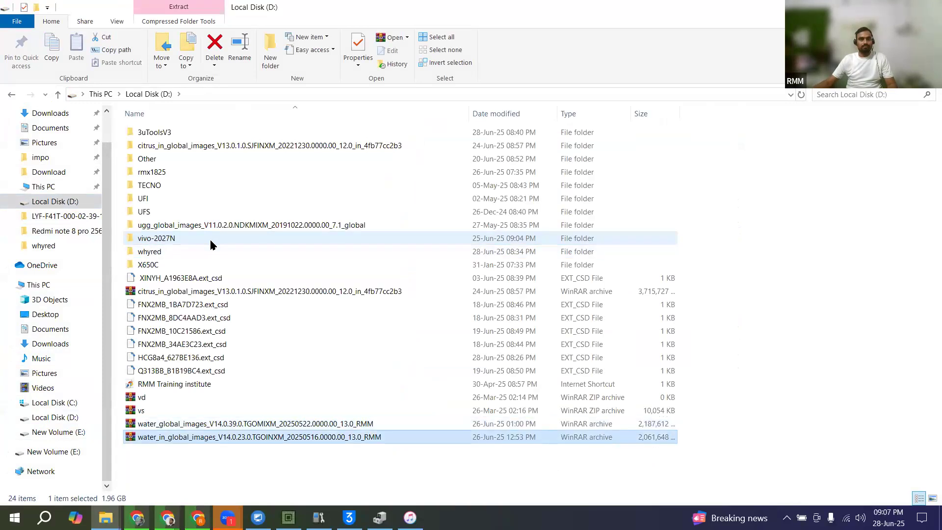
key("w")
Step: Look through the Download folder on New Volume (E:) for files and folders starting with w
left_click(67, 178)
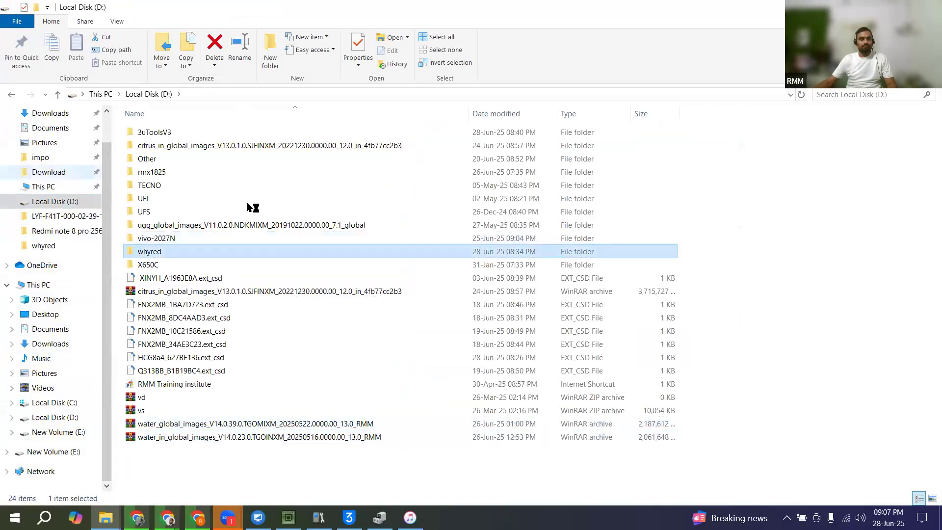
key("w")
key("w")
key("w")
key("w")
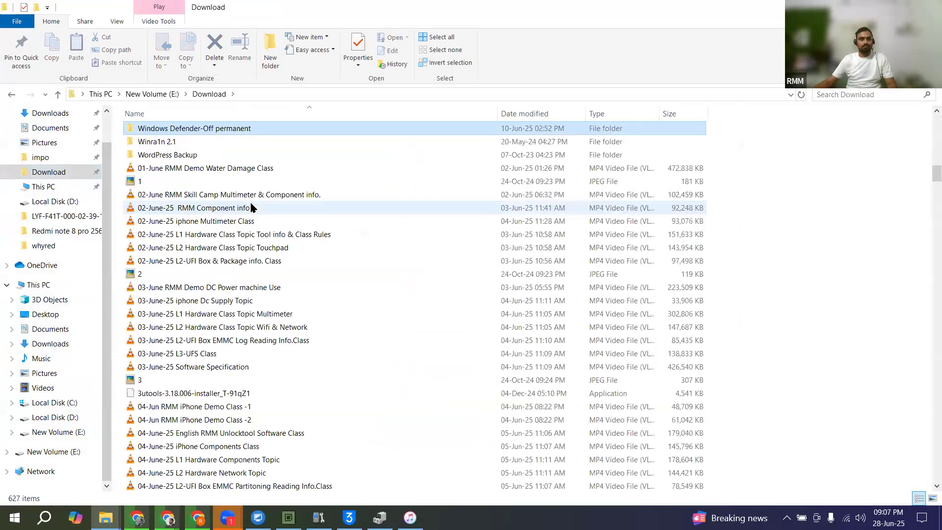
key("w")
key("w")
key("w")
key("w")
key("w")
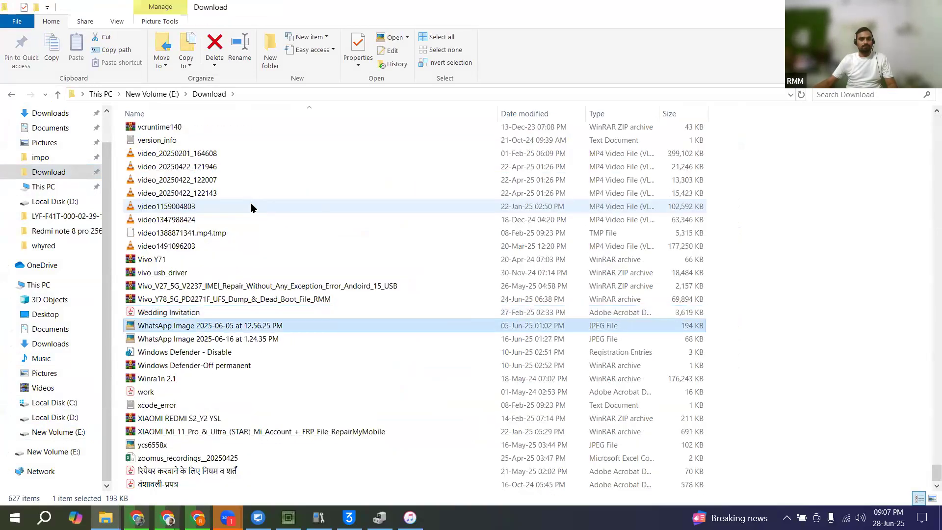
key("w")
key("w")
key("w")
key("w")
key("w")
key("w")
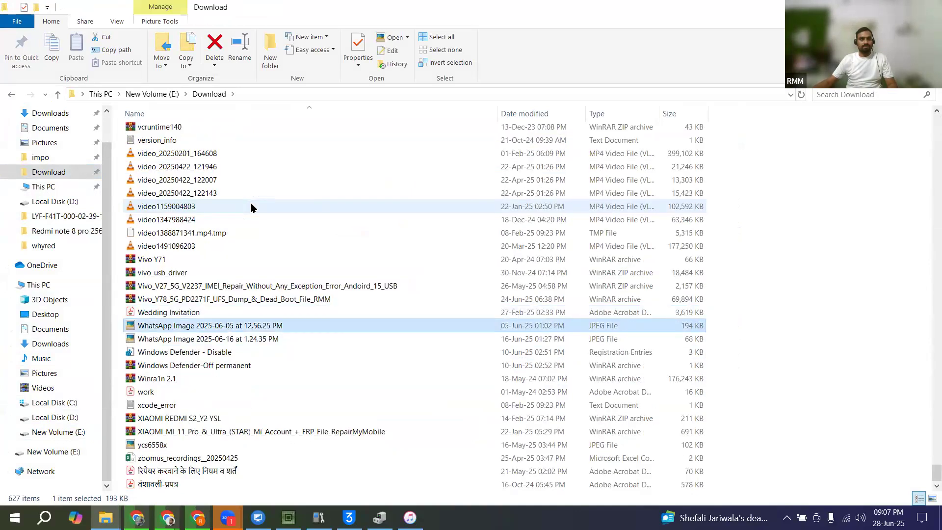
key("w")
key("w")
Step: Look up the Realme C dump archives in Dump-File on New Volume (E:), and come back to eMMC_tool Suite
left_click(87, 432)
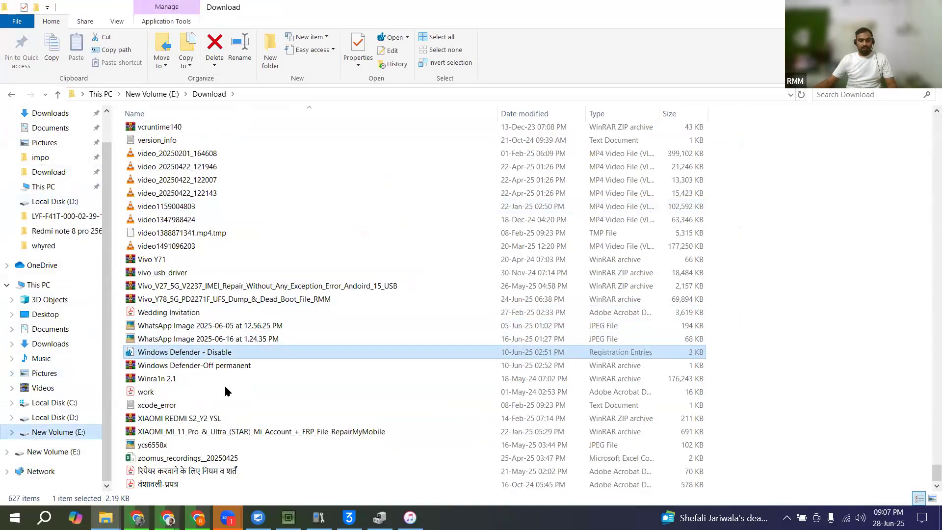
left_click(225, 384)
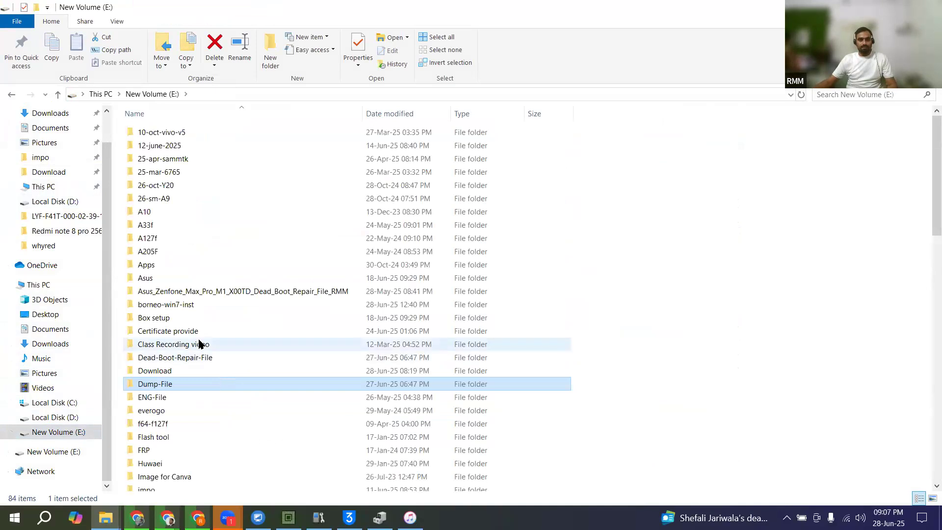
double_click(154, 385)
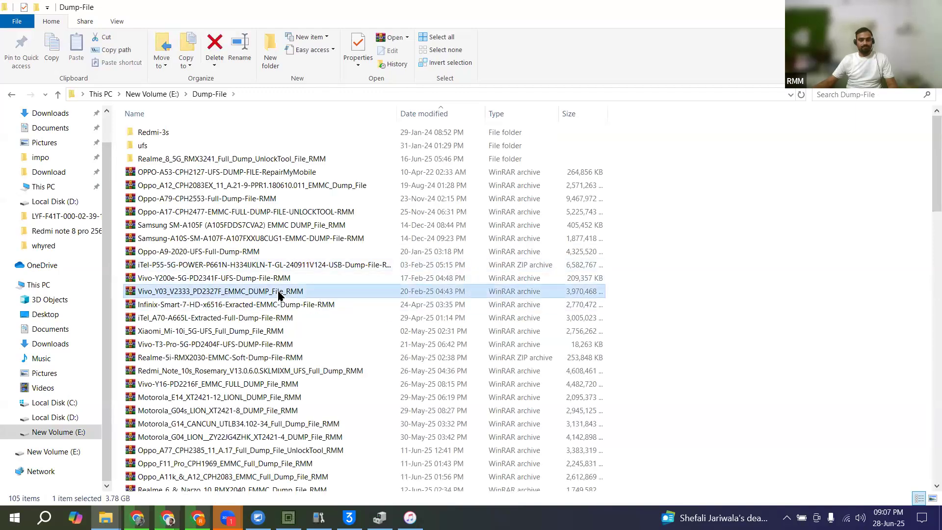
type("realme-5realme_c")
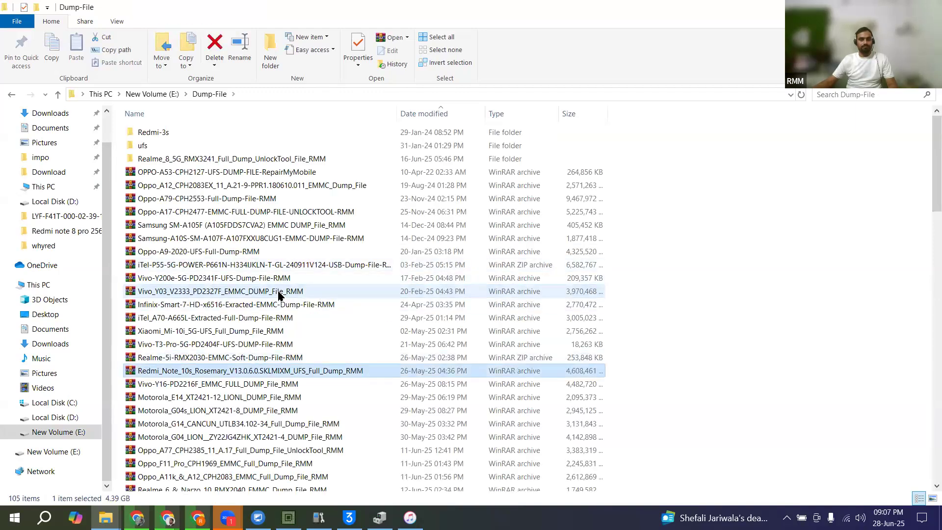
scroll(278, 294, "up", 1)
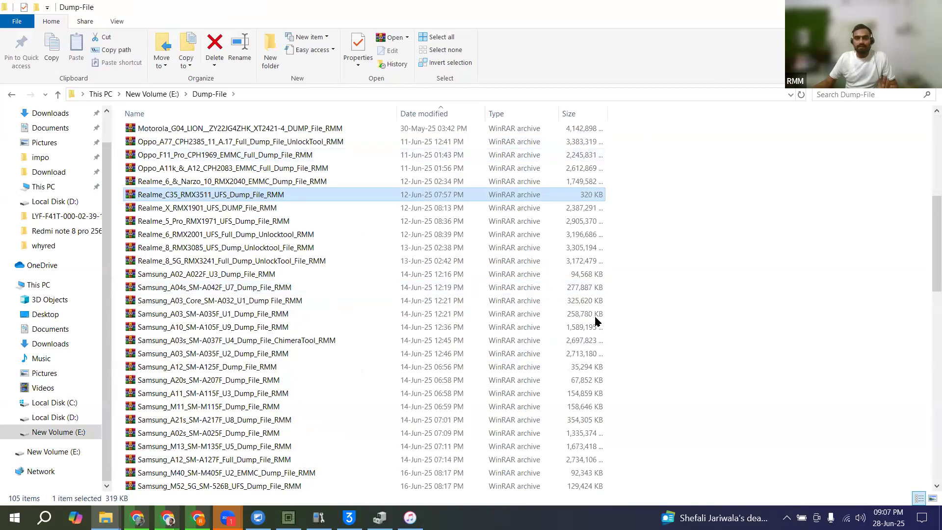
key("alt+Tab")
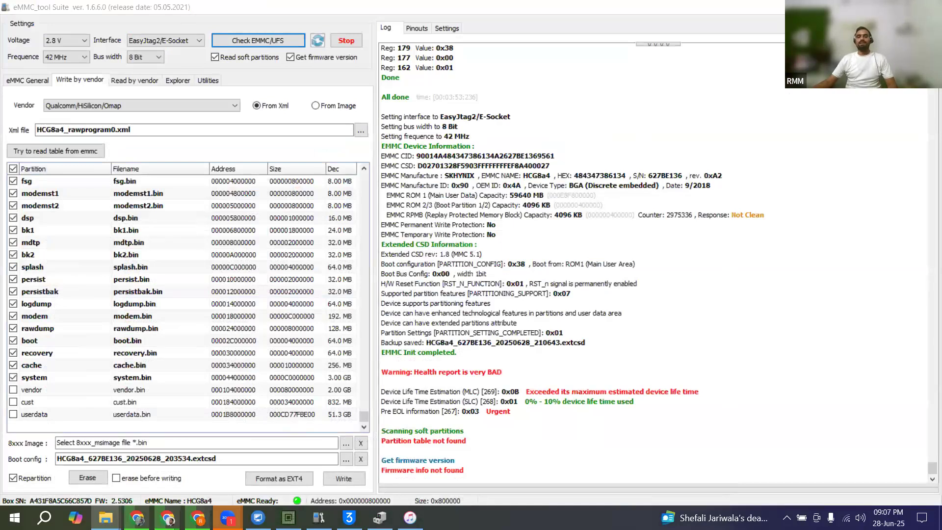
Step: Check how far the iPhone update download has got in iTunes, and bring the eMMC check log back up
left_click(410, 518)
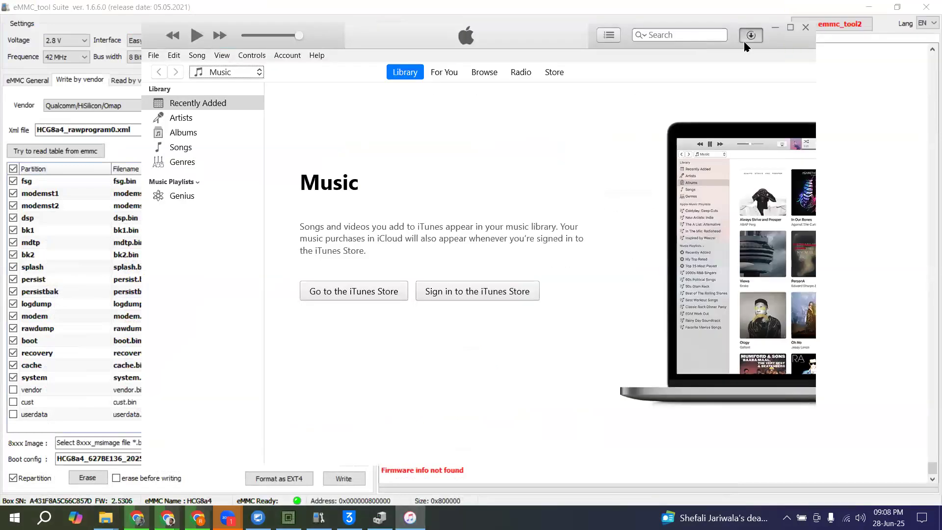
left_click(744, 42)
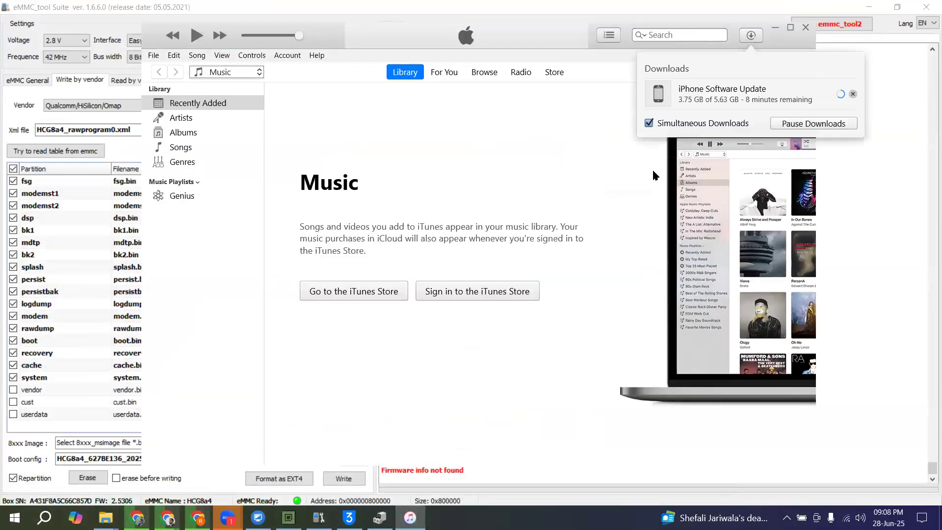
left_click(903, 336)
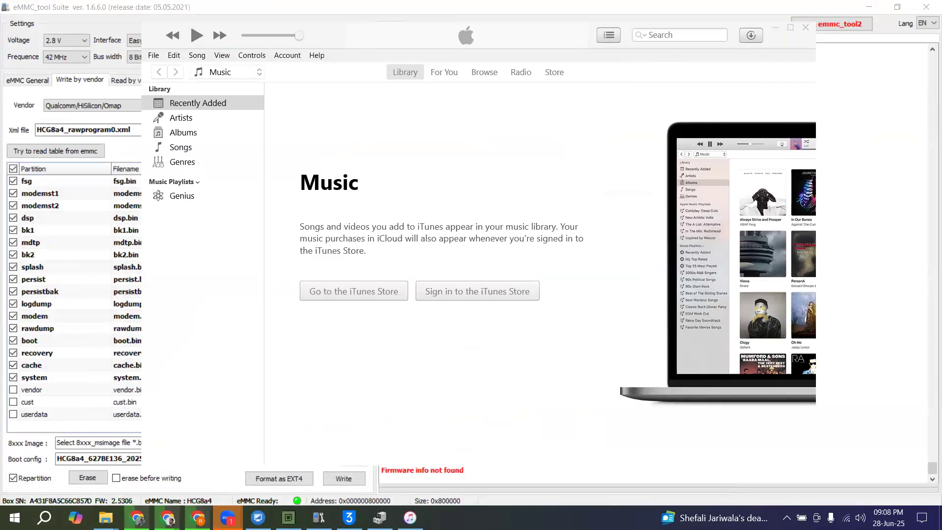
left_click(410, 518)
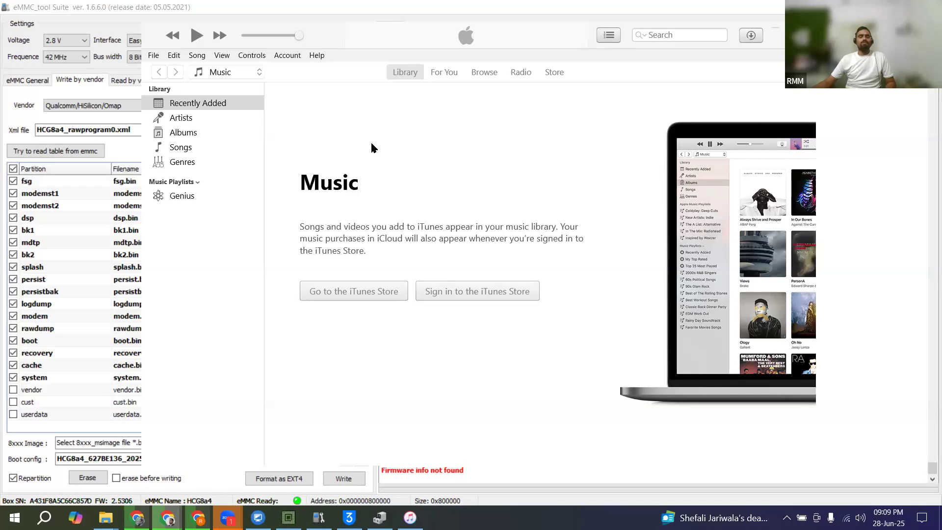
left_click(136, 7)
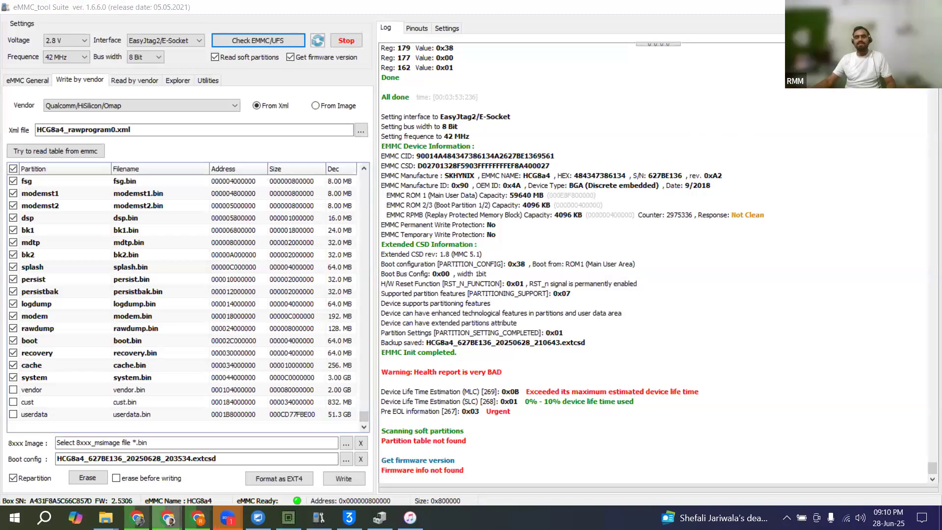
Step: Switch to iTunes, dismiss the iPhone DFU mode notices and examine the state of the iPhone Software Update download
left_click(410, 518)
left_click(750, 41)
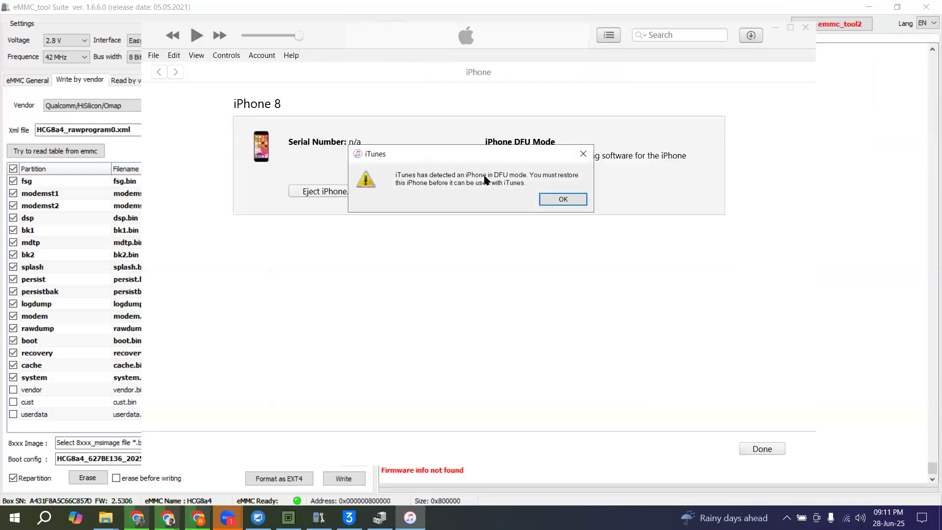
left_click(572, 198)
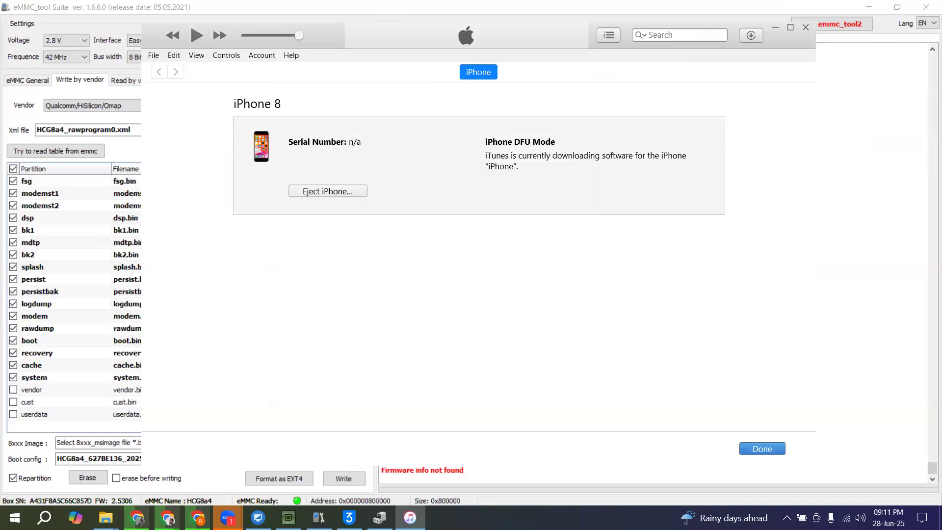
left_click(753, 37)
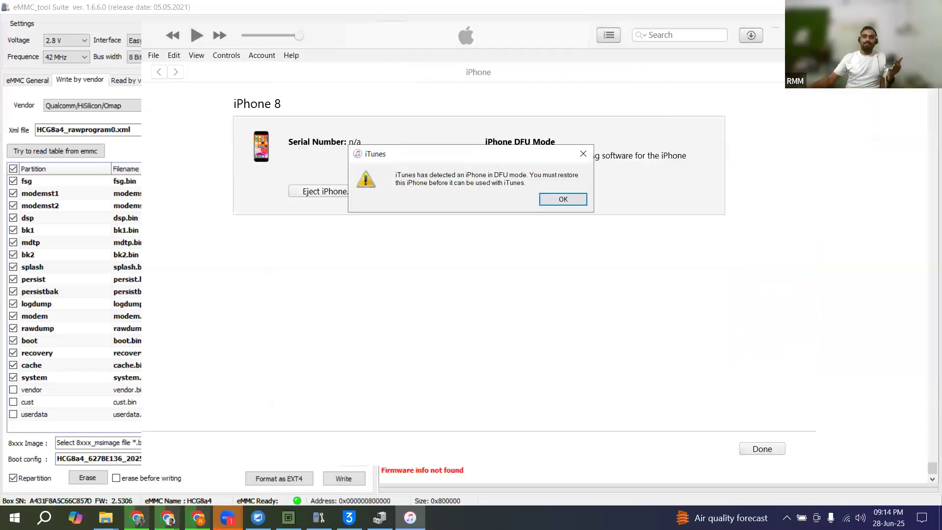
left_click(547, 200)
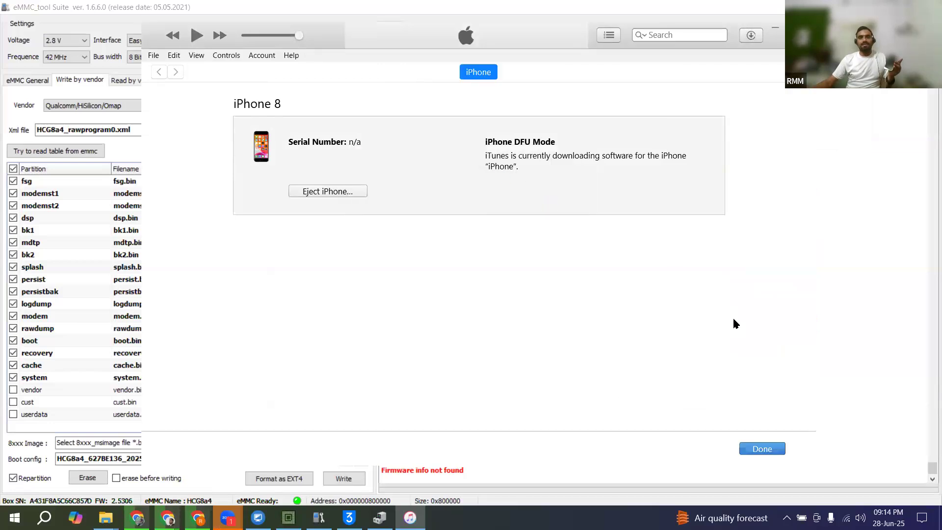
left_click(751, 36)
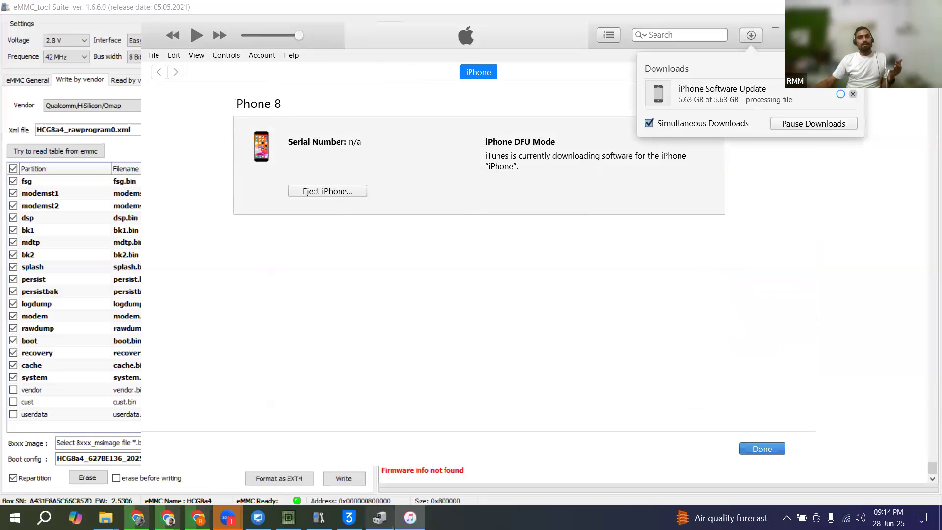
Step: Check Device Manager for the Apple Mobile Device USB Device, and return to iTunes to see how the iPhone Software Update download stands
left_click(380, 518)
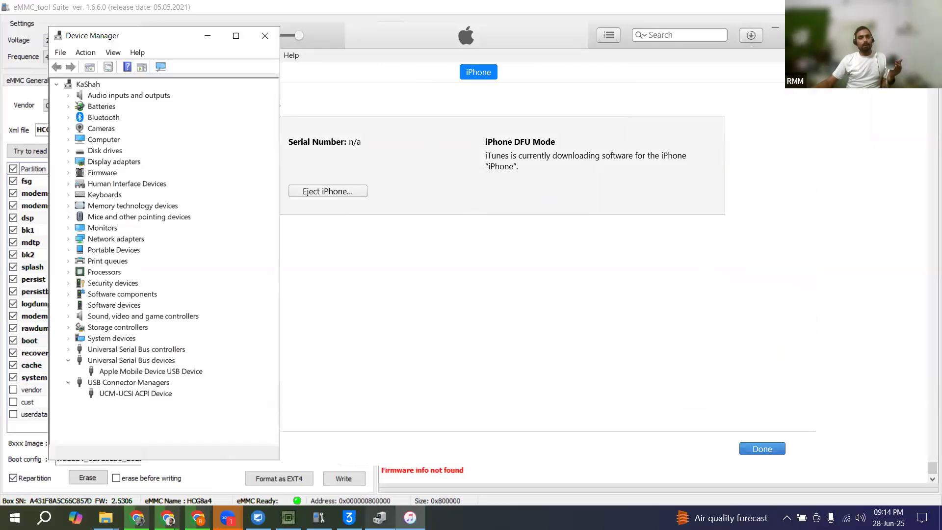
left_click(105, 372)
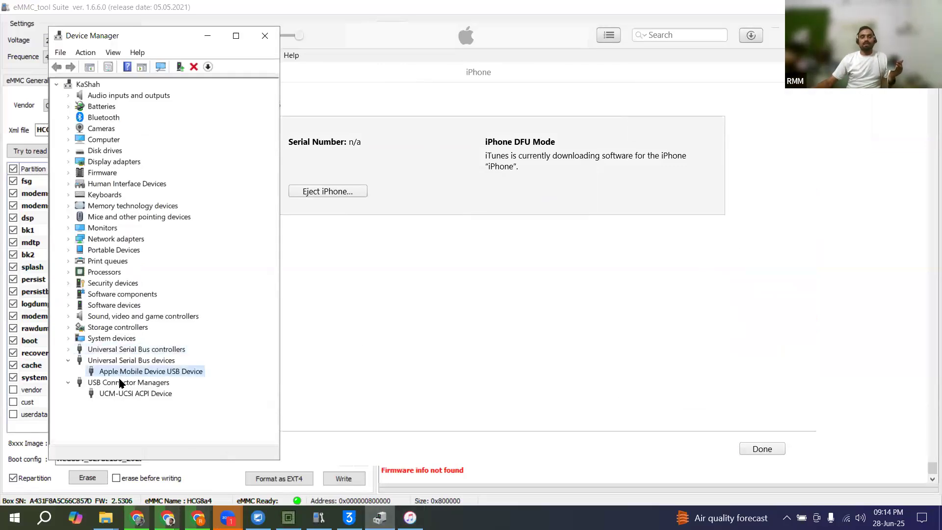
left_click(749, 57)
left_click(751, 35)
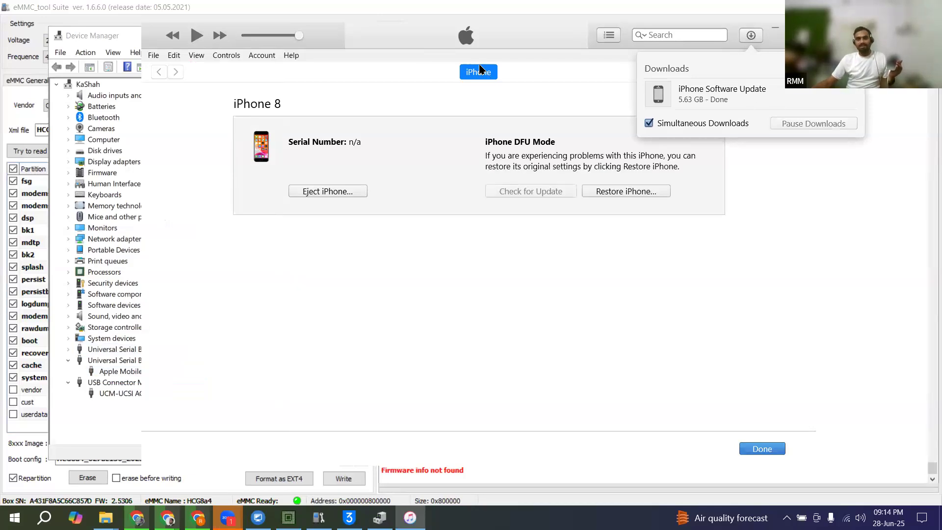
Step: Start restoring the iPhone 8 in DFU mode to factory settings with Restore and Update
left_click(611, 192)
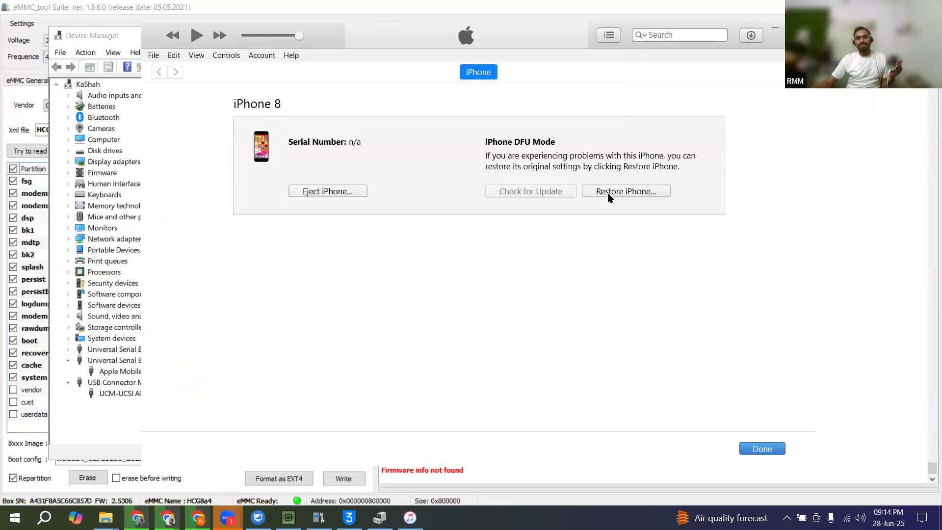
left_click(611, 192)
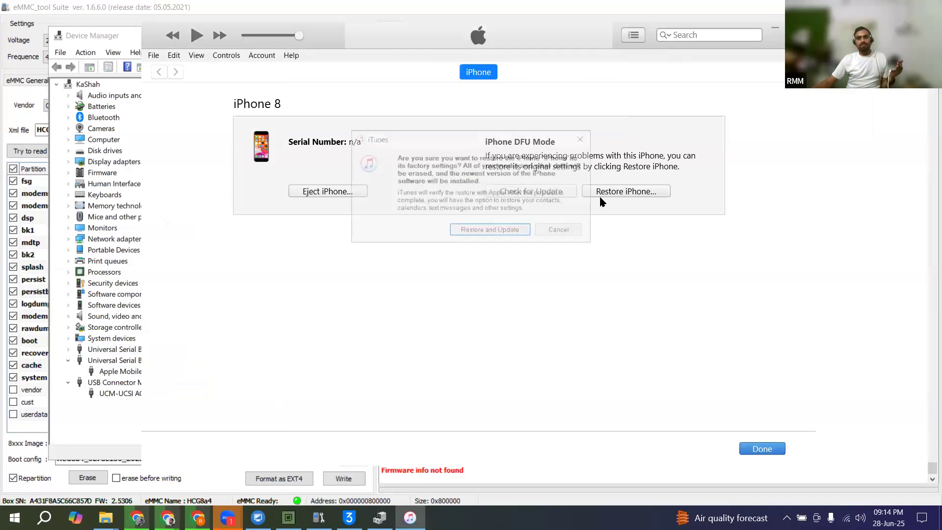
left_click(493, 230)
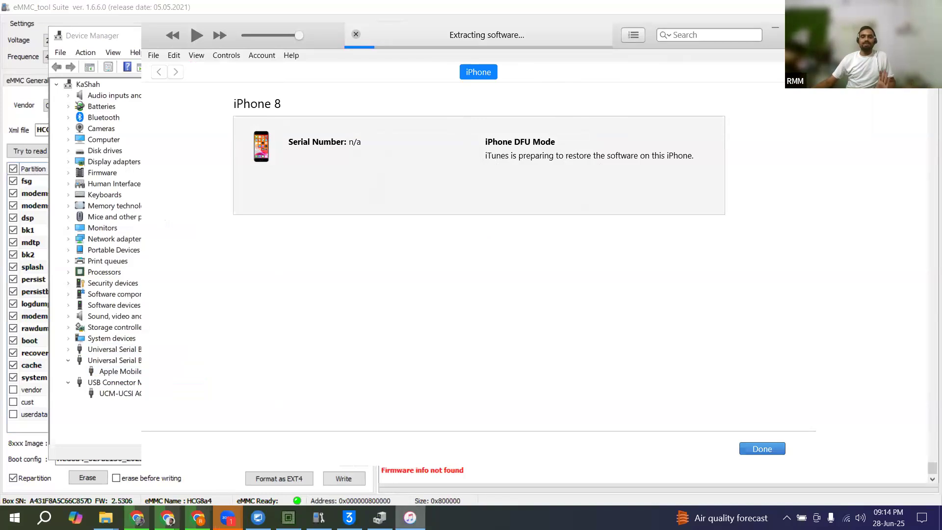
Step: Bring up Device Manager to check the connected USB devices, and shrink and close eMMC_tool Suite
left_click(379, 518)
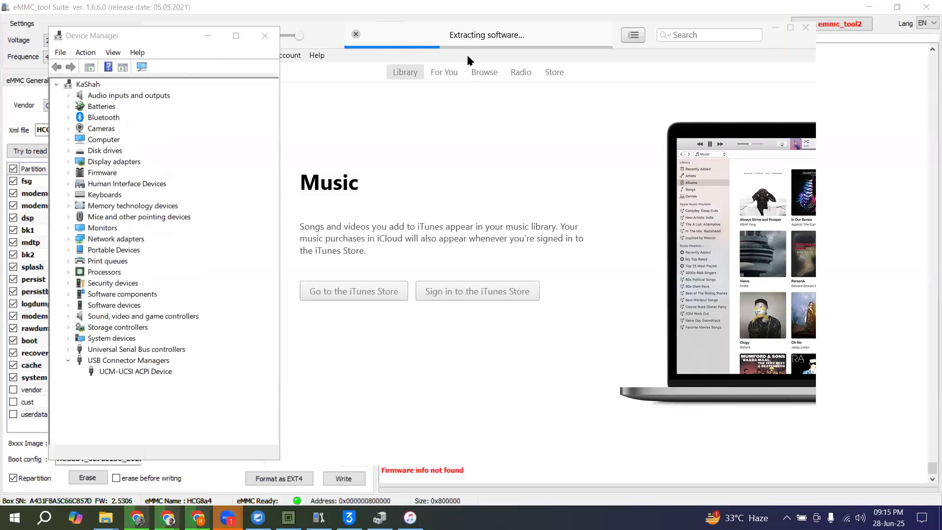
left_click(527, 10)
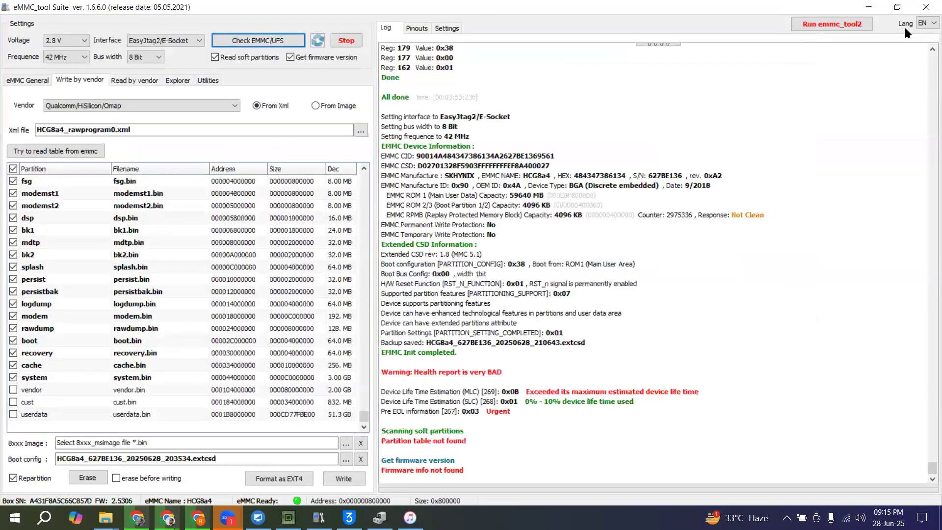
left_click(898, 7)
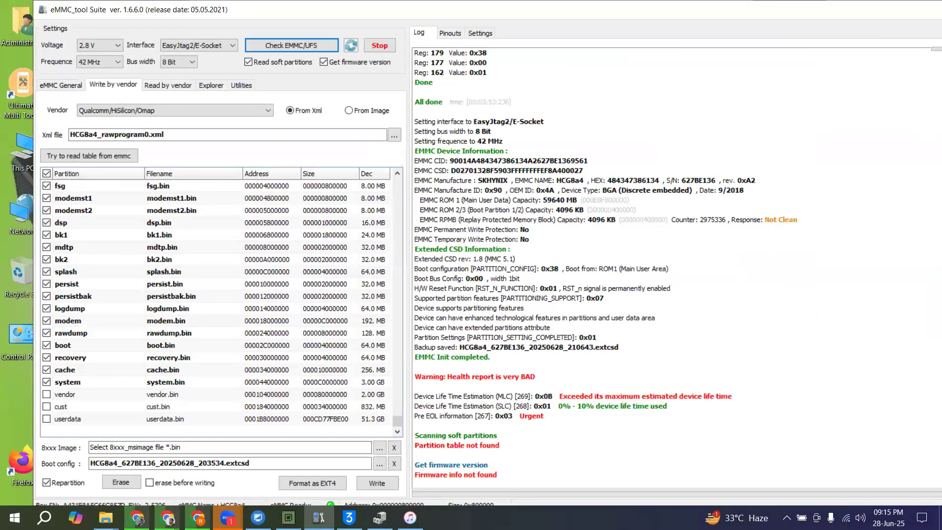
key("alt+F4")
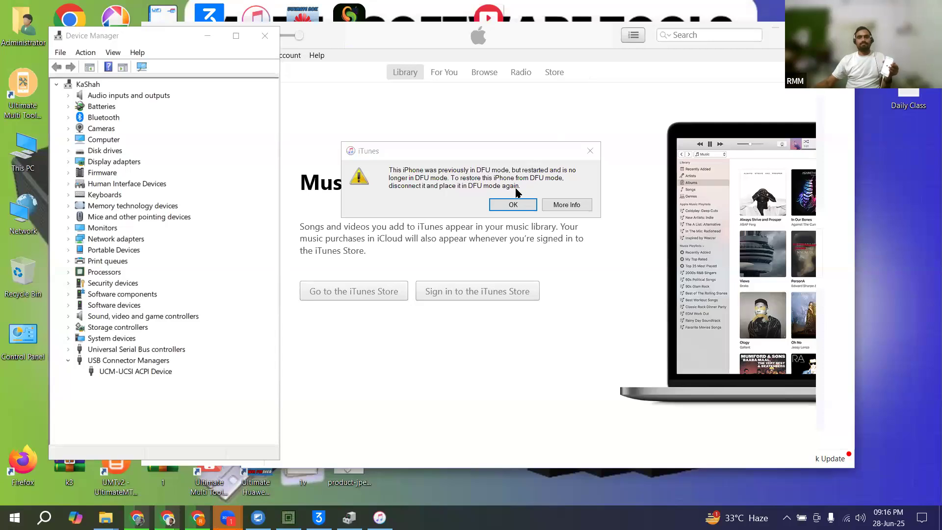
Step: Dismiss the iTunes DFU mode notices and start the iPhone 8 Restore and Update again
left_click(513, 204)
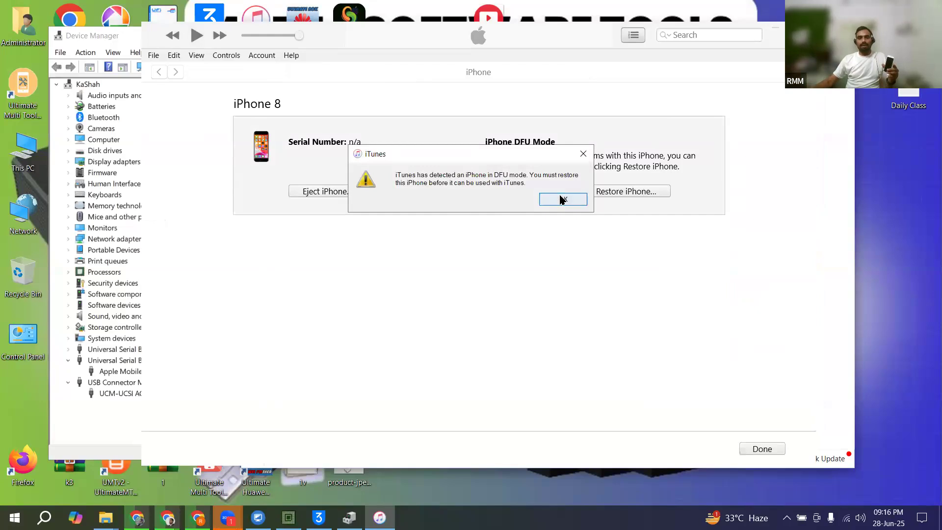
left_click(562, 199)
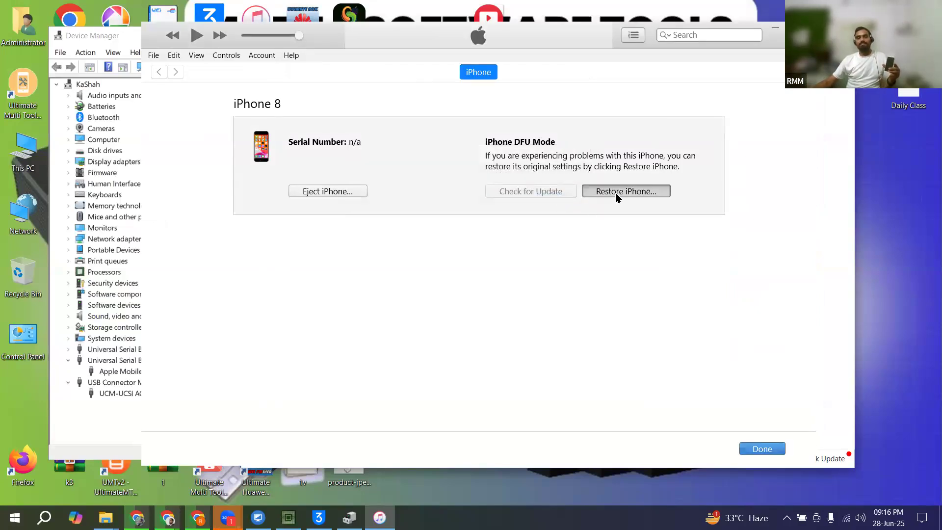
left_click(617, 197)
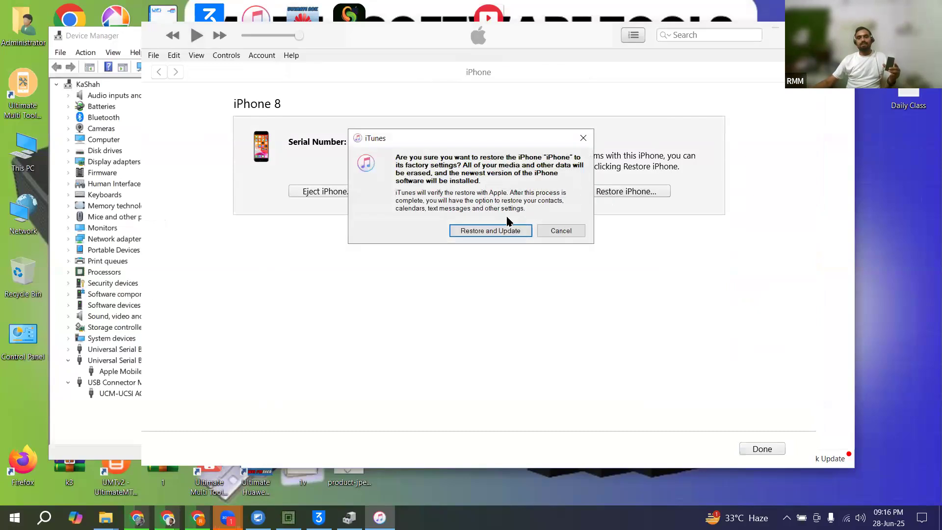
left_click(484, 231)
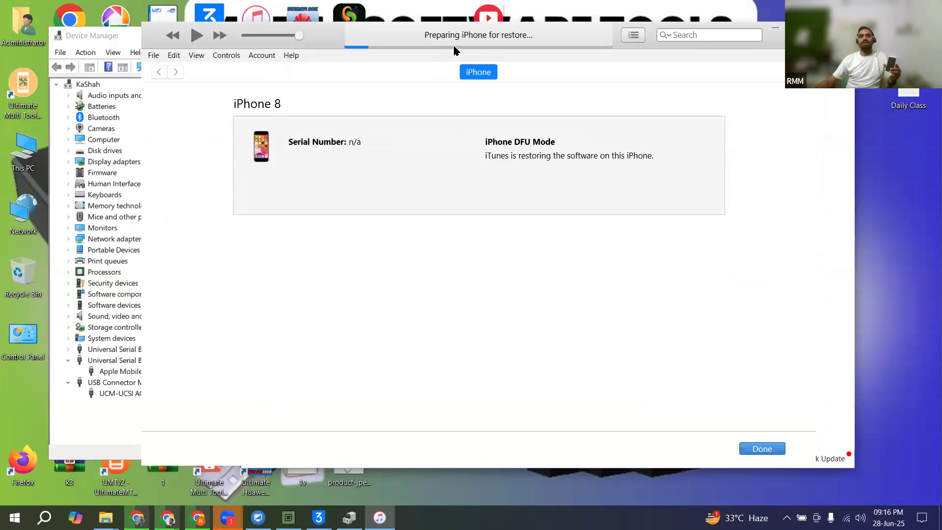
Step: Shift the Device Manager window aside and compare its USB device list with the restore progress in iTunes
left_click(99, 37)
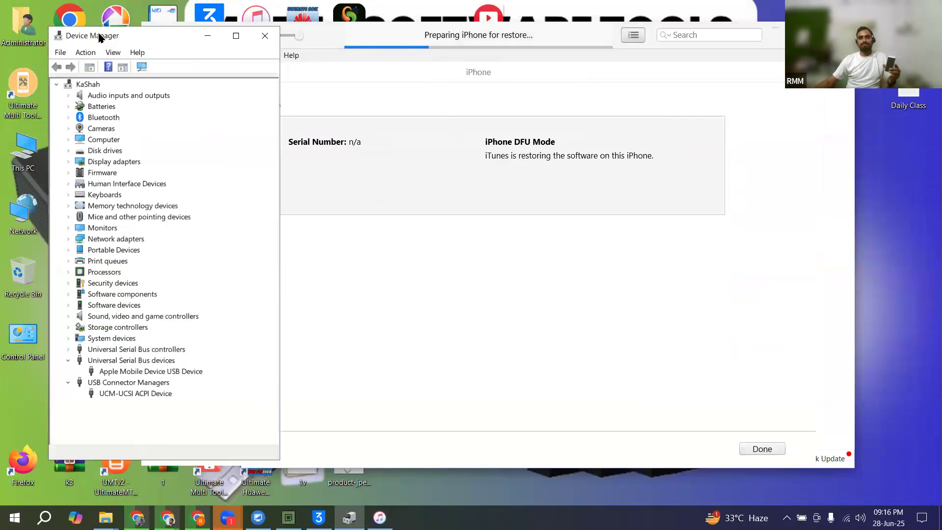
left_click_drag(100, 37, 68, 31)
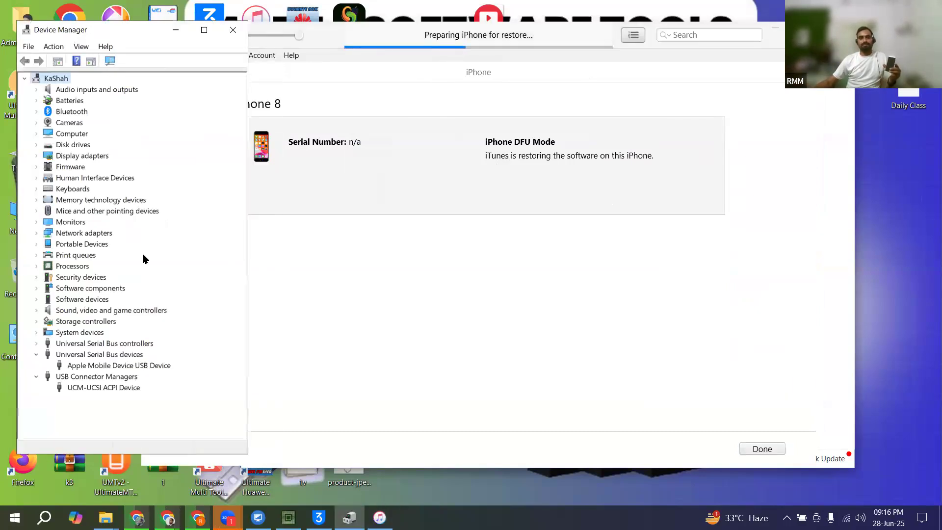
left_click(540, 30)
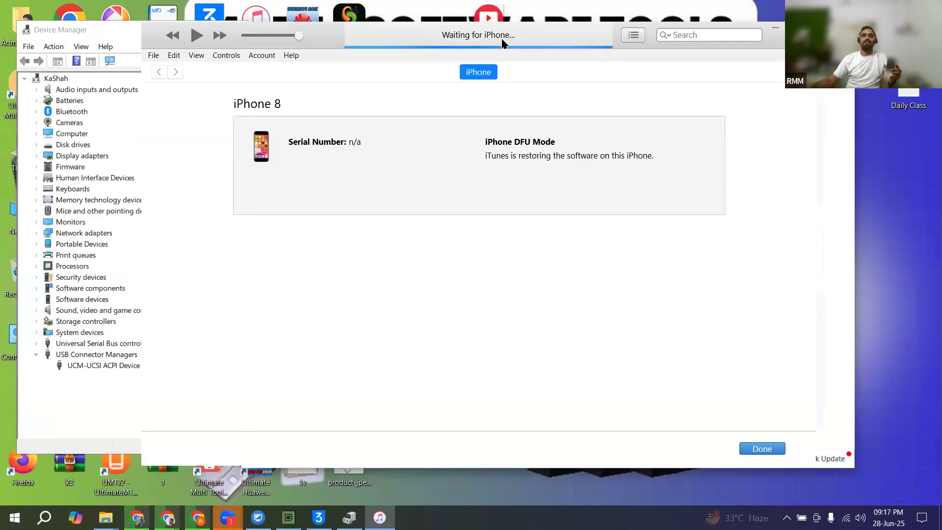
left_click(126, 30)
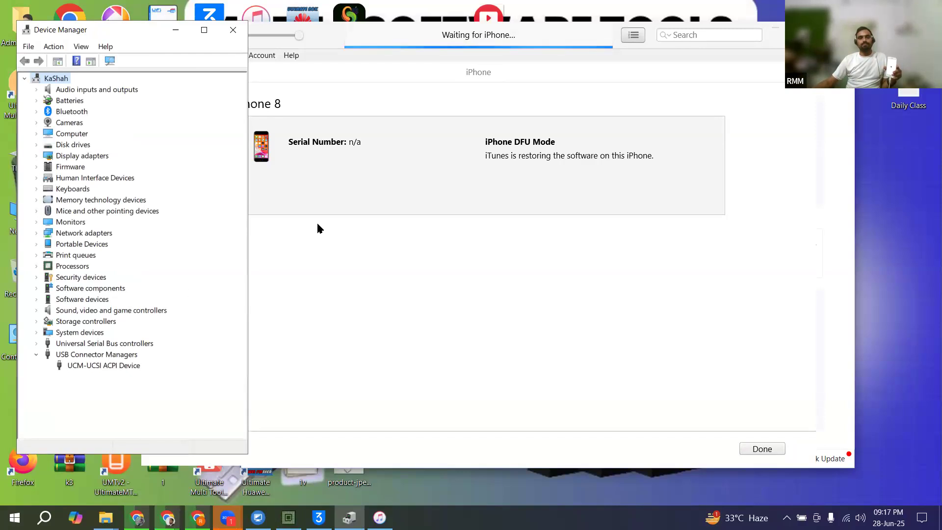
left_click(556, 41)
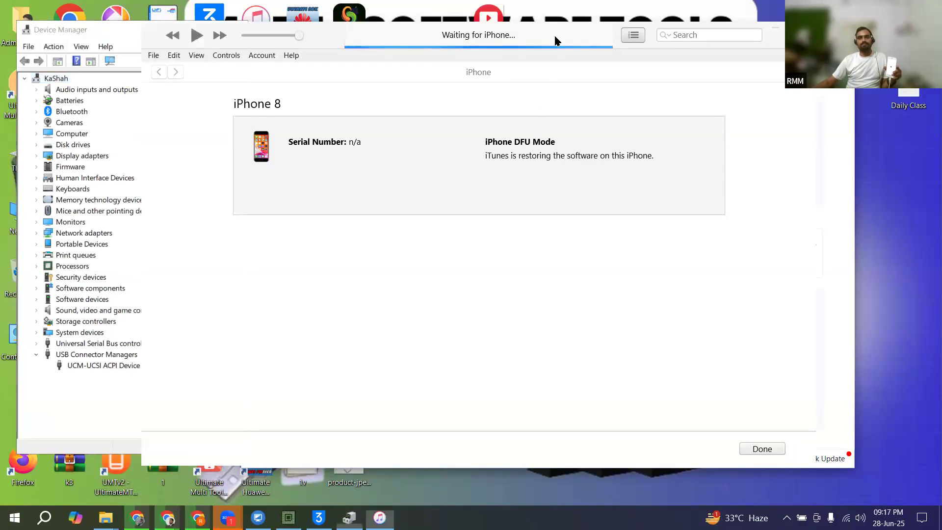
Step: Move the iTunes window farther away from Device Manager and dismiss the iPhone restore error notice
left_click_drag(556, 40, 640, 35)
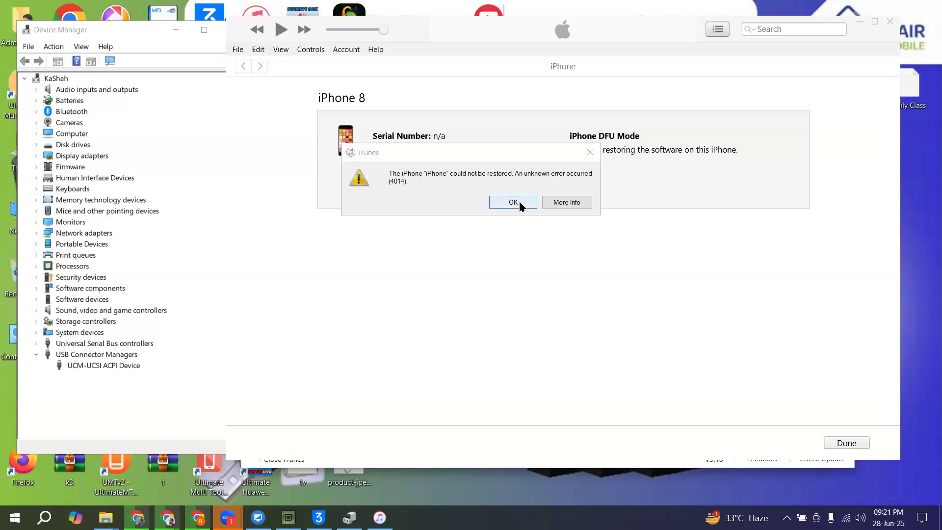
left_click(485, 161)
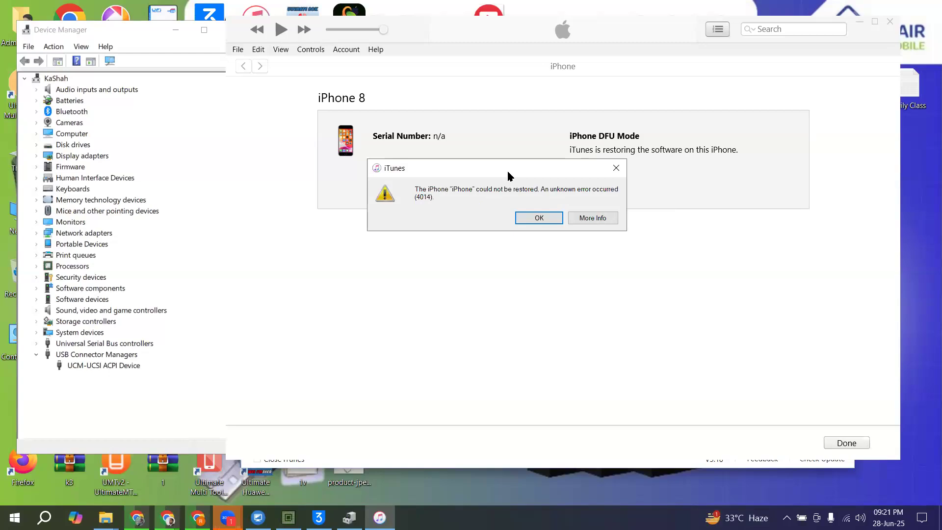
left_click(540, 218)
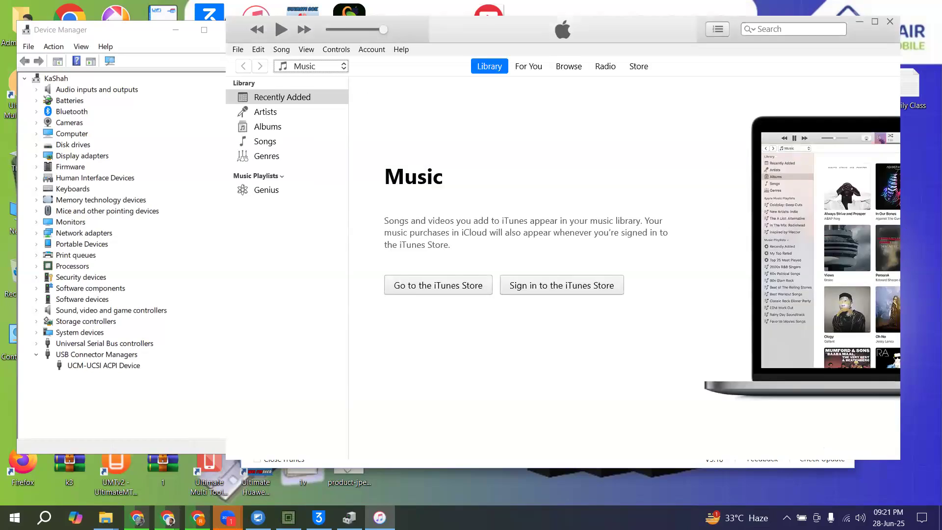